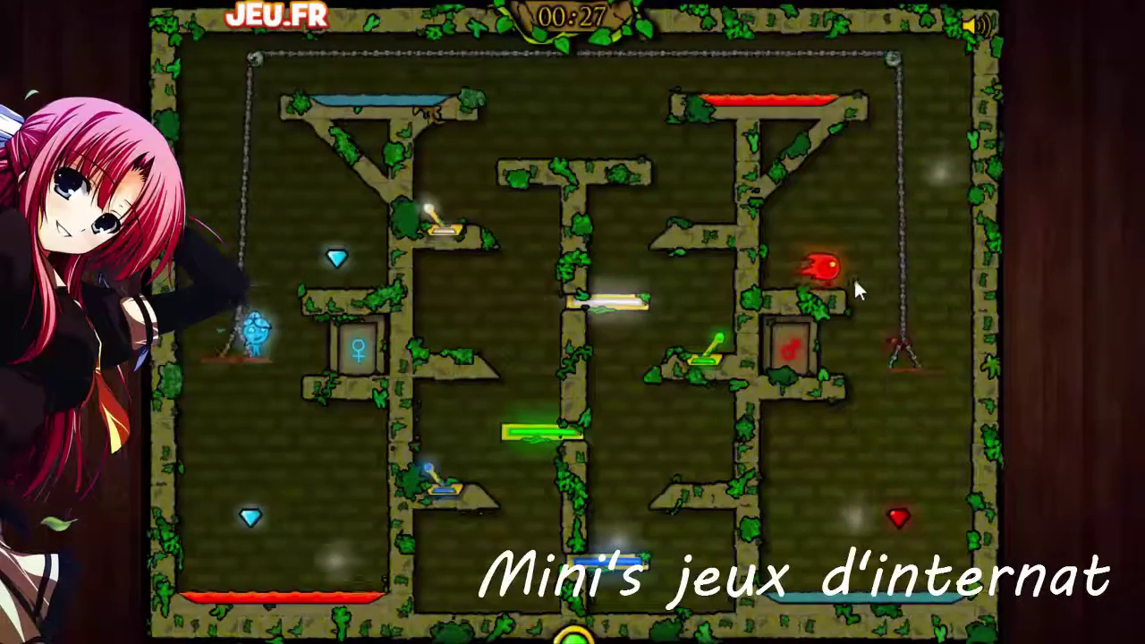
pyautogui.press('d')
pyautogui.press('w')
pyautogui.press('Left')
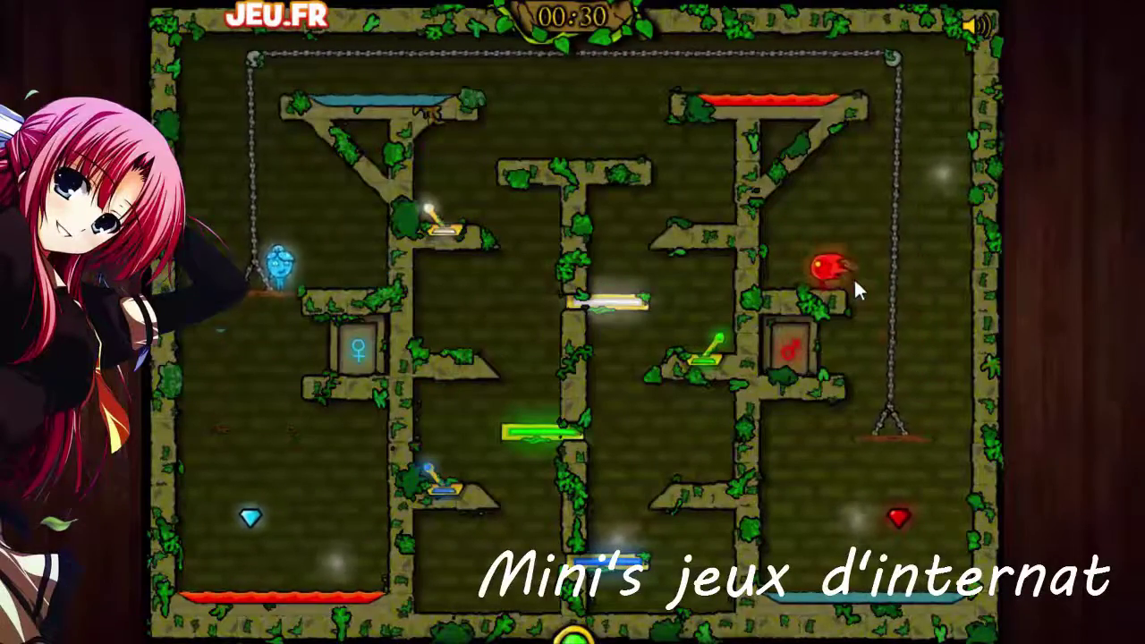
pyautogui.press('w')
pyautogui.press('Up')
pyautogui.press('a')
pyautogui.press('Right')
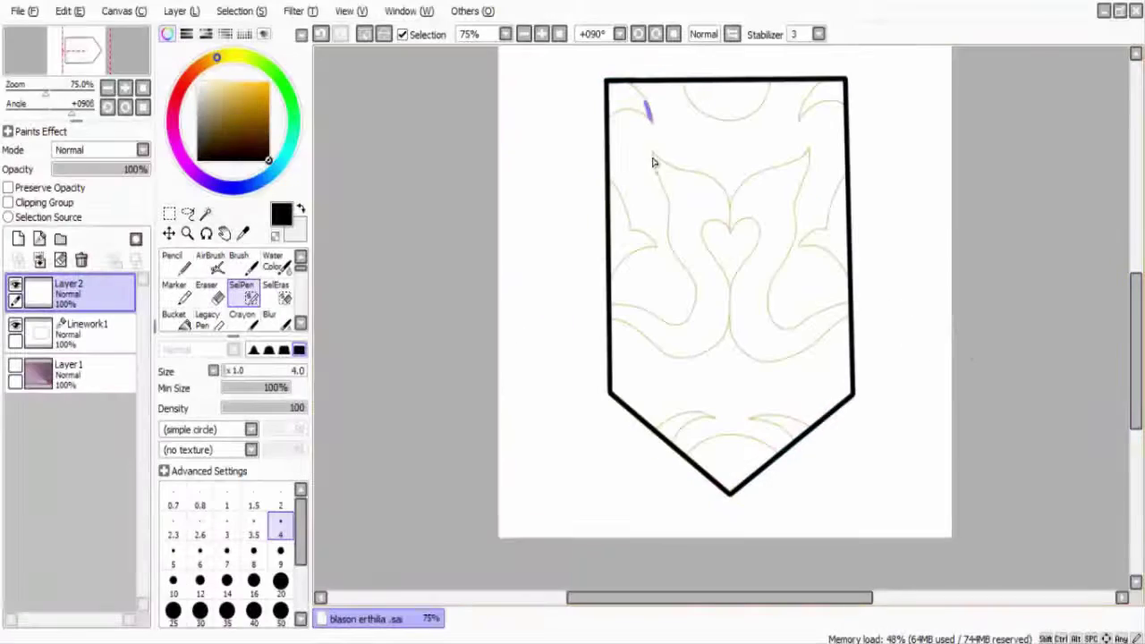
# - Place Layer2 below Linework1 and paint a selection at size 4 along the outer curve of the upper-left crescent
pyautogui.scroll(6, 652, 72)
pyautogui.scroll(5, 360, 282)
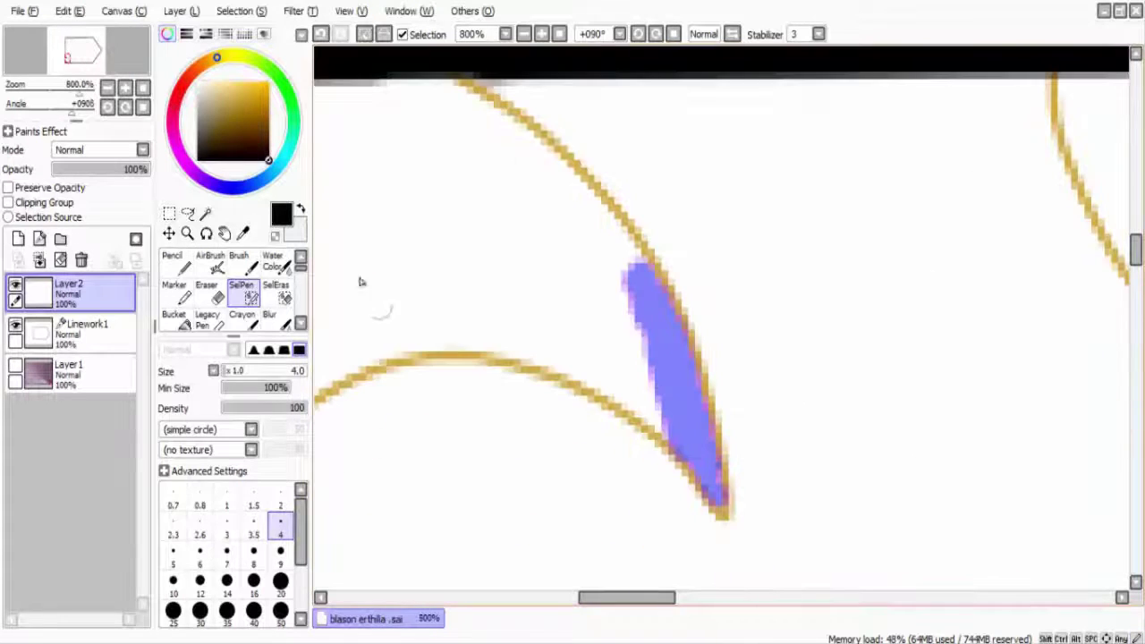
pyautogui.hotkey('ctrl', '[')
pyautogui.scroll(2, 653, 394)
pyautogui.moveTo(537, 412)
pyautogui.mouseDown()
pyautogui.moveTo(617, 416)
pyautogui.moveTo(693, 473)
pyautogui.mouseUp()
pyautogui.moveTo(678, 115)
pyautogui.mouseDown()
pyautogui.moveTo(792, 248)
pyautogui.moveTo(662, 129)
pyautogui.moveTo(620, 399)
pyautogui.moveTo(577, 228)
pyautogui.moveTo(649, 107)
pyautogui.mouseUp()
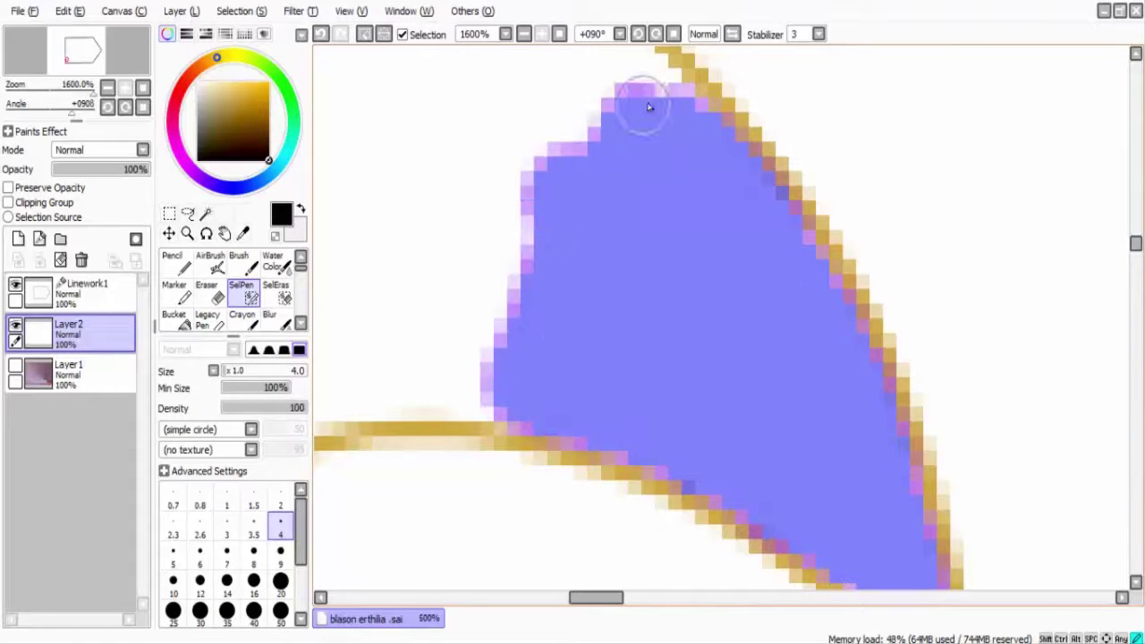
pyautogui.scroll(3, 524, 71)
pyautogui.moveTo(524, 72)
pyautogui.mouseDown()
pyautogui.moveTo(641, 143)
pyautogui.moveTo(789, 305)
pyautogui.moveTo(469, 72)
pyautogui.mouseUp()
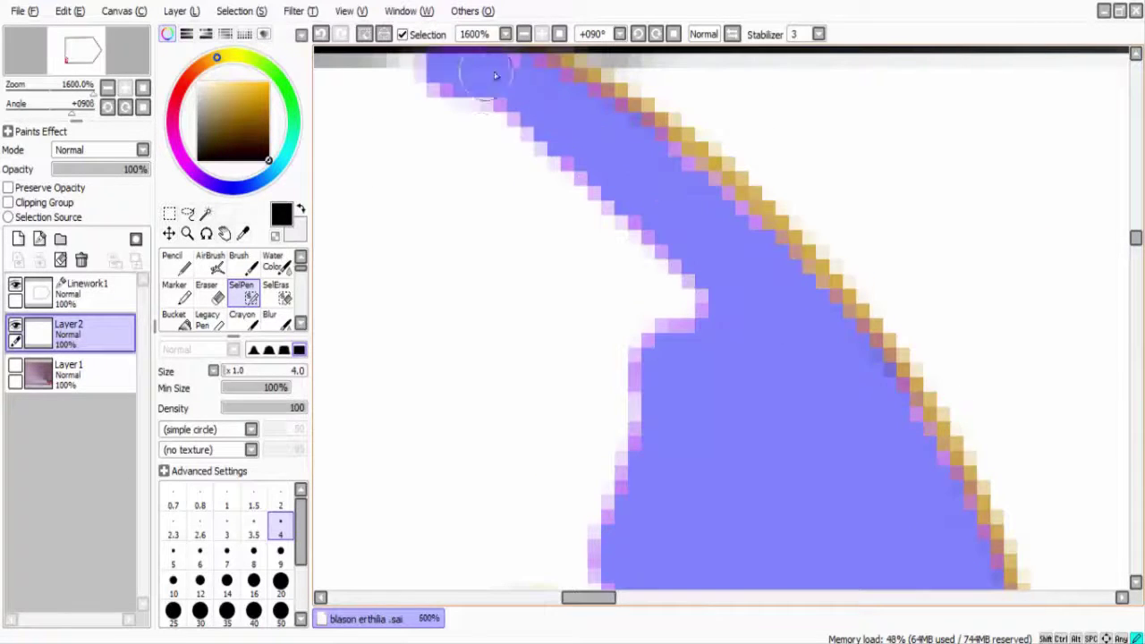
# - Extend the painted selection along the lower curve of the upper-left crescent as far as the black border
pyautogui.scroll(-2, 450, 125)
pyautogui.scroll(2, 379, 481)
pyautogui.moveTo(541, 445); pyautogui.dragTo(454, 451)
pyautogui.hotkey('ctrl', 'z')
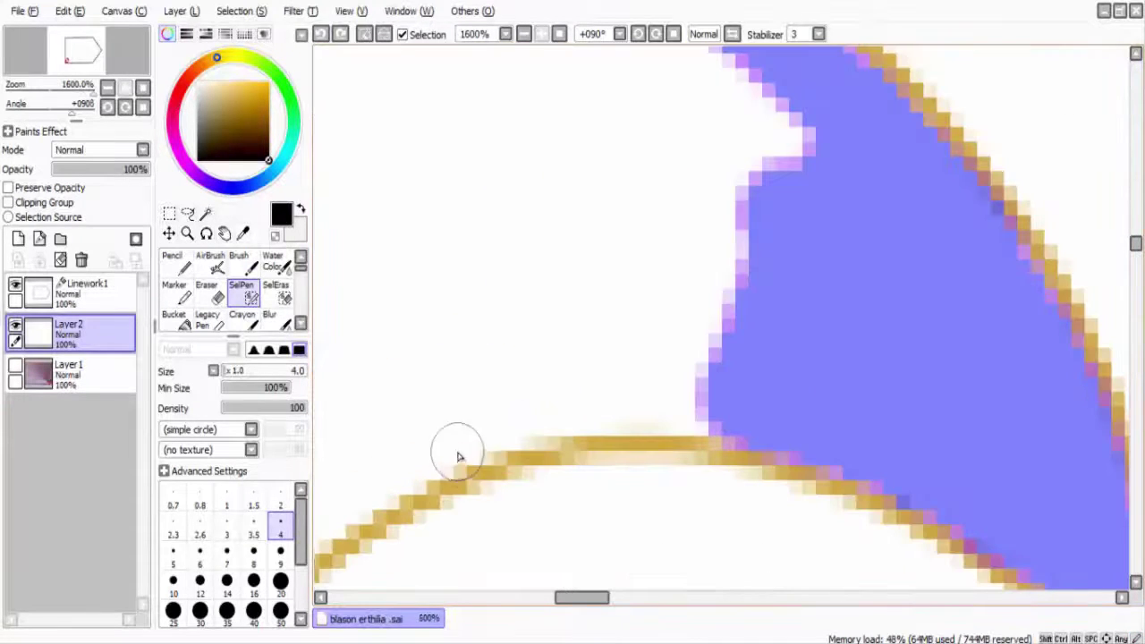
pyautogui.moveTo(561, 423)
pyautogui.mouseDown()
pyautogui.moveTo(611, 410)
pyautogui.moveTo(761, 417)
pyautogui.mouseUp()
pyautogui.hscroll(-3, 606, 525)
pyautogui.moveTo(606, 525)
pyautogui.mouseDown()
pyautogui.moveTo(660, 476)
pyautogui.moveTo(1018, 317)
pyautogui.mouseUp()
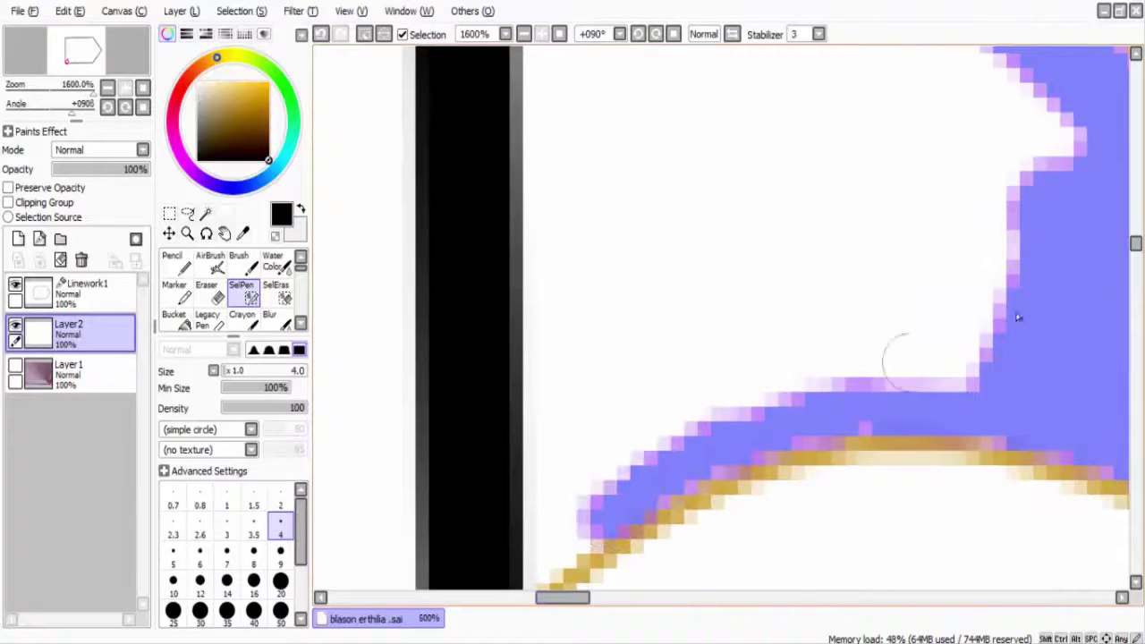
pyautogui.scroll(-3, 560, 253)
pyautogui.scroll(-3, 549, 240)
pyautogui.scroll(2, 634, 102)
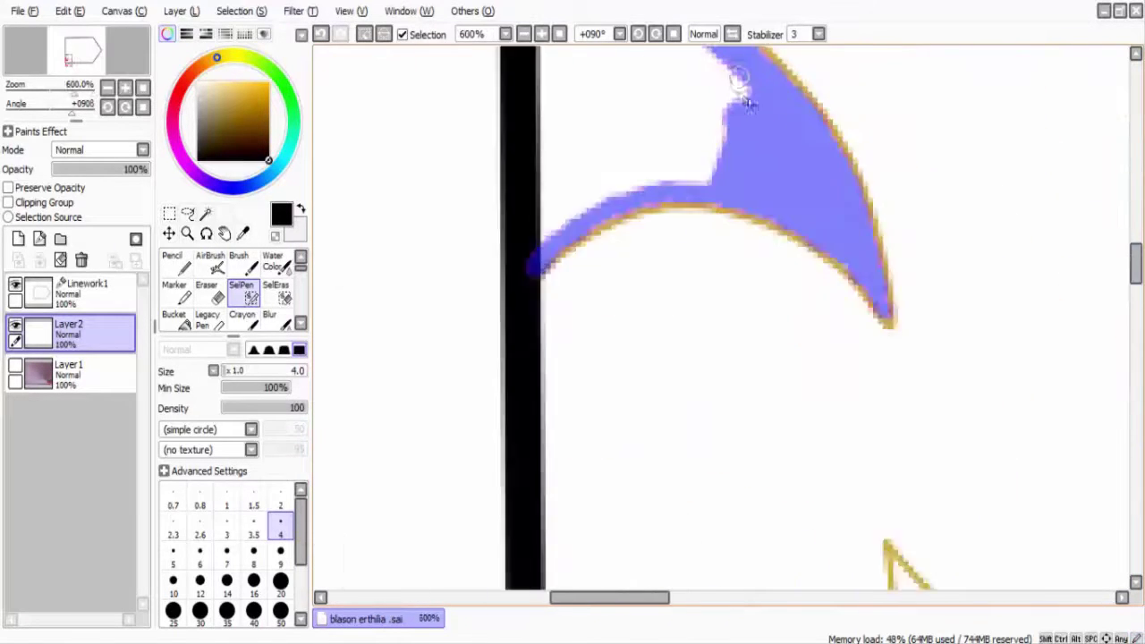
# - Fill the rest of the upper-left crescent's selection up to the banner corner with the selection pen at size 20
pyautogui.hscroll(2, 634, 601)
pyautogui.moveTo(1136, 284); pyautogui.dragTo(1135, 265)
pyautogui.scroll(1, 707, 358)
pyautogui.click(280, 582)
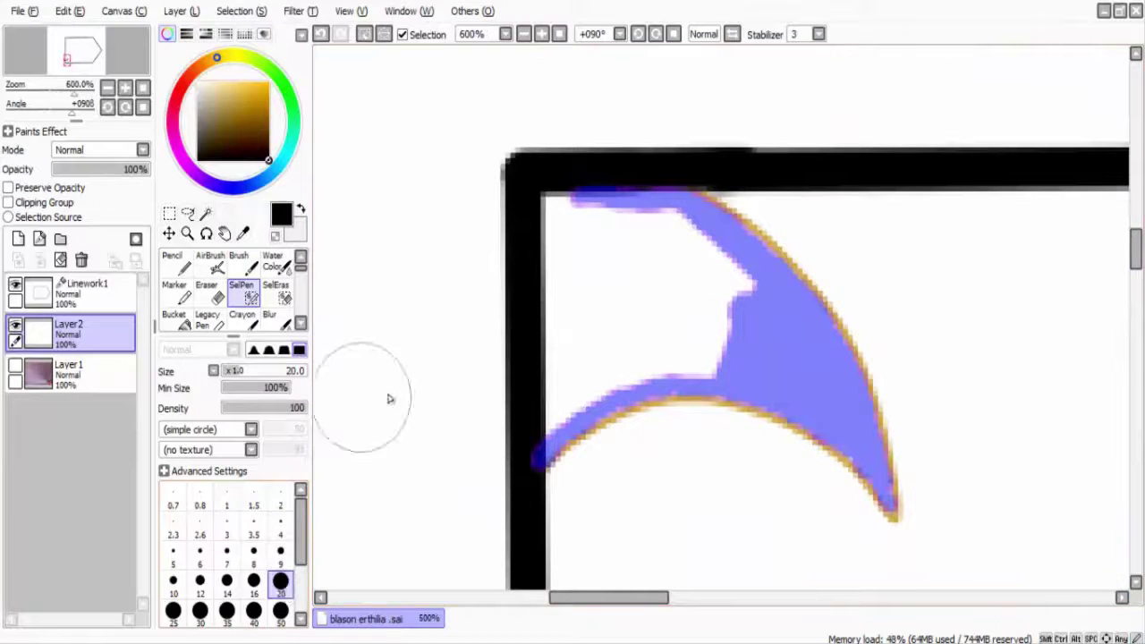
pyautogui.moveTo(626, 354)
pyautogui.mouseDown()
pyautogui.moveTo(575, 230)
pyautogui.moveTo(717, 294)
pyautogui.mouseUp()
pyautogui.moveTo(649, 341); pyautogui.dragTo(563, 383)
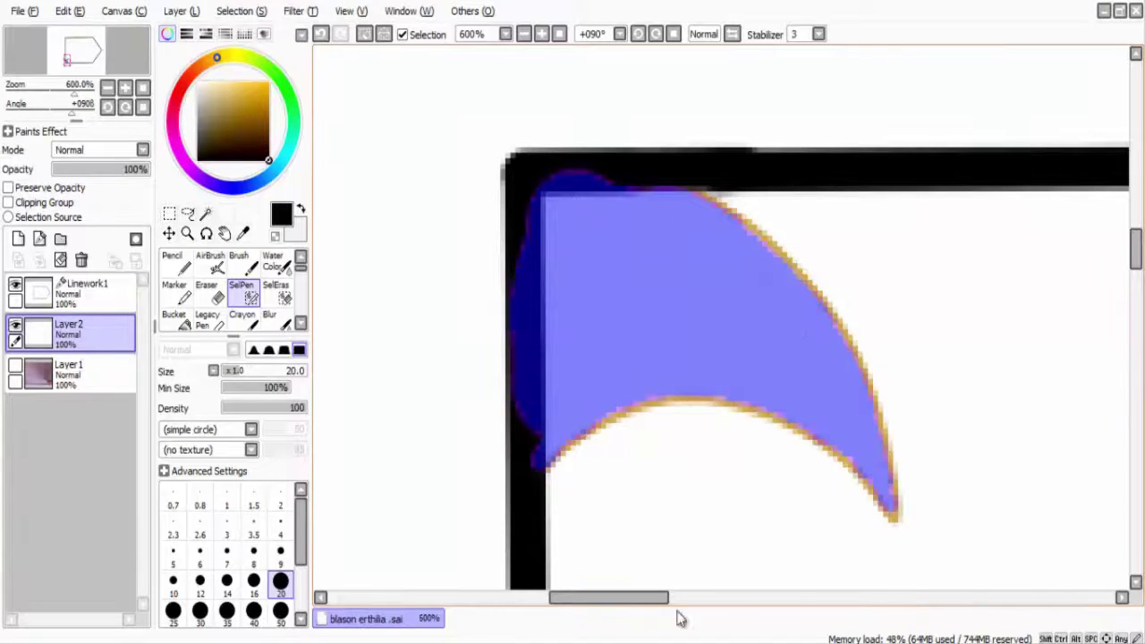
# - Paint a selection along the left curve of the half circle at the banner's top edge, using size 9
pyautogui.hotkey('ctrl', 'd')
pyautogui.scroll(2, 672, 263)
pyautogui.scroll(2, 541, 211)
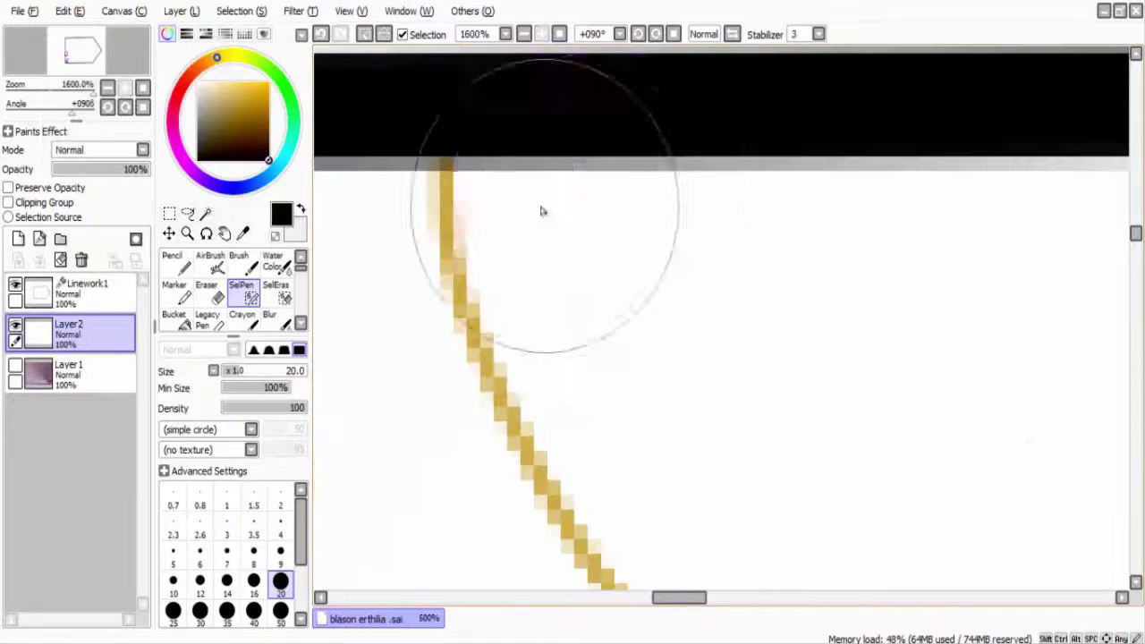
pyautogui.moveTo(541, 211)
pyautogui.mouseDown()
pyautogui.moveTo(577, 236)
pyautogui.moveTo(805, 295)
pyautogui.mouseUp()
pyautogui.click(279, 550)
pyautogui.moveTo(626, 394)
pyautogui.mouseDown()
pyautogui.moveTo(589, 449)
pyautogui.moveTo(589, 163)
pyautogui.moveTo(659, 242)
pyautogui.moveTo(587, 133)
pyautogui.moveTo(941, 487)
pyautogui.moveTo(358, 483)
pyautogui.mouseUp()
pyautogui.moveTo(578, 568)
pyautogui.mouseDown()
pyautogui.moveTo(578, 224)
pyautogui.moveTo(902, 236)
pyautogui.moveTo(647, 184)
pyautogui.moveTo(545, 217)
pyautogui.mouseUp()
# - Continue the selection along the half circle's bottom and right curve up to the black border
pyautogui.moveTo(726, 597); pyautogui.dragTo(718, 597)
pyautogui.moveTo(385, 107)
pyautogui.mouseDown()
pyautogui.moveTo(533, 190)
pyautogui.moveTo(817, 192)
pyautogui.moveTo(985, 269)
pyautogui.moveTo(915, 322)
pyautogui.moveTo(816, 350)
pyautogui.moveTo(849, 305)
pyautogui.moveTo(832, 376)
pyautogui.mouseUp()
pyautogui.scroll(-1, 818, 195)
pyautogui.moveTo(894, 269); pyautogui.dragTo(375, 456)
pyautogui.moveTo(742, 152)
pyautogui.mouseDown()
pyautogui.moveTo(669, 294)
pyautogui.moveTo(787, 62)
pyautogui.mouseUp()
pyautogui.moveTo(787, 90)
pyautogui.mouseDown()
pyautogui.moveTo(787, 313)
pyautogui.moveTo(787, 210)
pyautogui.mouseUp()
pyautogui.moveTo(774, 206)
pyautogui.mouseDown()
pyautogui.moveTo(774, 268)
pyautogui.moveTo(613, 319)
pyautogui.moveTo(572, 555)
pyautogui.mouseUp()
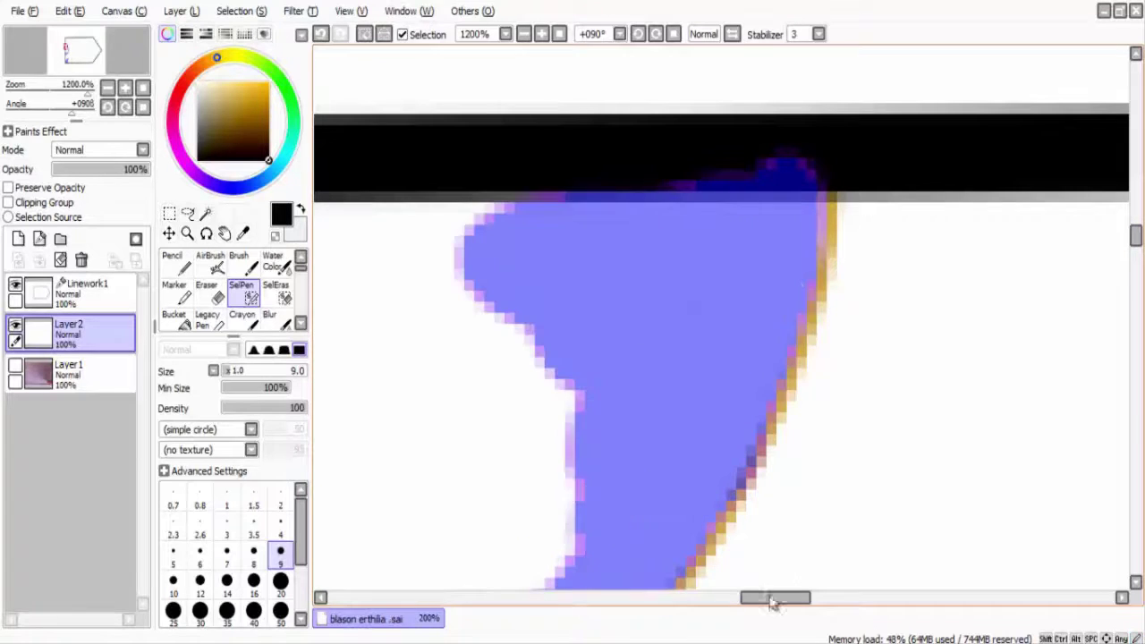
# - Fill the unselected interior of the half circle with the selection pen at size 20
pyautogui.scroll(-4, 775, 602)
pyautogui.scroll(-2, 554, 444)
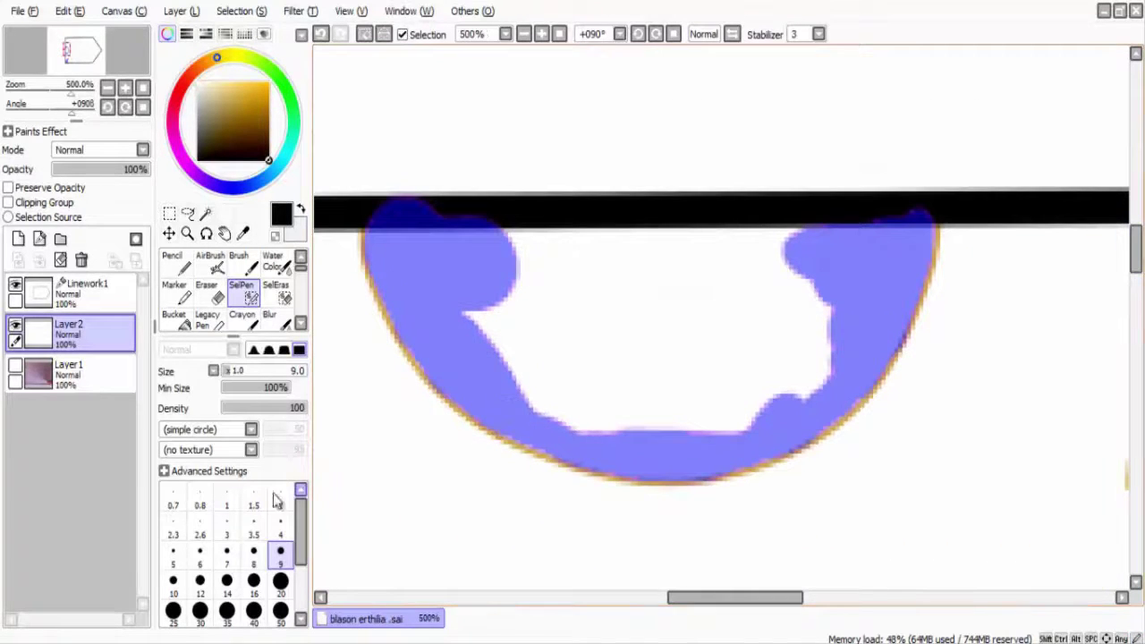
pyautogui.moveTo(497, 271)
pyautogui.mouseDown()
pyautogui.moveTo(810, 262)
pyautogui.moveTo(738, 398)
pyautogui.moveTo(507, 358)
pyautogui.moveTo(774, 327)
pyautogui.mouseUp()
# - Reduce the selection pen to size 9 for selecting the upper-right crescent
pyautogui.scroll(4, 805, 304)
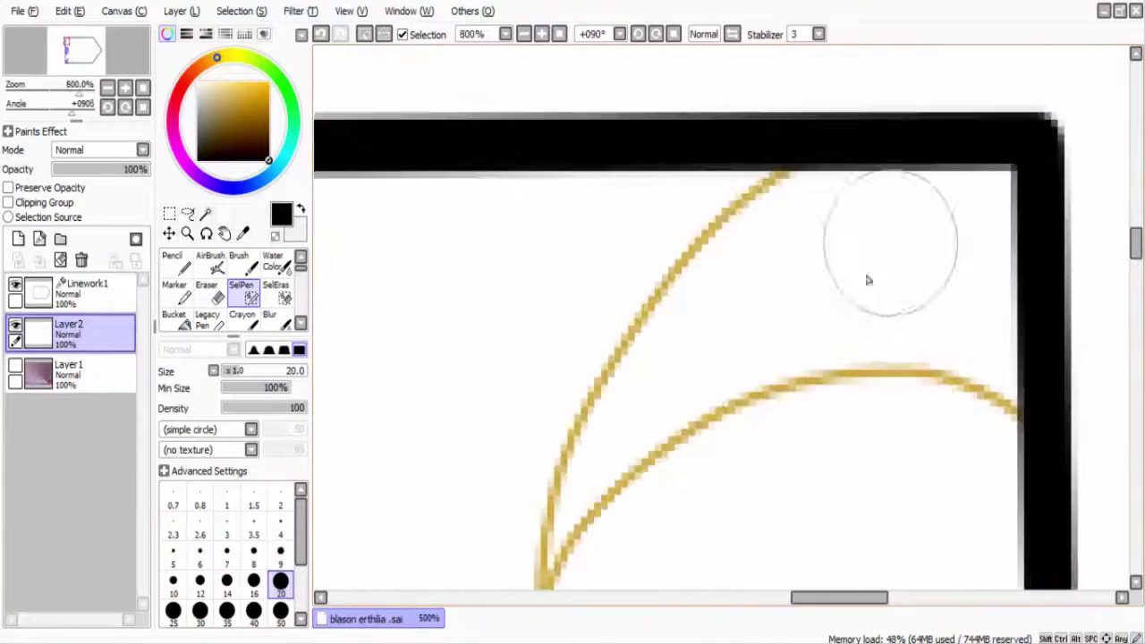
pyautogui.press('[')
pyautogui.press('[')
pyautogui.press('[')
pyautogui.press('[')
pyautogui.press('[')
pyautogui.scroll(1, 594, 448)
pyautogui.moveTo(563, 501)
pyautogui.mouseDown()
pyautogui.moveTo(652, 355)
pyautogui.moveTo(729, 243)
pyautogui.mouseUp()
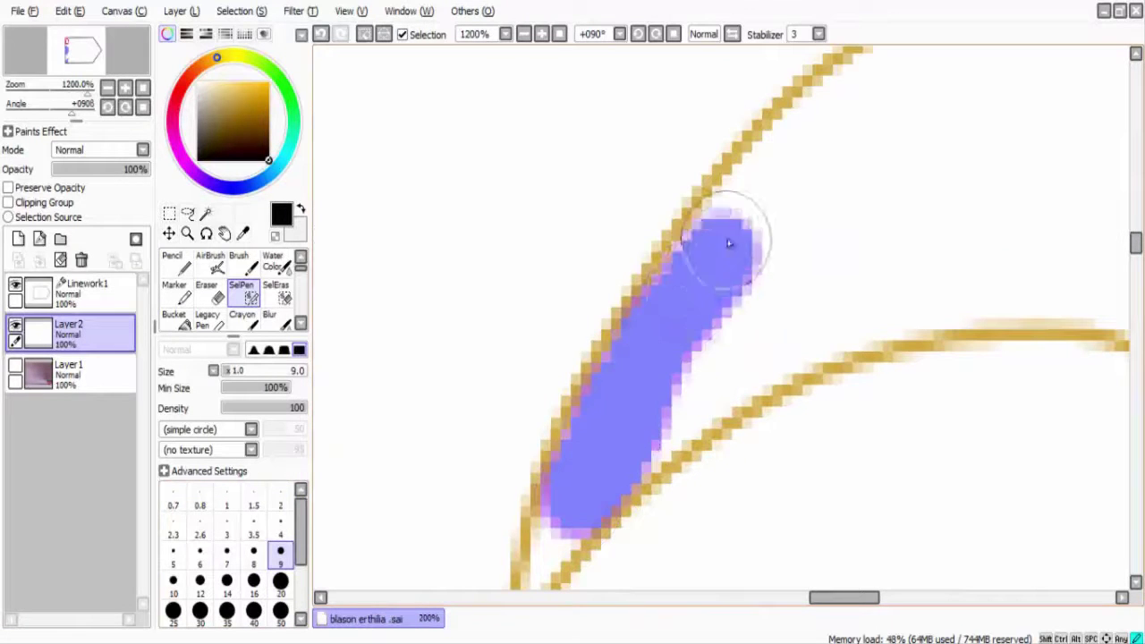
pyautogui.moveTo(617, 429)
pyautogui.mouseDown()
pyautogui.moveTo(813, 312)
pyautogui.moveTo(724, 286)
pyautogui.moveTo(810, 108)
pyautogui.mouseUp()
pyautogui.scroll(-2, 800, 179)
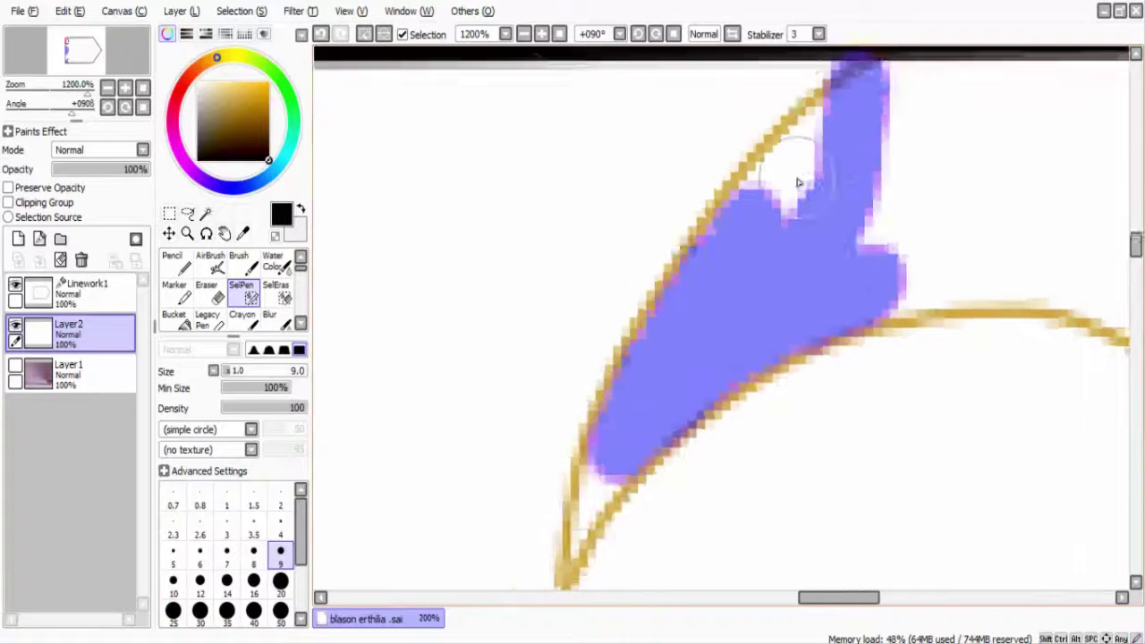
pyautogui.hotkey('ctrl', 'd')
# - Paint a selection inside the upper-right crescent along both its curves, reaching the banner's right border
pyautogui.scroll(2, 718, 266)
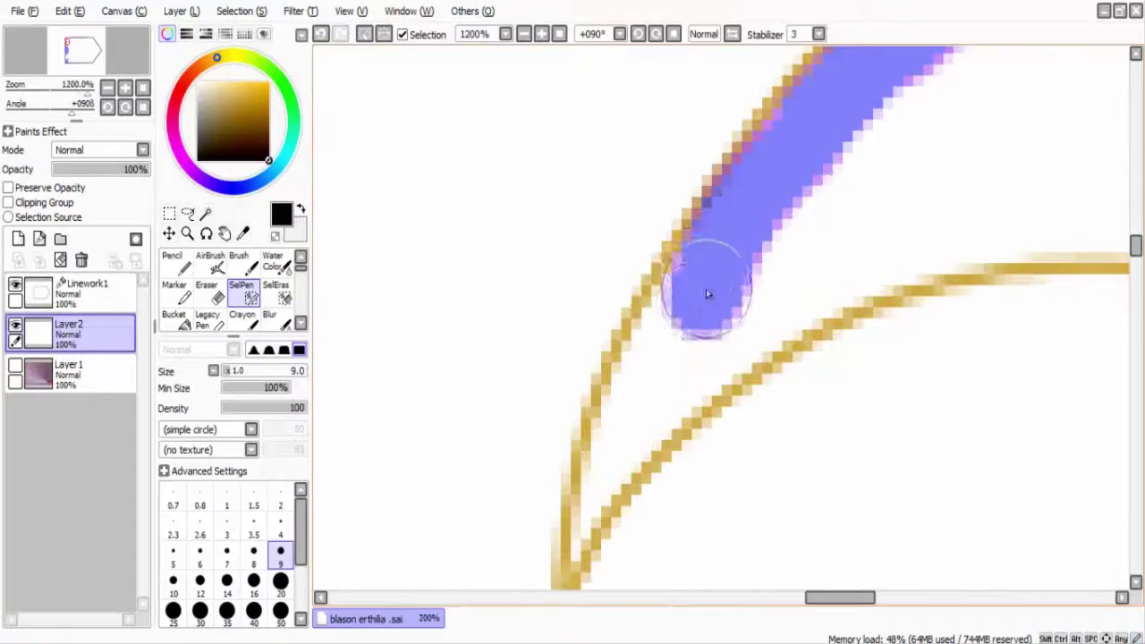
pyautogui.moveTo(703, 294)
pyautogui.mouseDown()
pyautogui.moveTo(662, 349)
pyautogui.moveTo(707, 341)
pyautogui.moveTo(638, 400)
pyautogui.moveTo(806, 234)
pyautogui.moveTo(1014, 227)
pyautogui.moveTo(715, 215)
pyautogui.mouseUp()
pyautogui.click(321, 35)
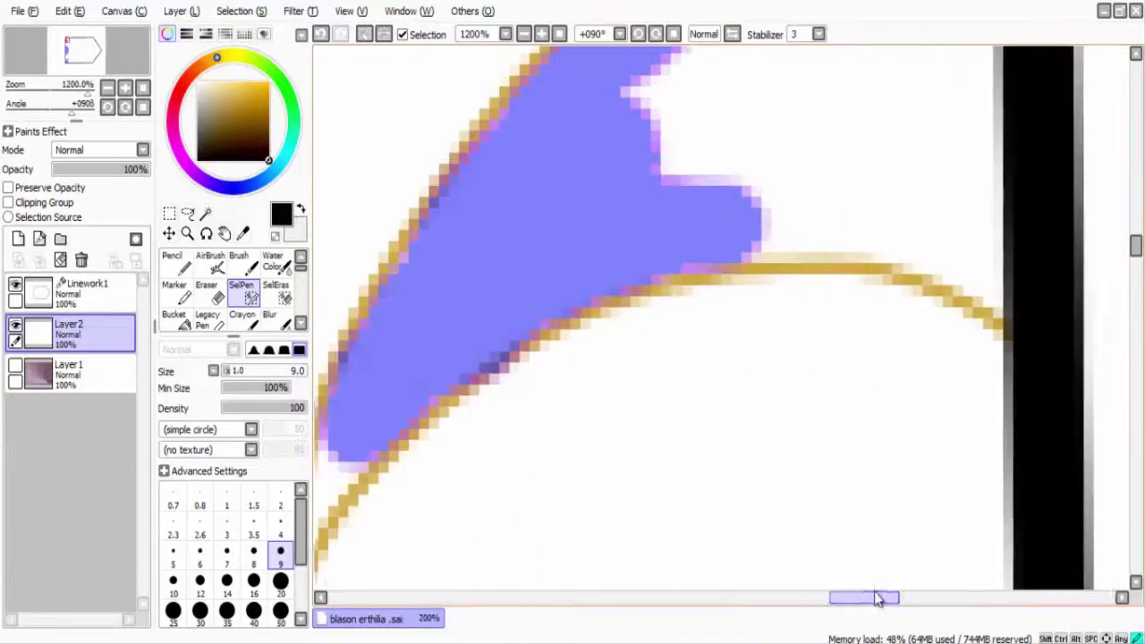
pyautogui.moveTo(644, 210); pyautogui.dragTo(884, 247)
pyautogui.scroll(-4, 883, 247)
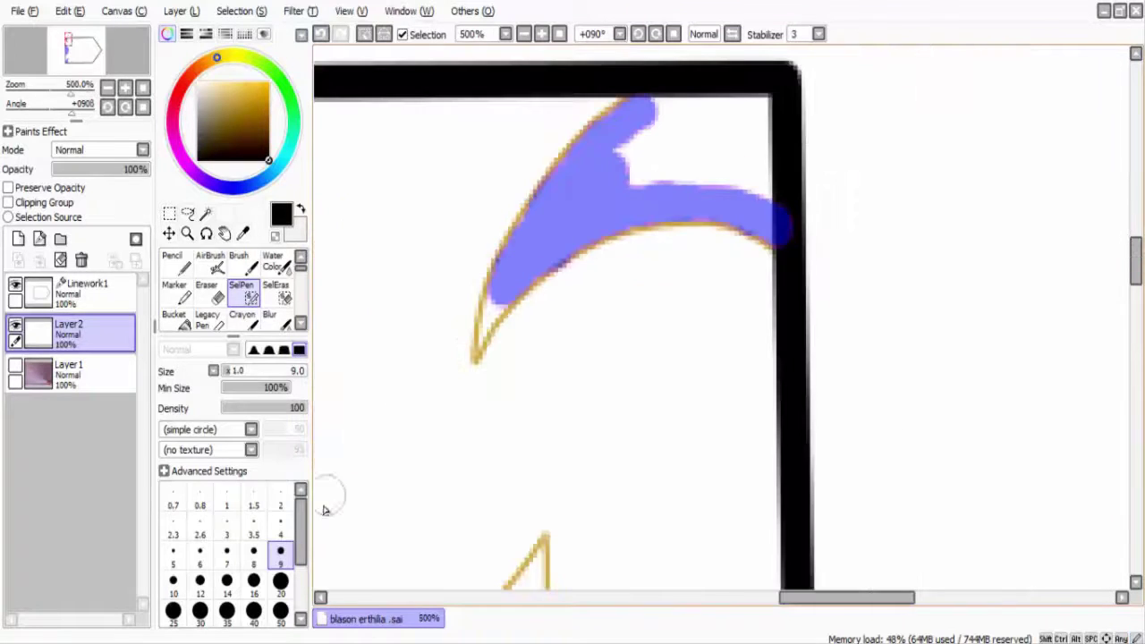
# - Select the upper-right crescent's narrow tip at size 4 and fill its remaining corner area at size 20
pyautogui.click(280, 528)
pyautogui.scroll(5, 483, 259)
pyautogui.moveTo(483, 268); pyautogui.dragTo(460, 321)
pyautogui.scroll(-2, 510, 253)
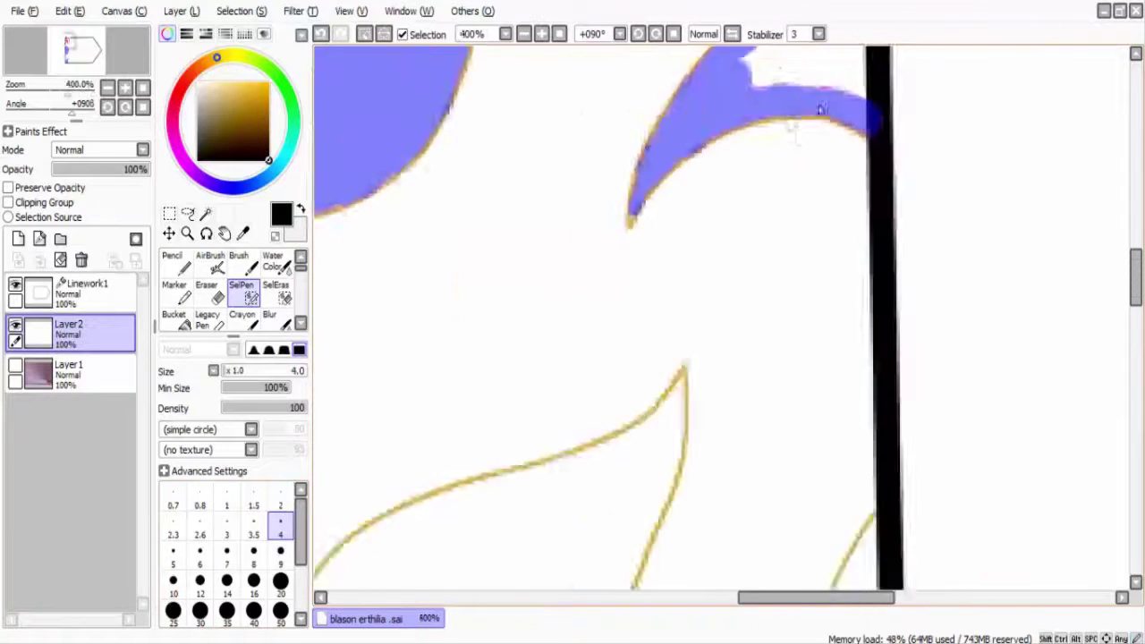
pyautogui.click(280, 581)
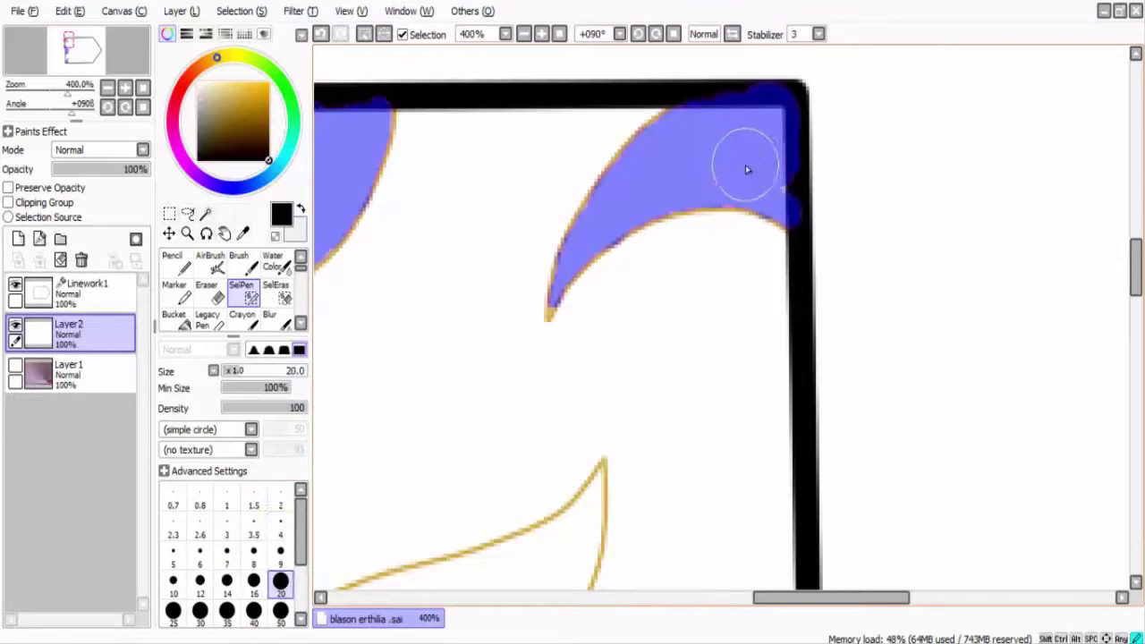
# - Paint a selection over the wide base of the lower-left crescent by the diagonal border, using size 20
pyautogui.scroll(-3, 748, 170)
pyautogui.moveTo(807, 577); pyautogui.dragTo(1117, 375)
pyautogui.scroll(4, 590, 393)
pyautogui.moveTo(591, 394)
pyautogui.mouseDown()
pyautogui.moveTo(465, 494)
pyautogui.moveTo(652, 429)
pyautogui.mouseUp()
pyautogui.scroll(-3, 439, 408)
pyautogui.moveTo(439, 409); pyautogui.dragTo(500, 328)
pyautogui.hscroll(-3, 501, 327)
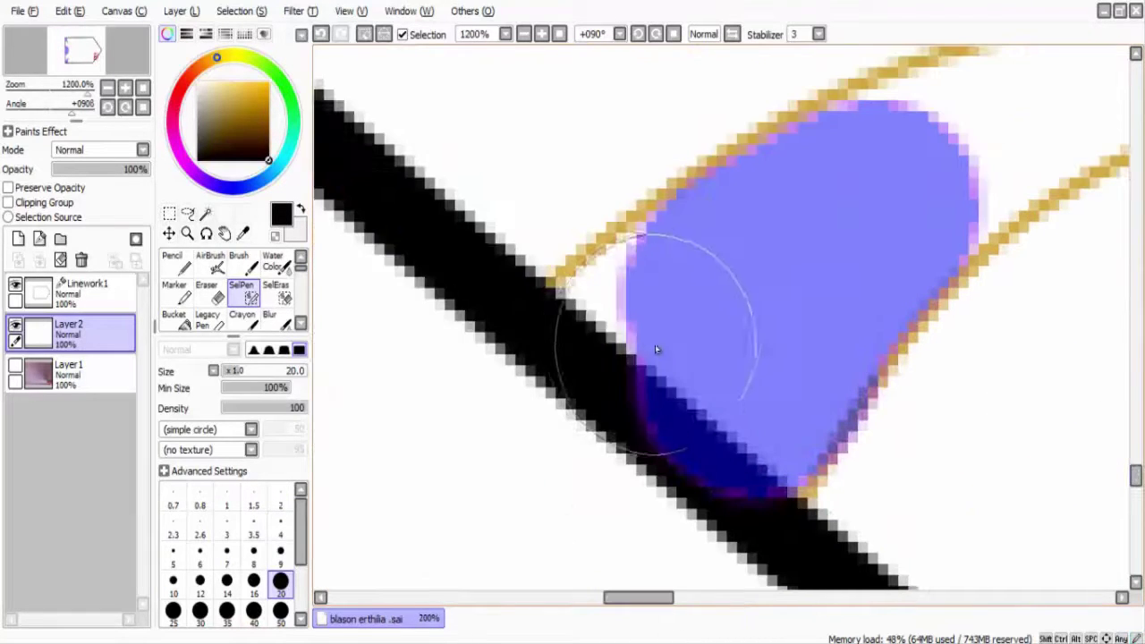
pyautogui.moveTo(655, 349); pyautogui.dragTo(843, 332)
# - Extend the lower-left crescent's selection toward its narrow tip with the selection pen at size 9
pyautogui.hscroll(3, 844, 331)
pyautogui.click(280, 550)
pyautogui.moveTo(899, 170)
pyautogui.mouseDown()
pyautogui.moveTo(780, 208)
pyautogui.moveTo(805, 276)
pyautogui.moveTo(1029, 163)
pyautogui.mouseUp()
pyautogui.moveTo(654, 596); pyautogui.dragTo(690, 597)
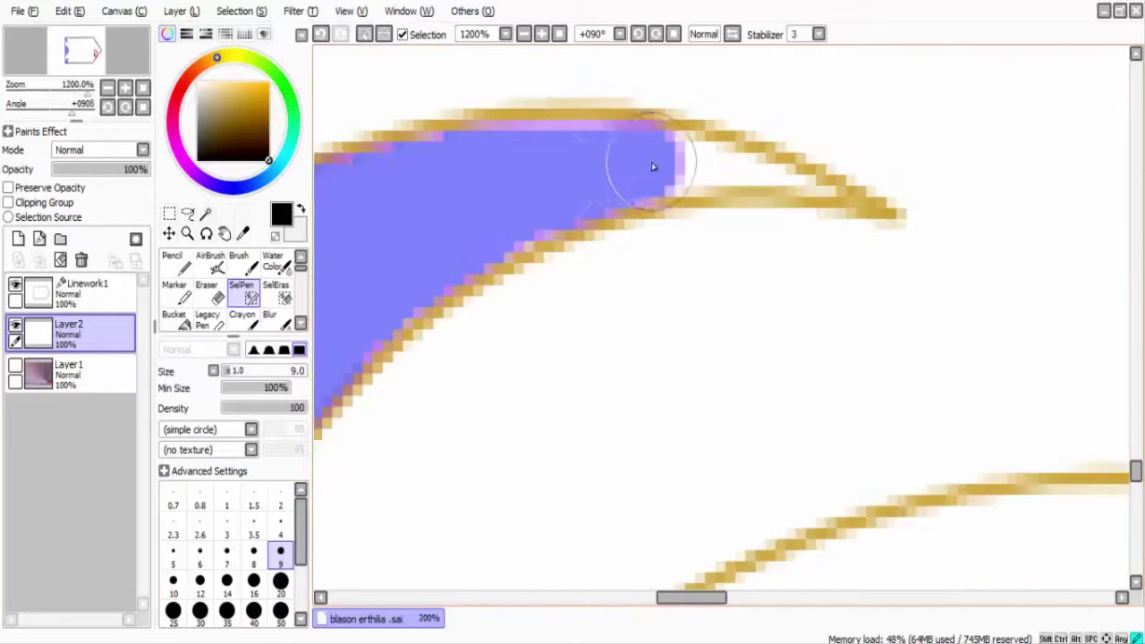
pyautogui.scroll(-1, 840, 365)
pyautogui.scroll(-5, 724, 522)
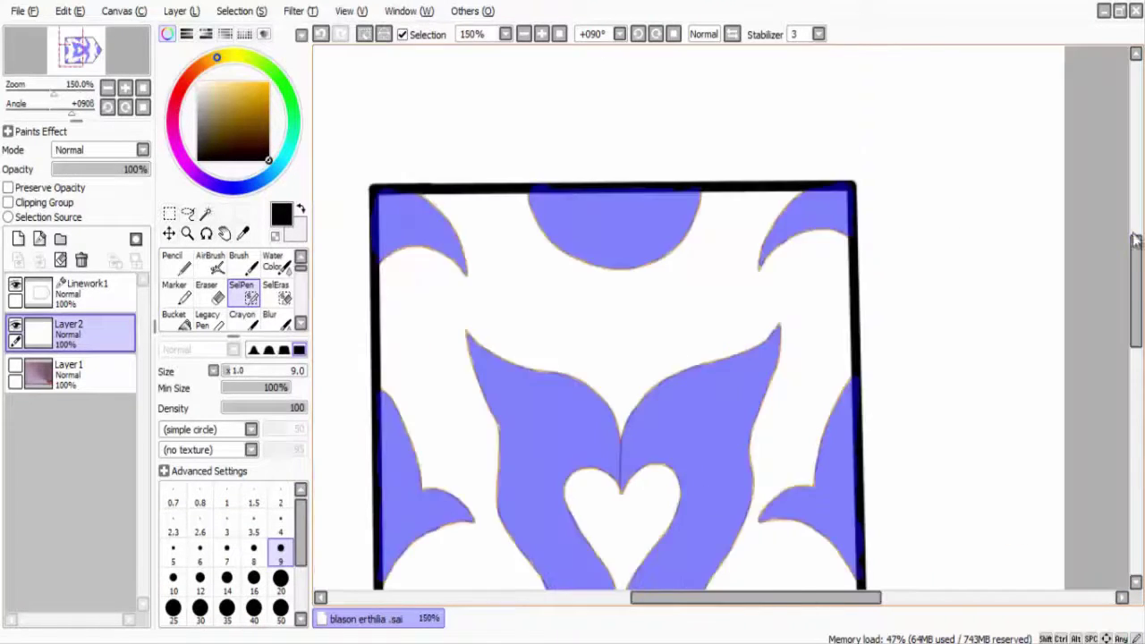
pyautogui.scroll(1, 401, 482)
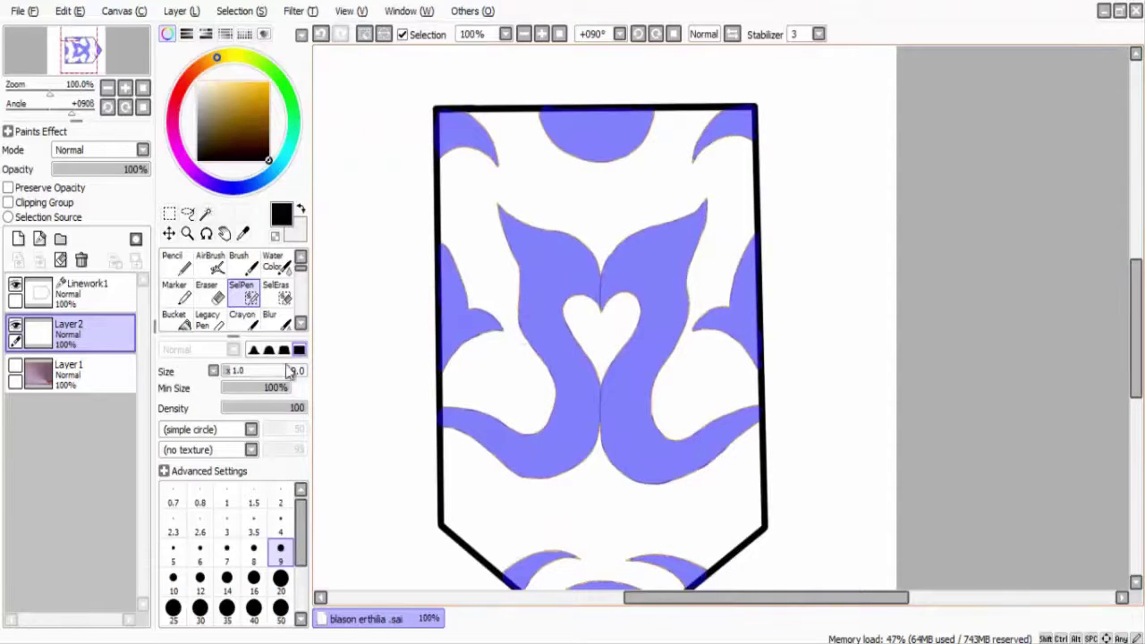
# - Sample the golden colour from the linework, show the HSV sliders and set the saturation to 222
pyautogui.click(242, 233)
pyautogui.scroll(3, 559, 241)
pyautogui.click(557, 207)
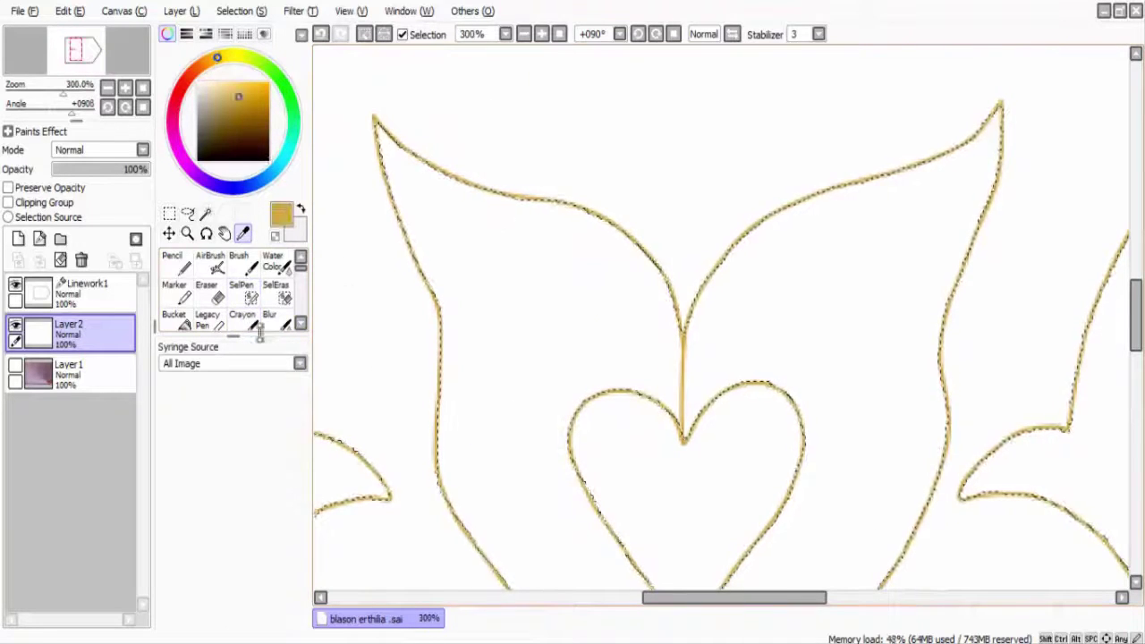
pyautogui.click(204, 33)
pyautogui.click(267, 232)
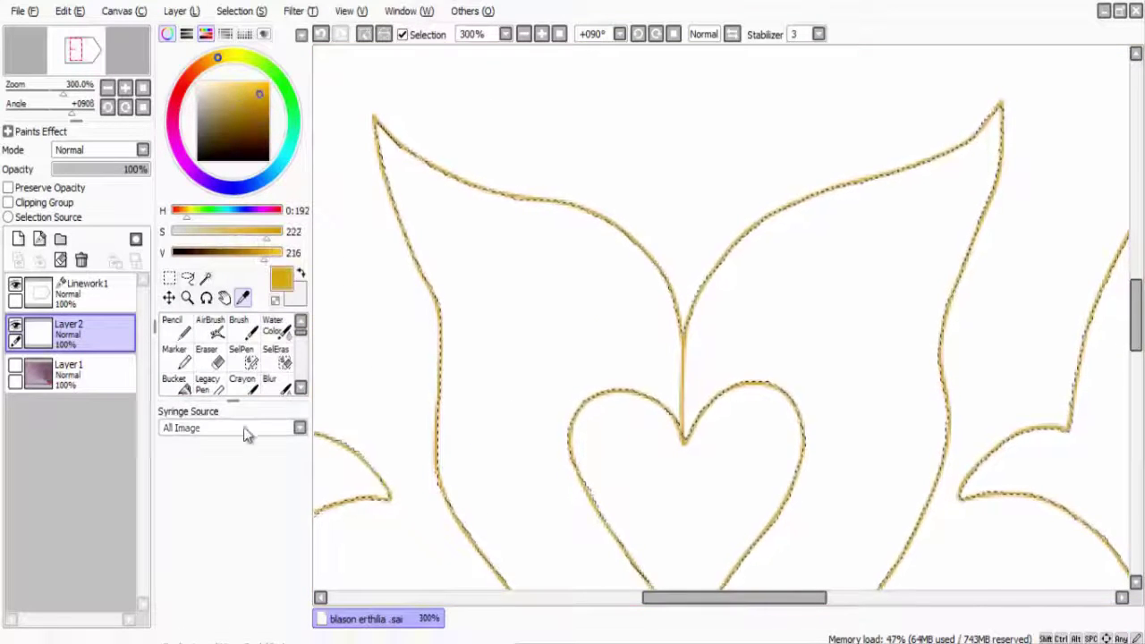
# - Airbrush diagonal gold strokes at size 50 across the selected banner motif on Layer2
pyautogui.click(211, 327)
pyautogui.scroll(-3, 528, 296)
pyautogui.moveTo(507, 264); pyautogui.dragTo(670, 428)
pyautogui.scroll(-2, 515, 295)
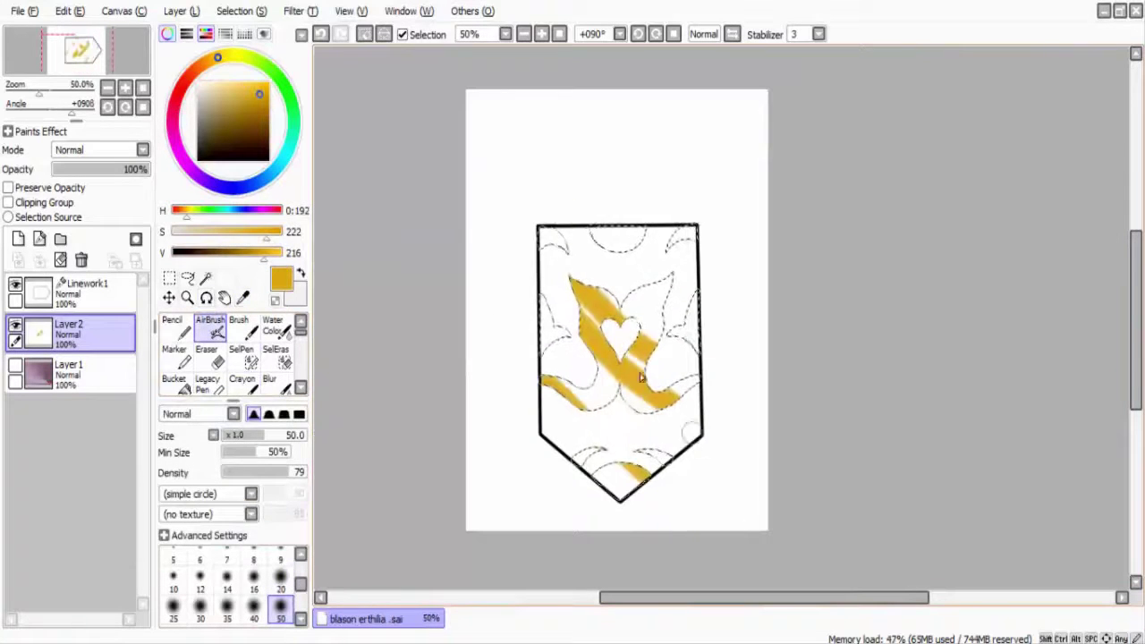
# - Show the swatches in place of the HSV sliders and try a darker gold airbrush fill at size 350
pyautogui.click(244, 33)
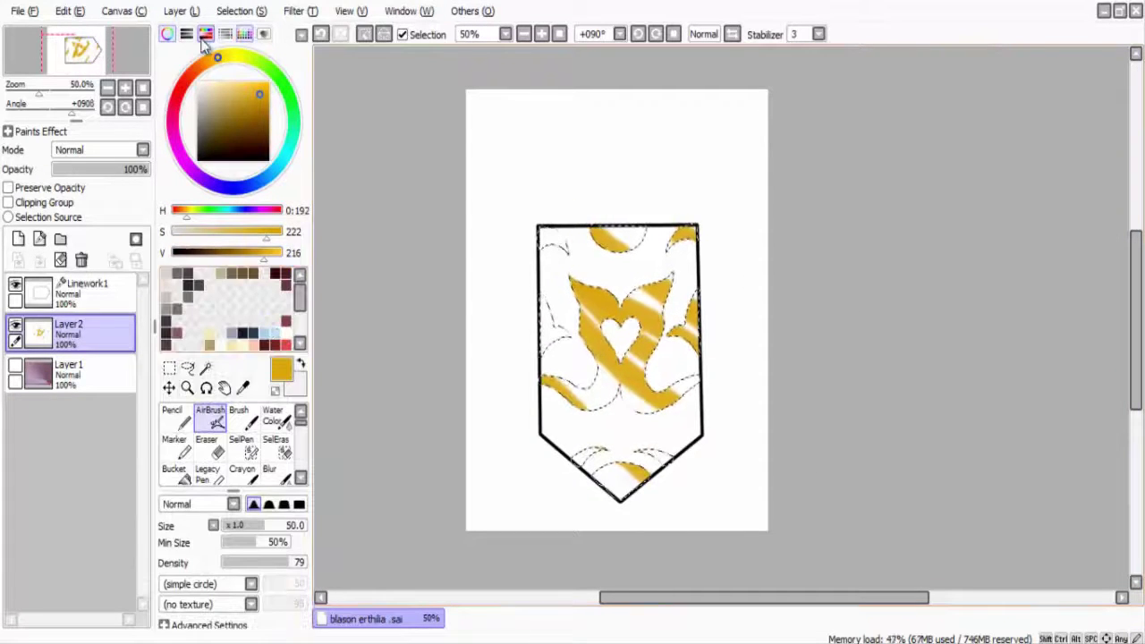
pyautogui.click(205, 34)
pyautogui.scroll(-2, 268, 250)
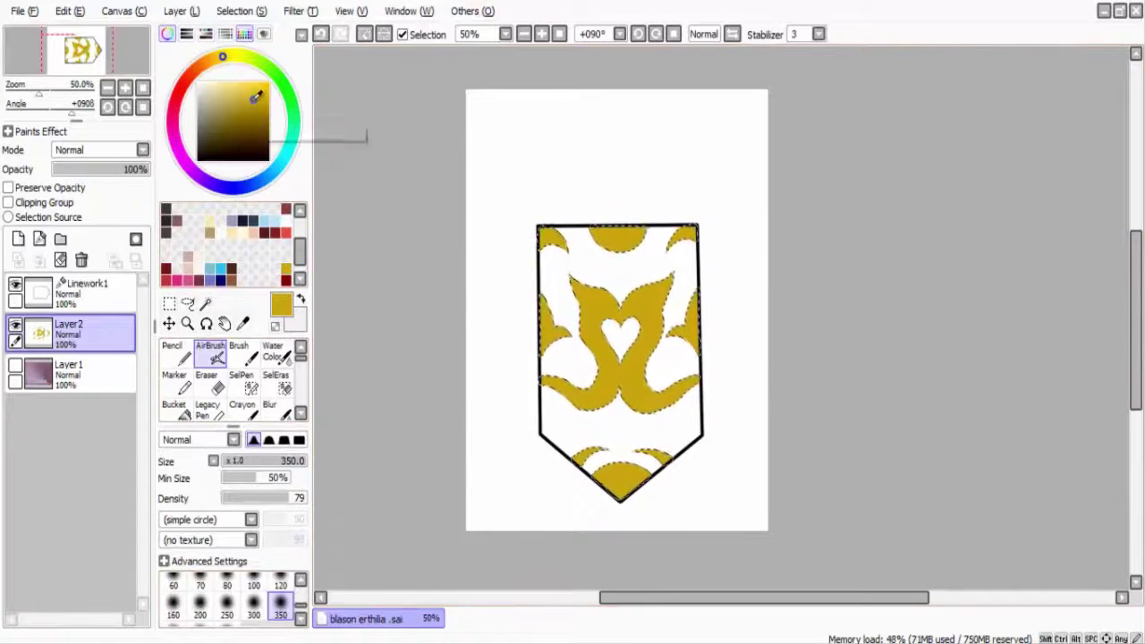
# - Undo the darker gold fill and airbrush all selected shapes solid at size 350 with gold sampled from the artwork
pyautogui.click(244, 324)
pyautogui.scroll(3, 539, 286)
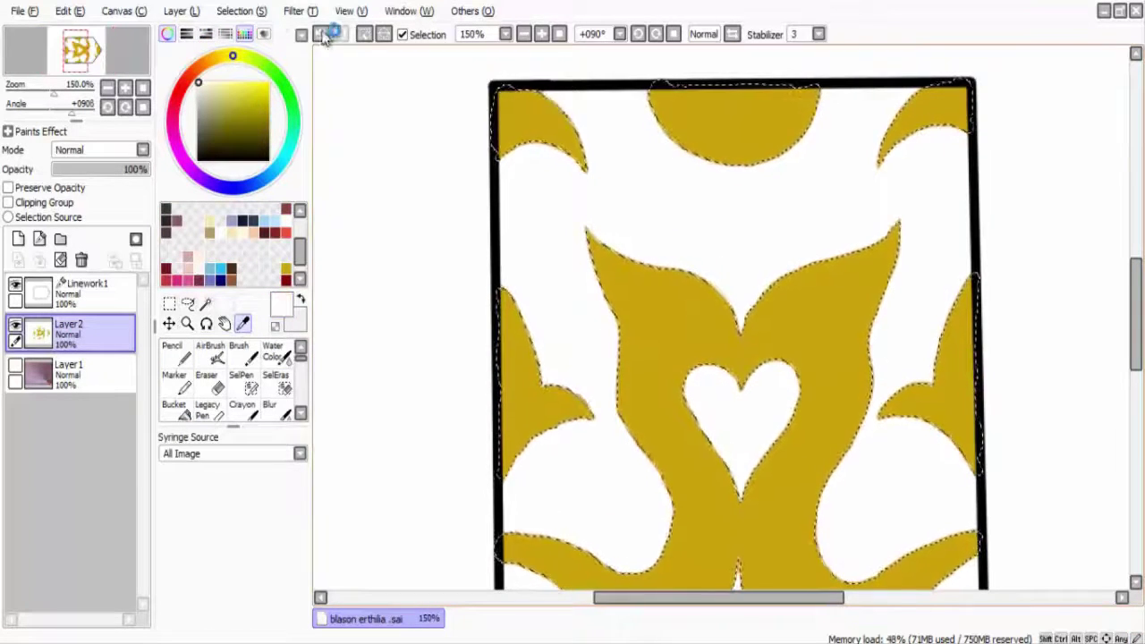
pyautogui.click(210, 357)
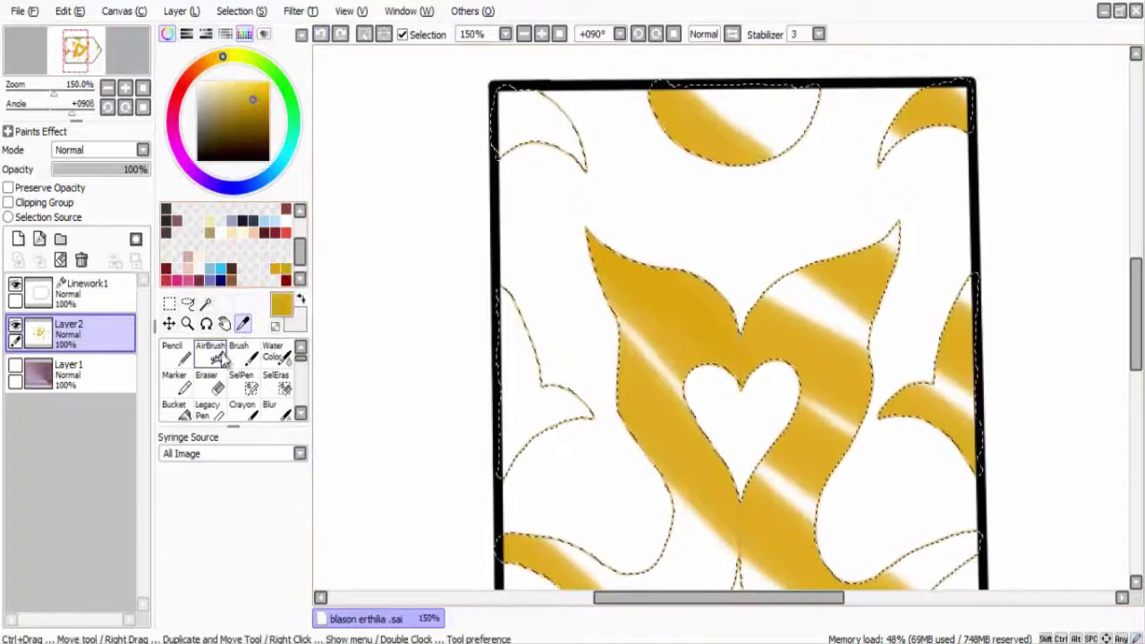
pyautogui.scroll(-2, 606, 239)
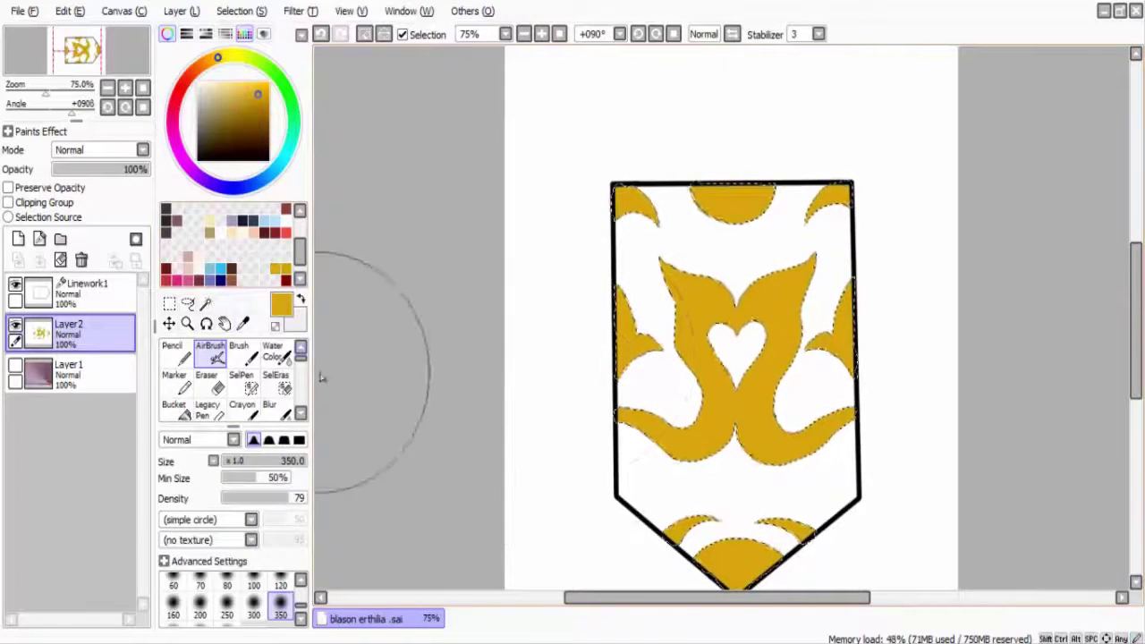
# - Show the HSV sliders again and adjust the gold to saturation 217 and value 216
pyautogui.click(224, 35)
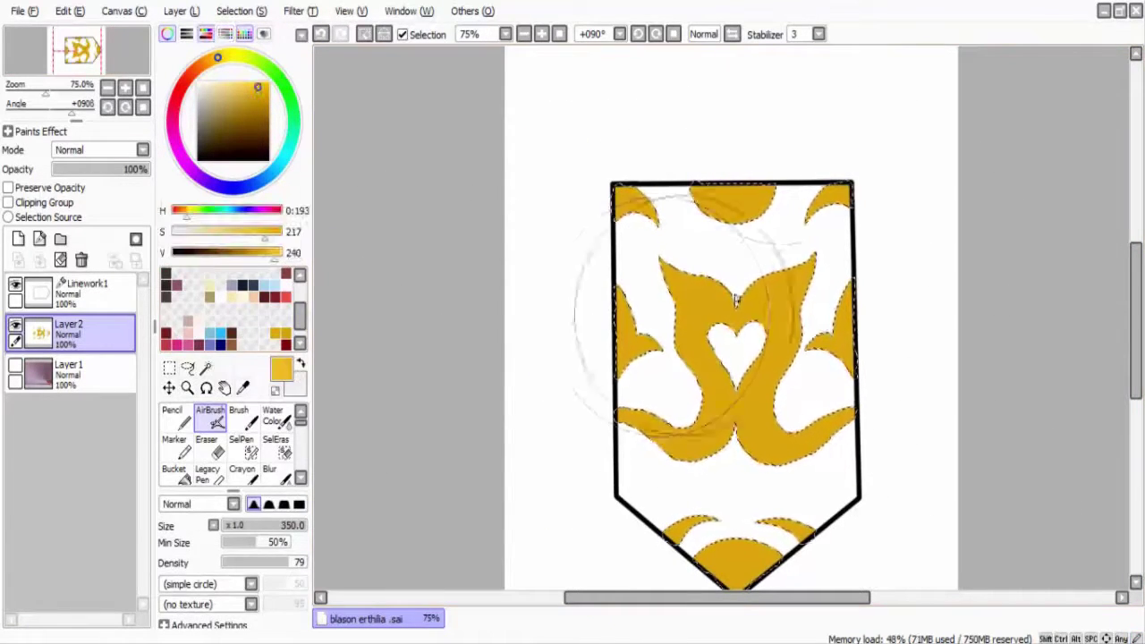
pyautogui.scroll(1, 728, 179)
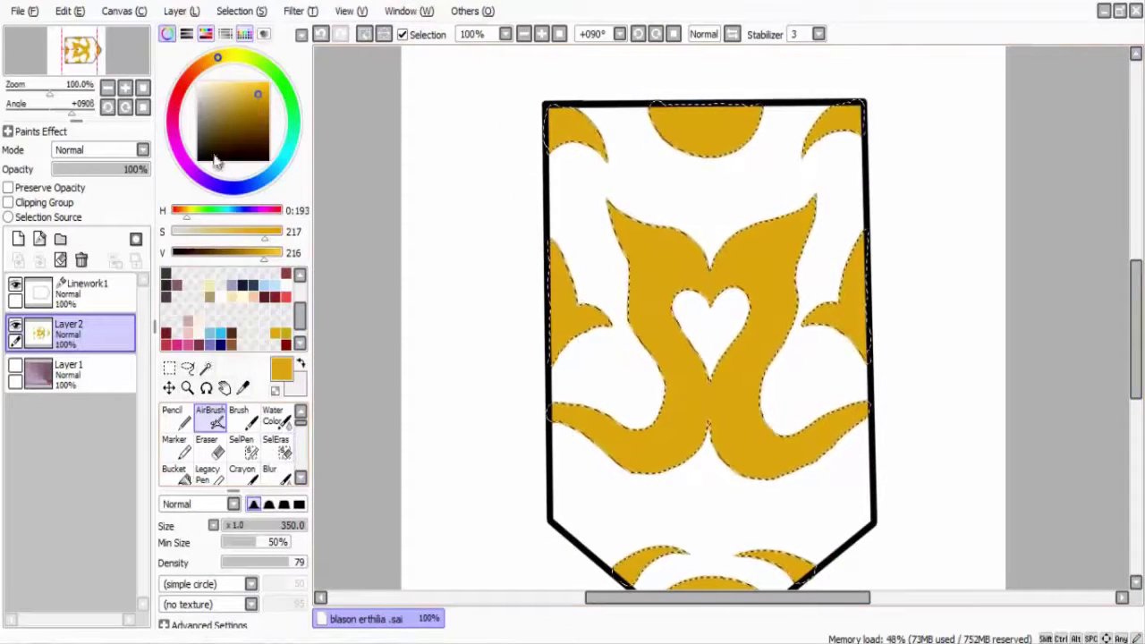
# - Raise the gold's value to 232 and airbrush it at size 20 over the top corner shapes and the half circle
pyautogui.scroll(-3, 247, 198)
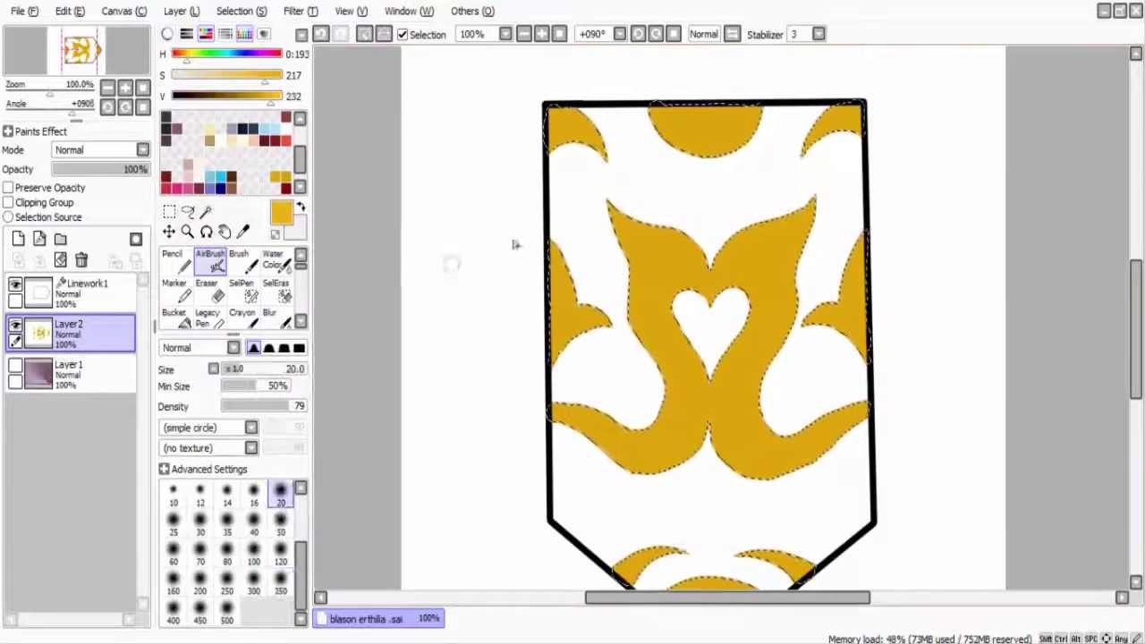
pyautogui.scroll(4, 515, 244)
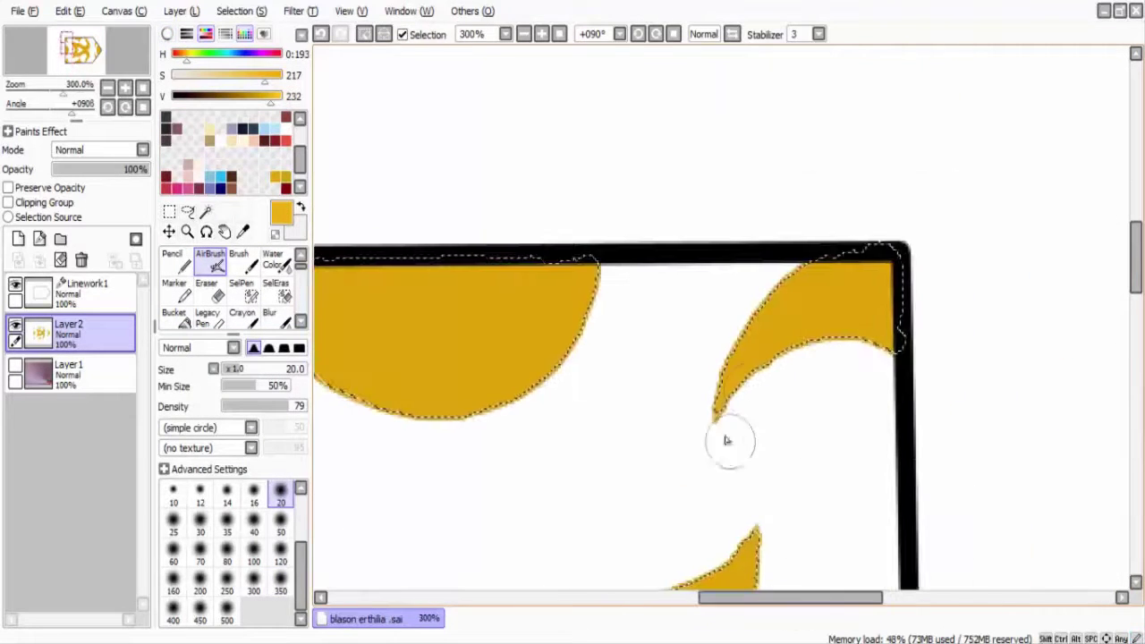
pyautogui.scroll(-2, 843, 335)
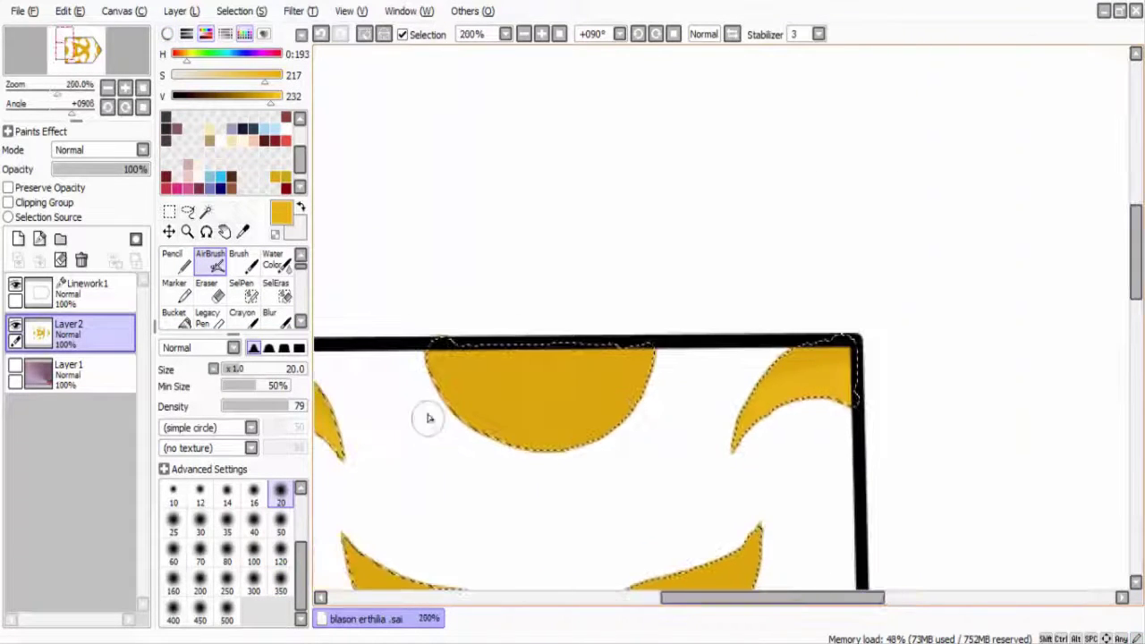
pyautogui.scroll(1, 435, 435)
pyautogui.scroll(-1, 760, 504)
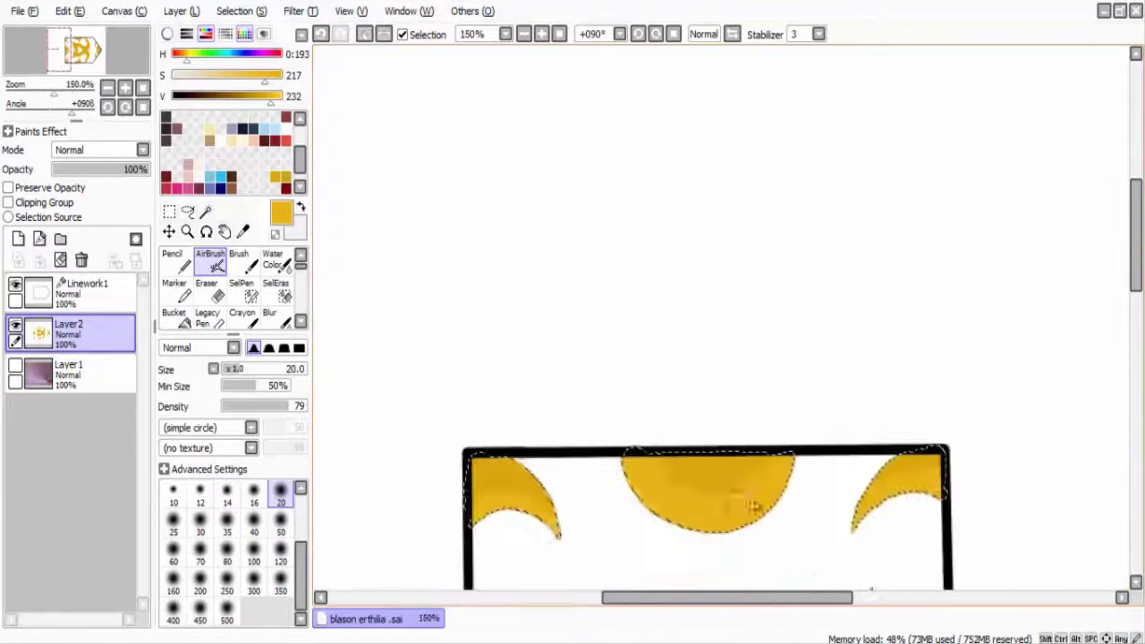
pyautogui.scroll(-2, 805, 382)
# - Try airbrushing the lighter gold around the heart cutout at size 20
pyautogui.scroll(3, 805, 382)
pyautogui.moveTo(481, 256); pyautogui.dragTo(499, 276)
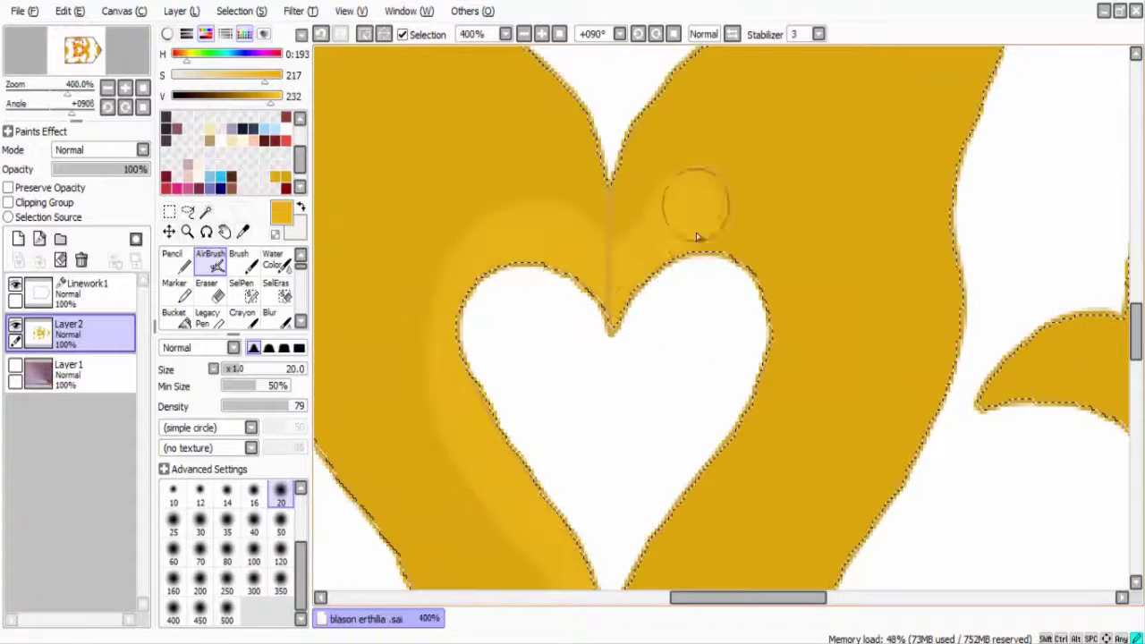
pyautogui.moveTo(696, 237); pyautogui.dragTo(616, 297)
# - Airbrush the lighter gold at size 50 along the outer edges of the central motif and over the shapes at the banner's tip
pyautogui.scroll(-3, 747, 537)
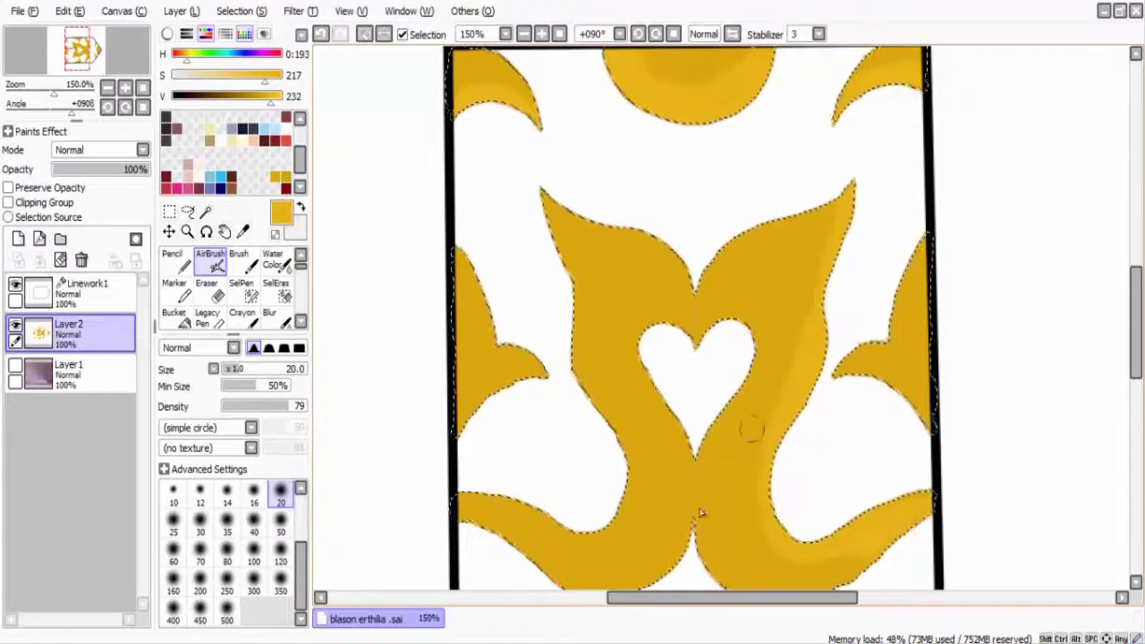
pyautogui.press(']')
pyautogui.press(']')
pyautogui.press(']')
pyautogui.press(']')
pyautogui.press(']')
pyautogui.moveTo(869, 186)
pyautogui.mouseDown()
pyautogui.moveTo(787, 519)
pyautogui.moveTo(843, 200)
pyautogui.moveTo(596, 478)
pyautogui.moveTo(810, 387)
pyautogui.moveTo(821, 344)
pyautogui.mouseUp()
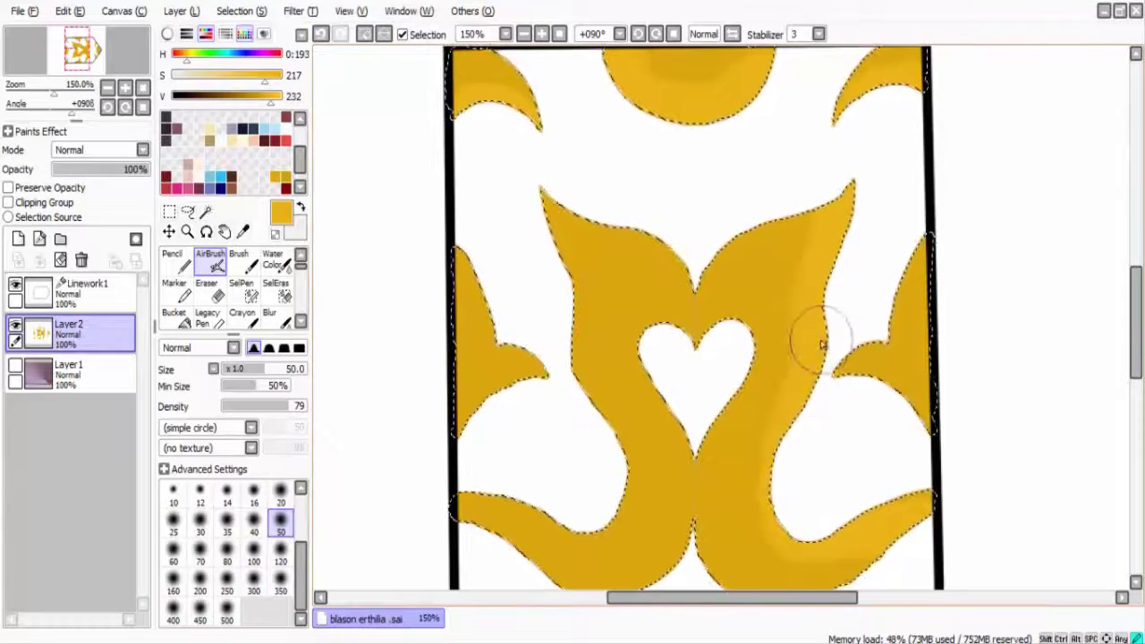
pyautogui.moveTo(782, 498)
pyautogui.mouseDown()
pyautogui.moveTo(817, 527)
pyautogui.moveTo(717, 237)
pyautogui.mouseUp()
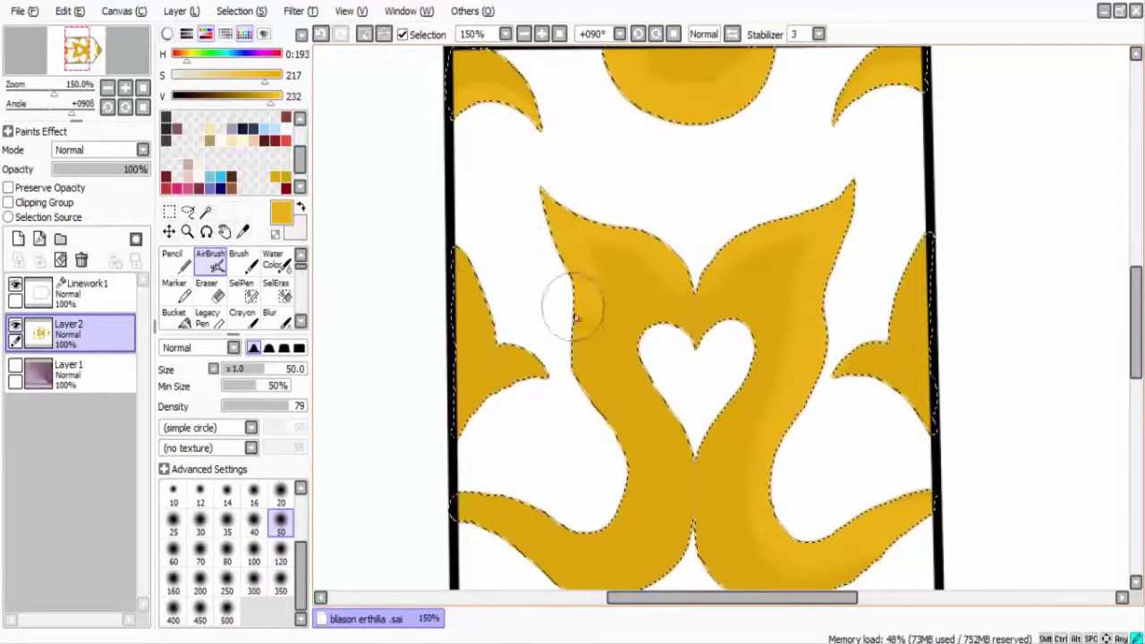
pyautogui.moveTo(583, 532)
pyautogui.mouseDown()
pyautogui.moveTo(1035, 350)
pyautogui.moveTo(915, 256)
pyautogui.moveTo(639, 435)
pyautogui.moveTo(512, 358)
pyautogui.mouseUp()
pyautogui.scroll(-8, 513, 357)
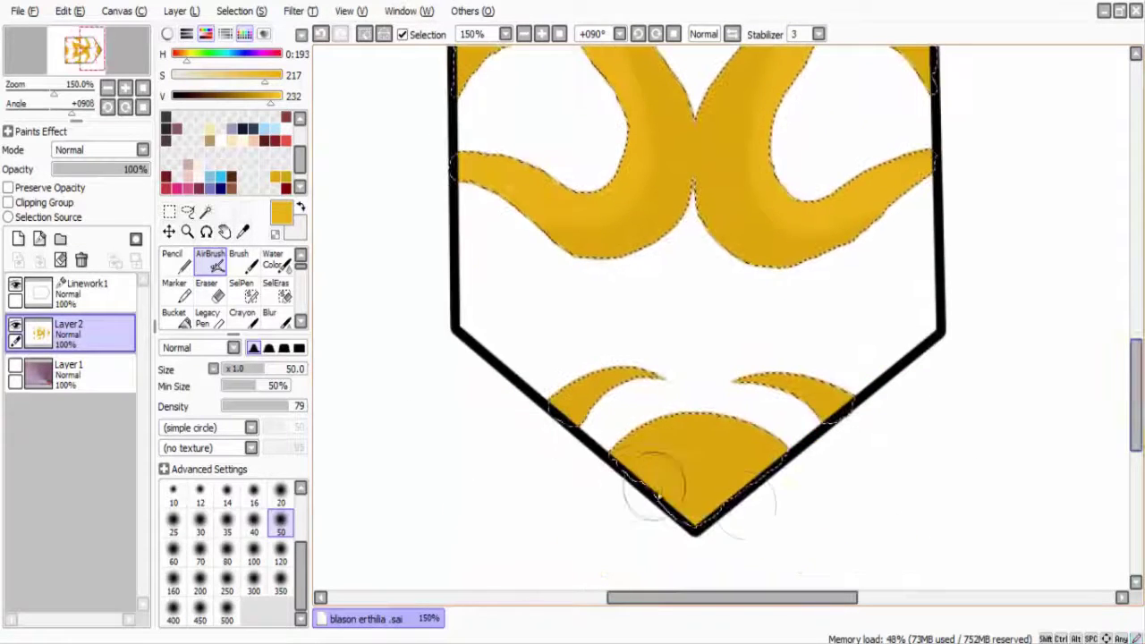
# - Hide the colour controls and smooth the gold shading of the banner-tip shapes with the Blur tool at size 9
pyautogui.click(269, 312)
pyautogui.scroll(3, 378, 544)
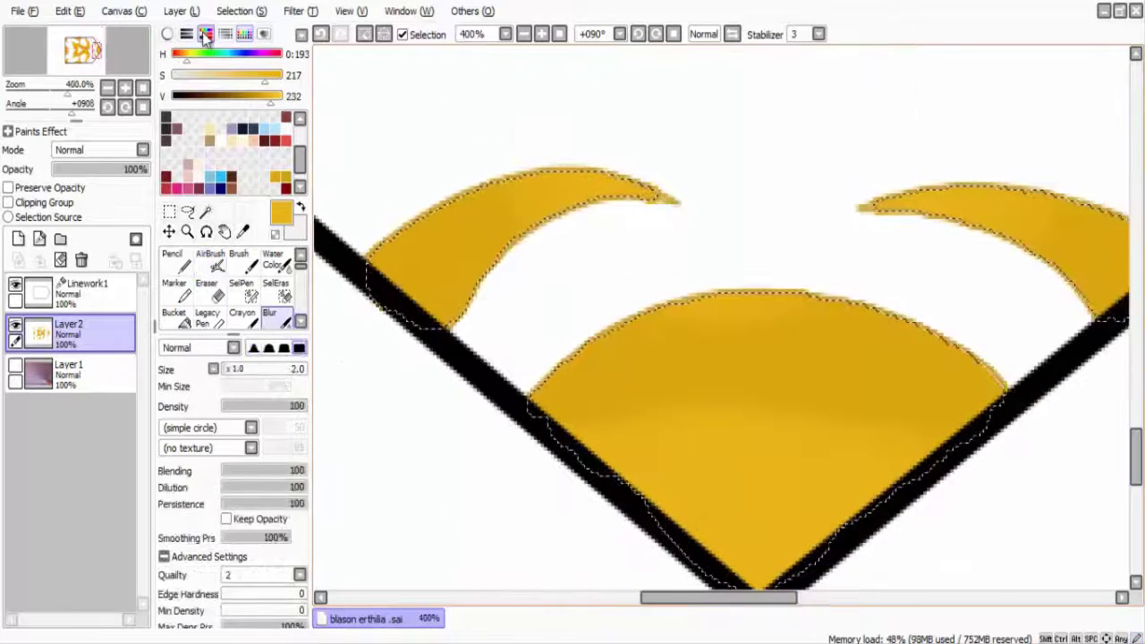
pyautogui.scroll(-4, 583, 424)
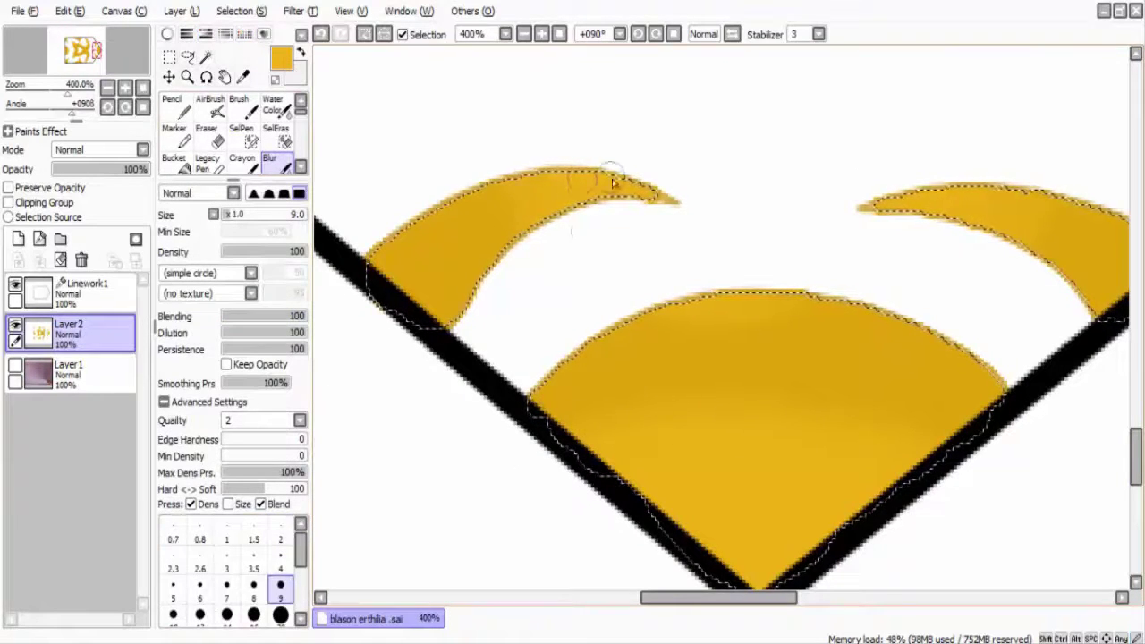
# - Blur the transition between light and dark gold along the left half of the central motif
pyautogui.scroll(5, 927, 255)
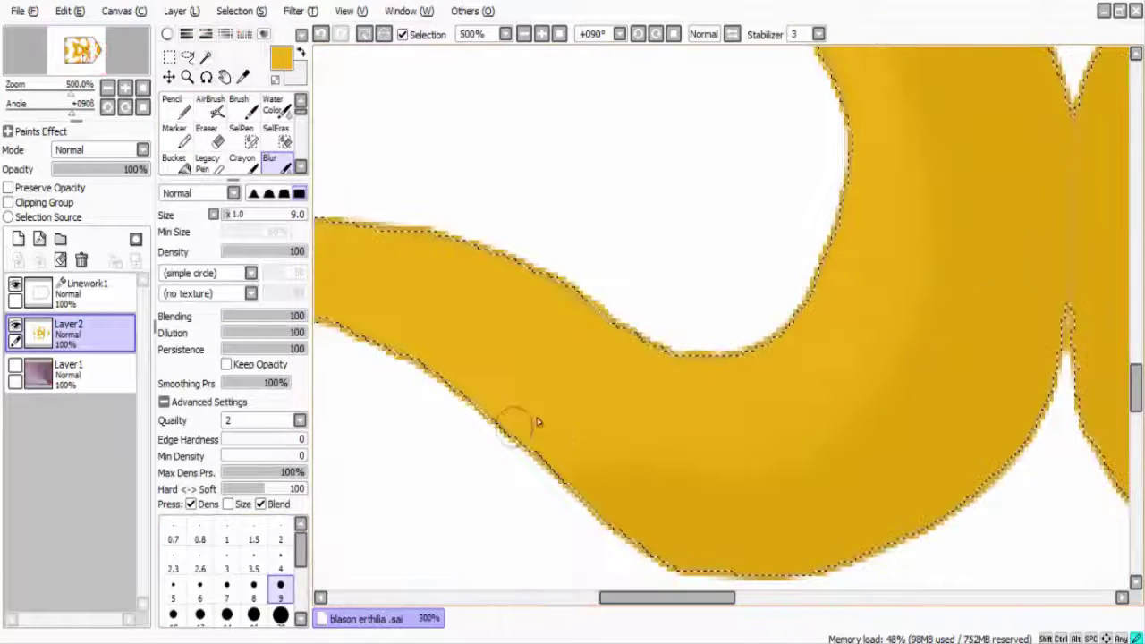
pyautogui.moveTo(537, 422); pyautogui.dragTo(899, 398)
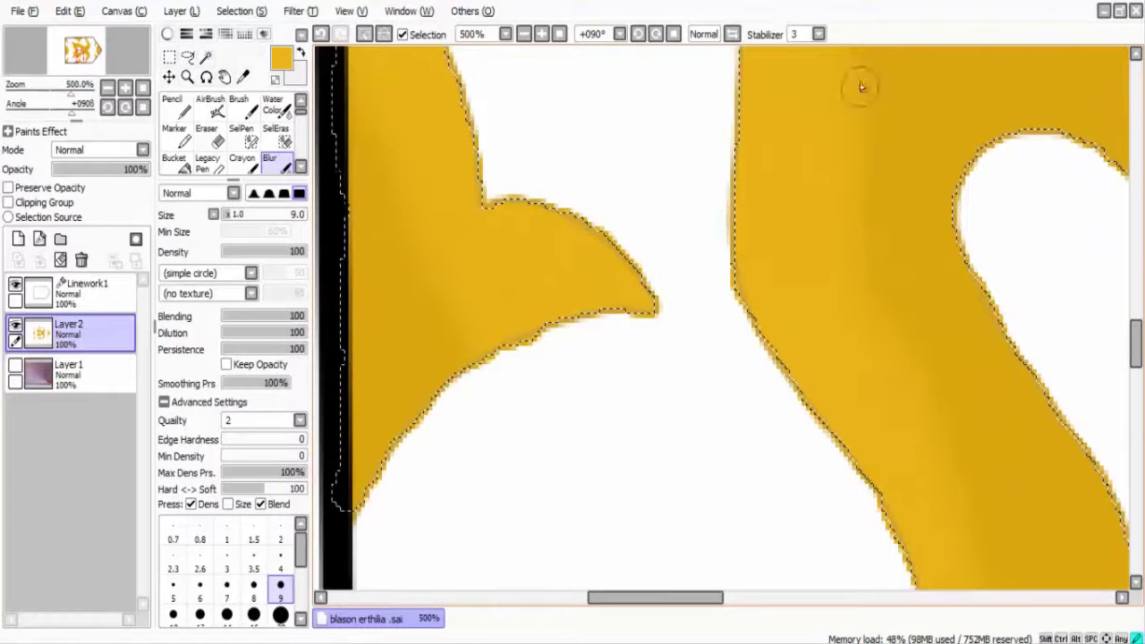
pyautogui.scroll(-1, 735, 363)
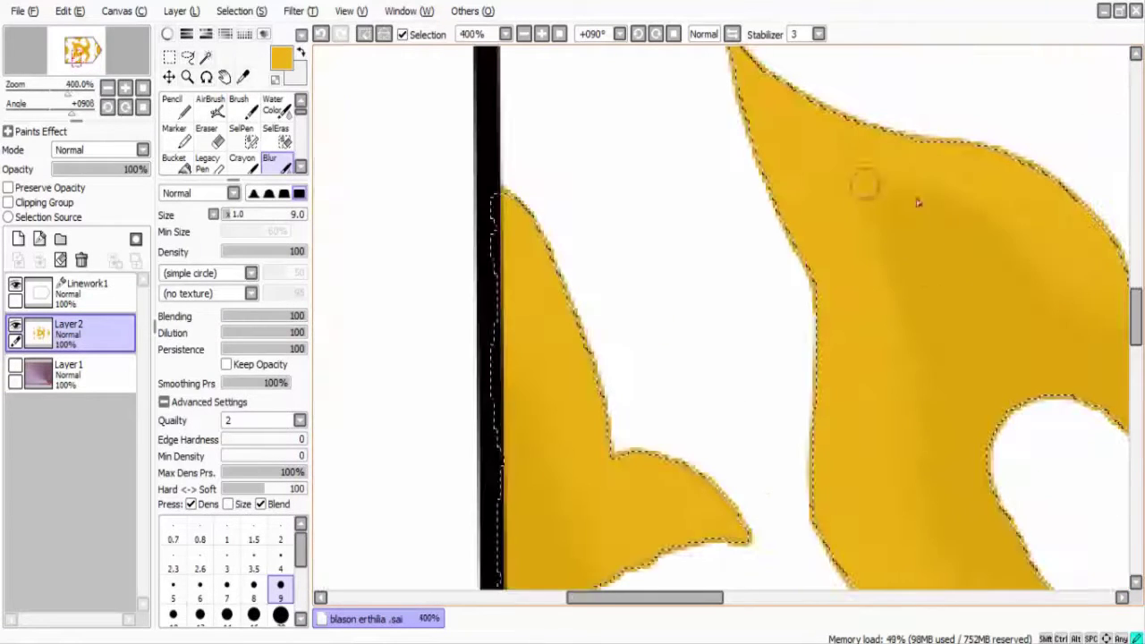
pyautogui.scroll(-1, 882, 203)
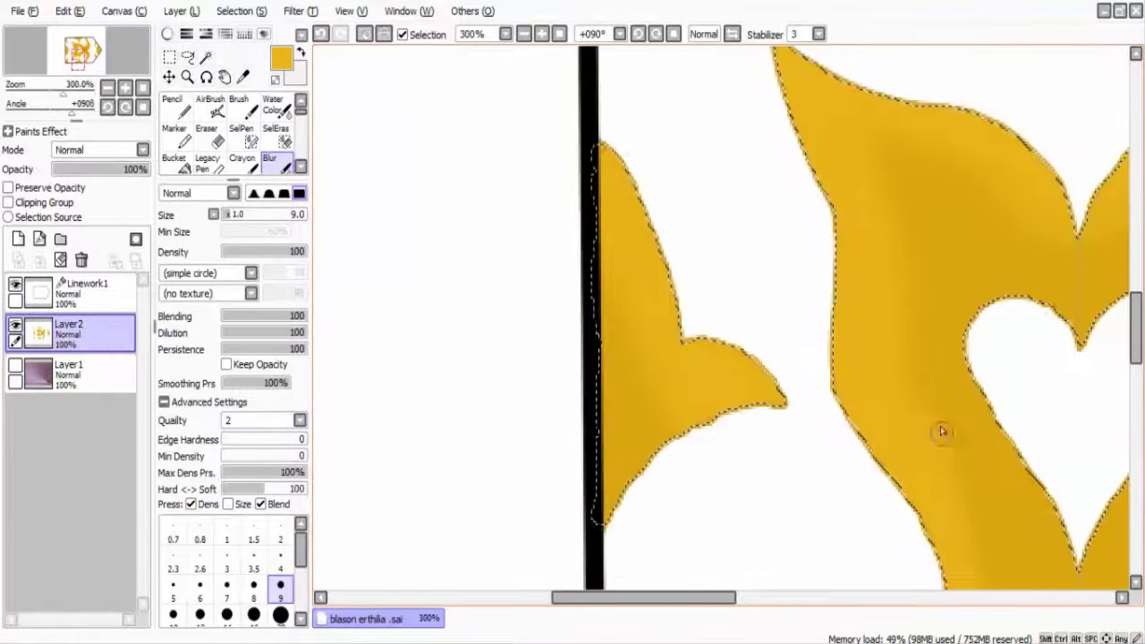
# - Blur the gold shading along the right half of the central motif down to its lower right arm
pyautogui.hscroll(3, 917, 192)
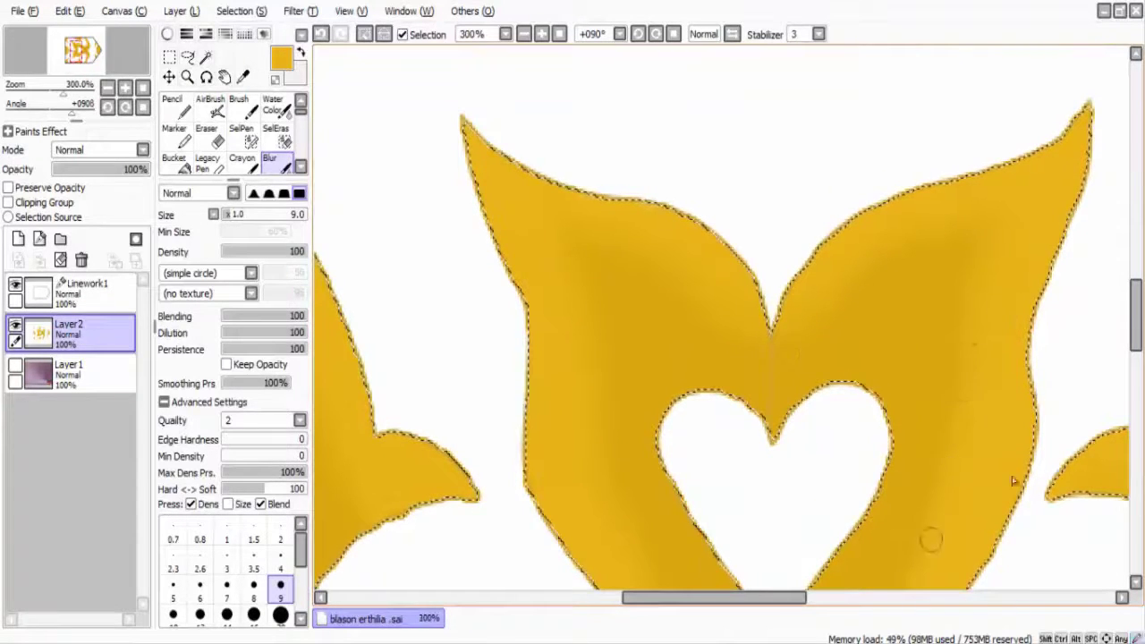
pyautogui.scroll(-5, 874, 383)
pyautogui.scroll(-2, 1134, 398)
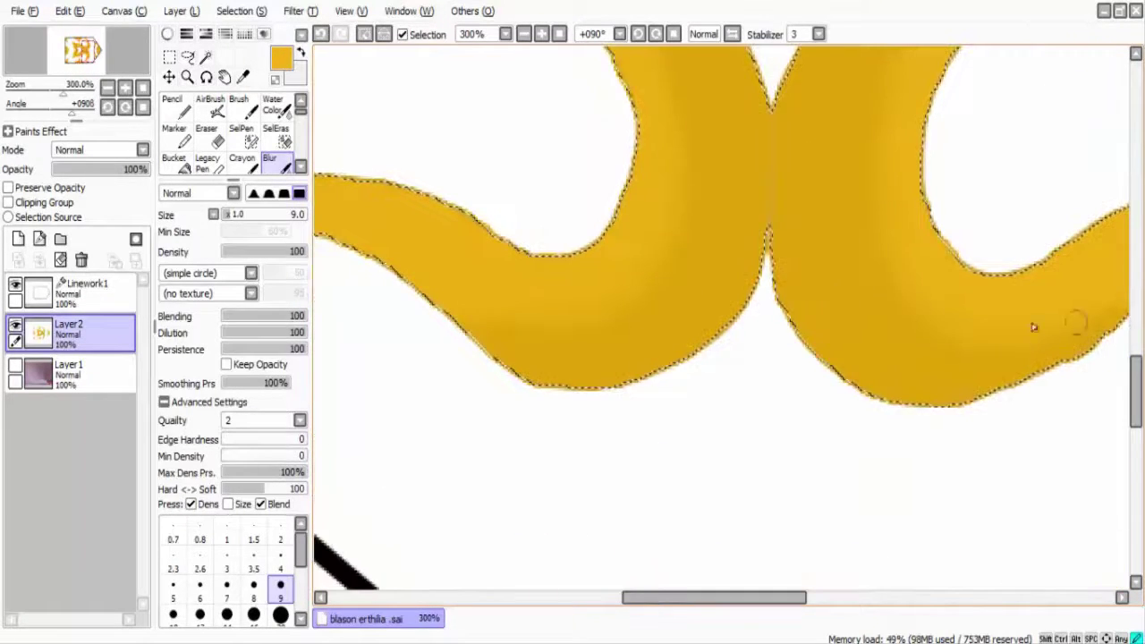
pyautogui.hscroll(4, 799, 599)
# - Blur the gold shading of the right side ornament, the top corner shapes and the top half circle
pyautogui.scroll(3, 921, 309)
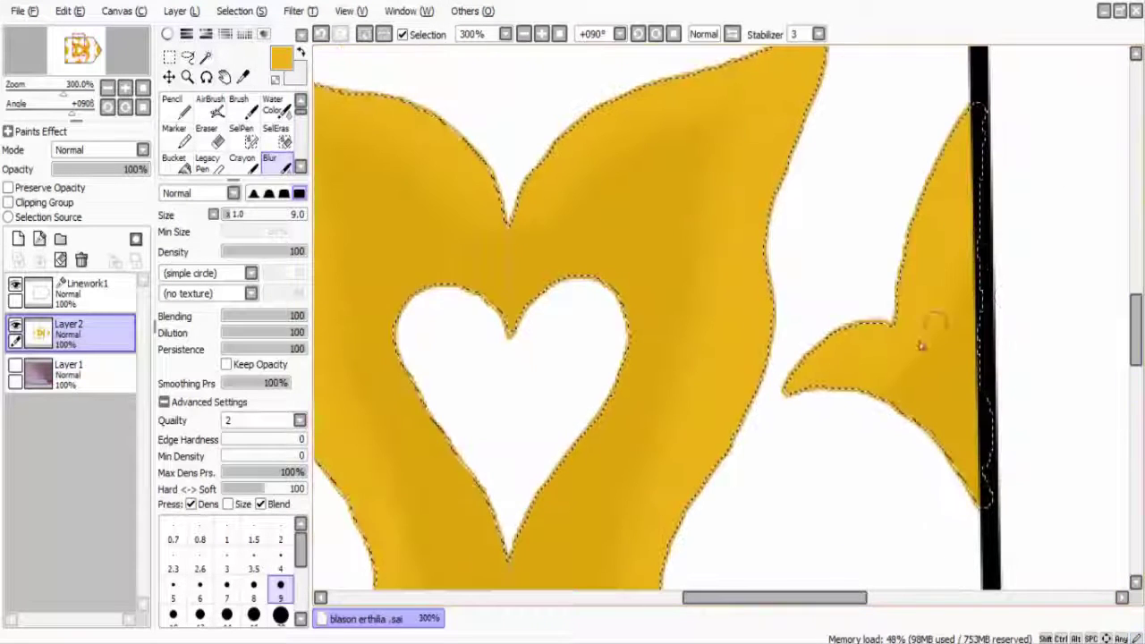
pyautogui.scroll(3, 894, 383)
pyautogui.hscroll(2, 841, 286)
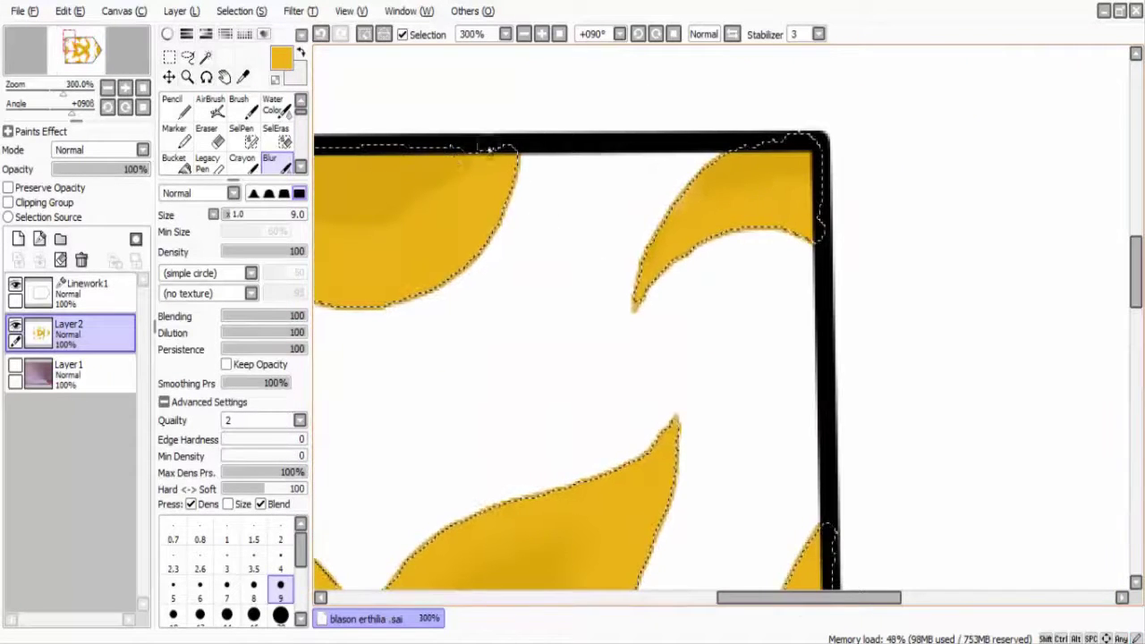
pyautogui.hscroll(-2, 431, 164)
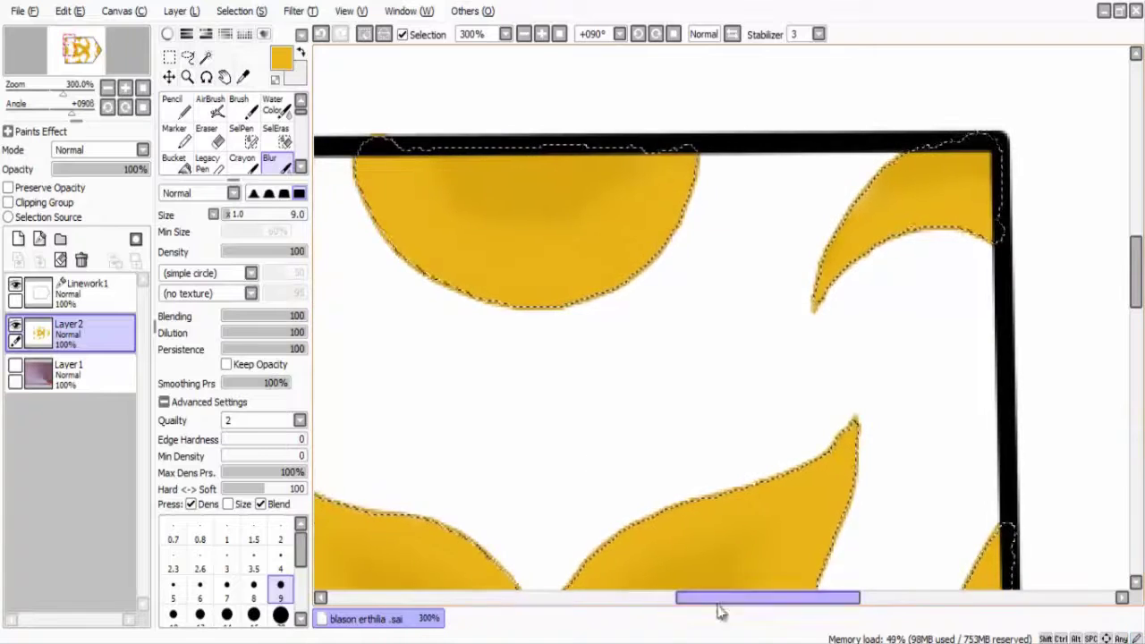
pyautogui.hscroll(-4, 439, 163)
pyautogui.scroll(-2, 404, 380)
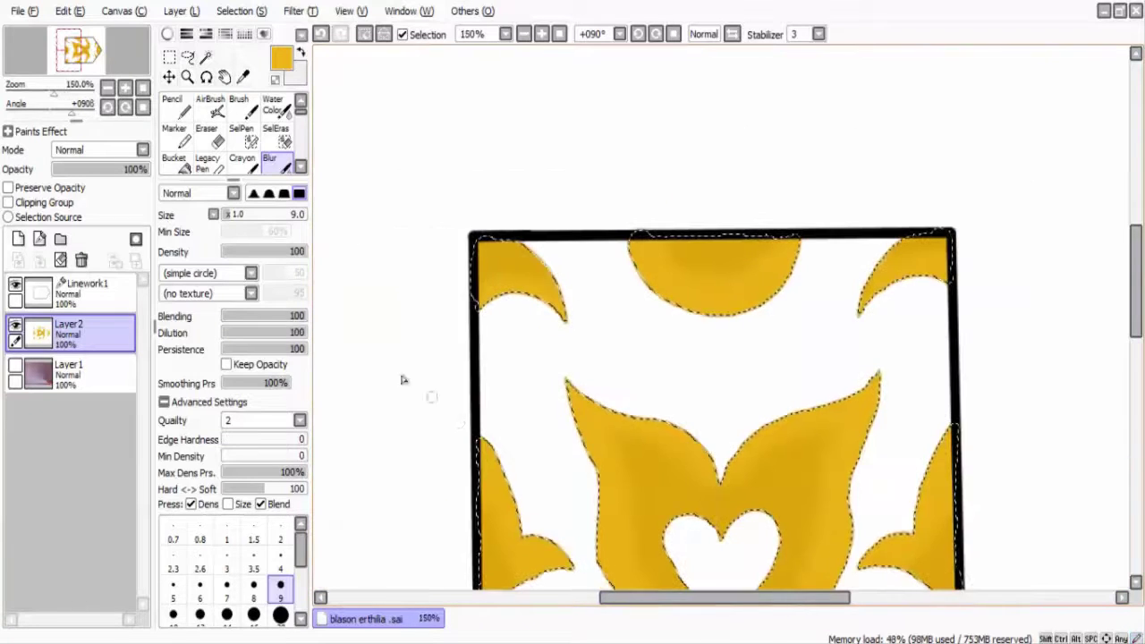
# - Show the colour wheel, choose white and airbrush highlights at size 50 on the motif's upper lobes and the surrounding ornaments
pyautogui.click(167, 33)
pyautogui.click(210, 259)
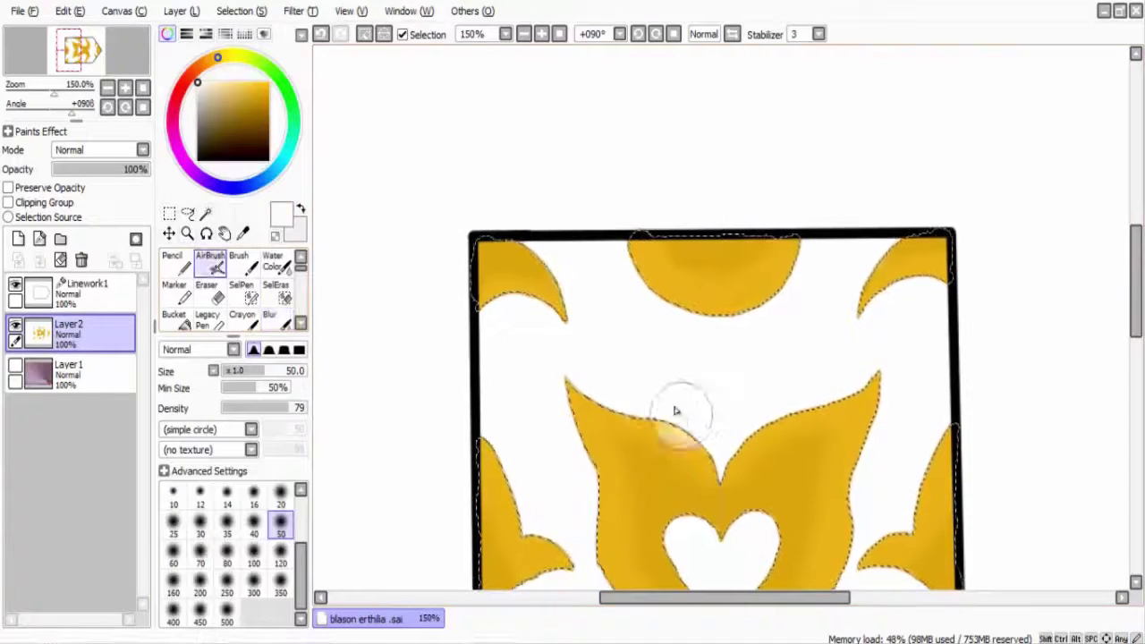
pyautogui.moveTo(781, 373); pyautogui.dragTo(751, 413)
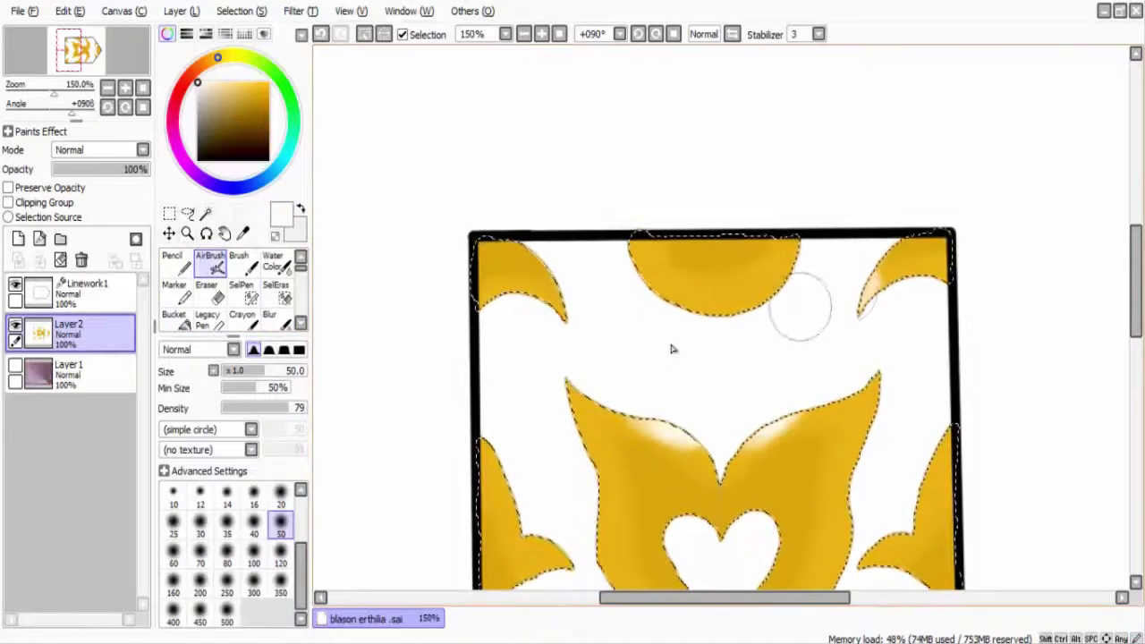
pyautogui.scroll(-1, 713, 313)
pyautogui.scroll(-3, 1050, 317)
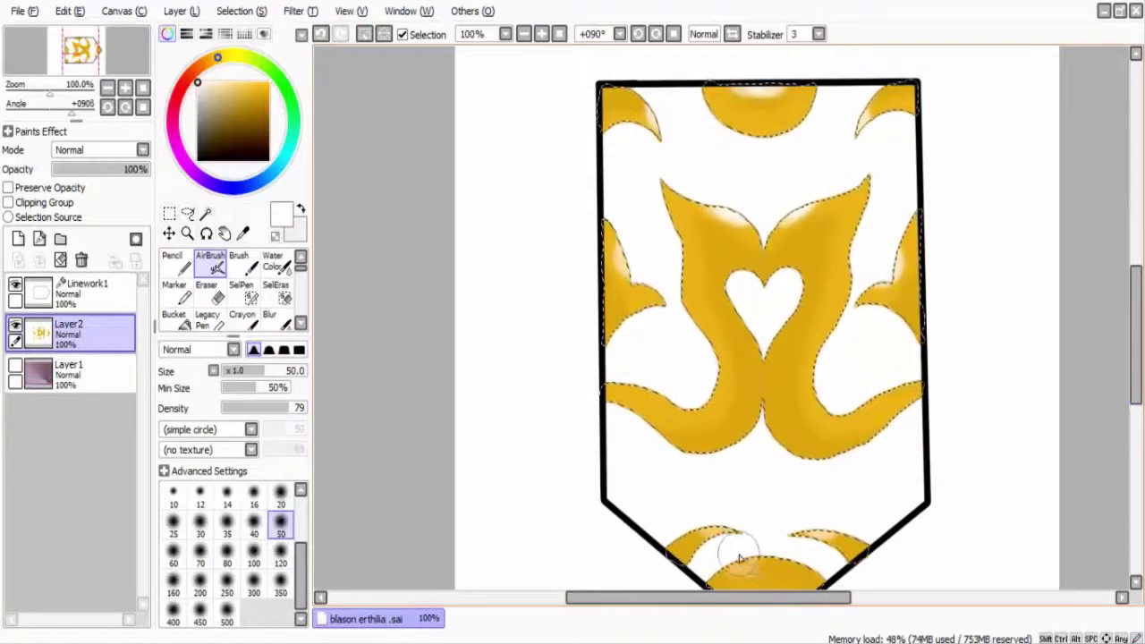
pyautogui.scroll(-1, 760, 566)
# - Blur the white highlights on the motif's upper lobes, the left ornaments and the top half circle at size 9
pyautogui.click(269, 315)
pyautogui.scroll(3, 1036, 235)
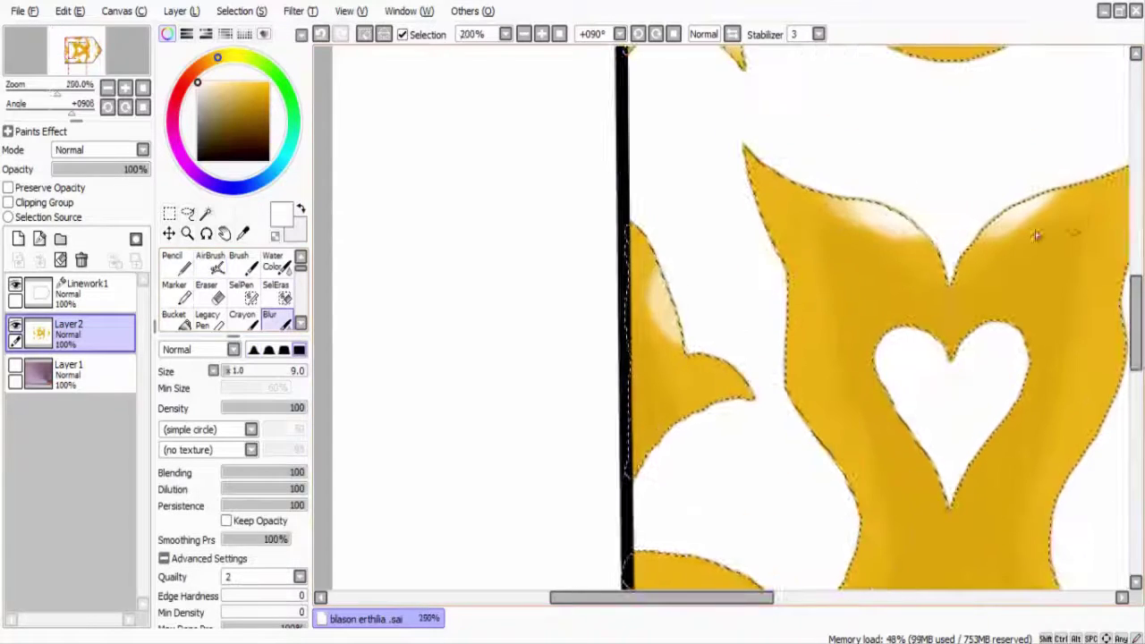
pyautogui.scroll(-1, 800, 224)
pyautogui.scroll(2, 821, 268)
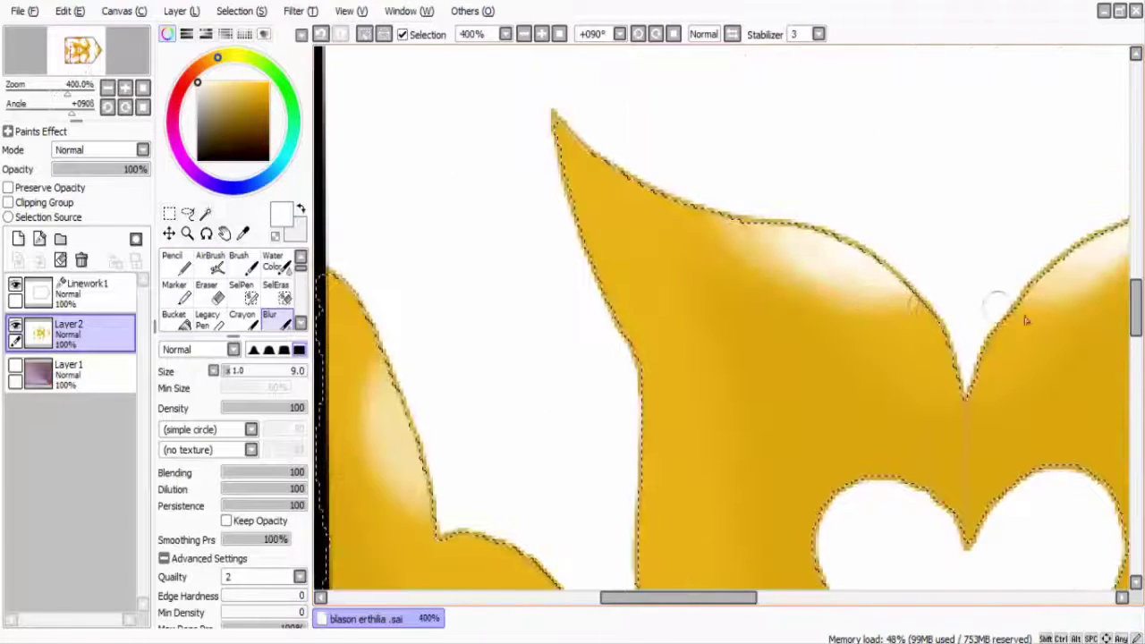
pyautogui.scroll(-2, 1026, 320)
pyautogui.scroll(2, 851, 315)
pyautogui.scroll(3, 706, 119)
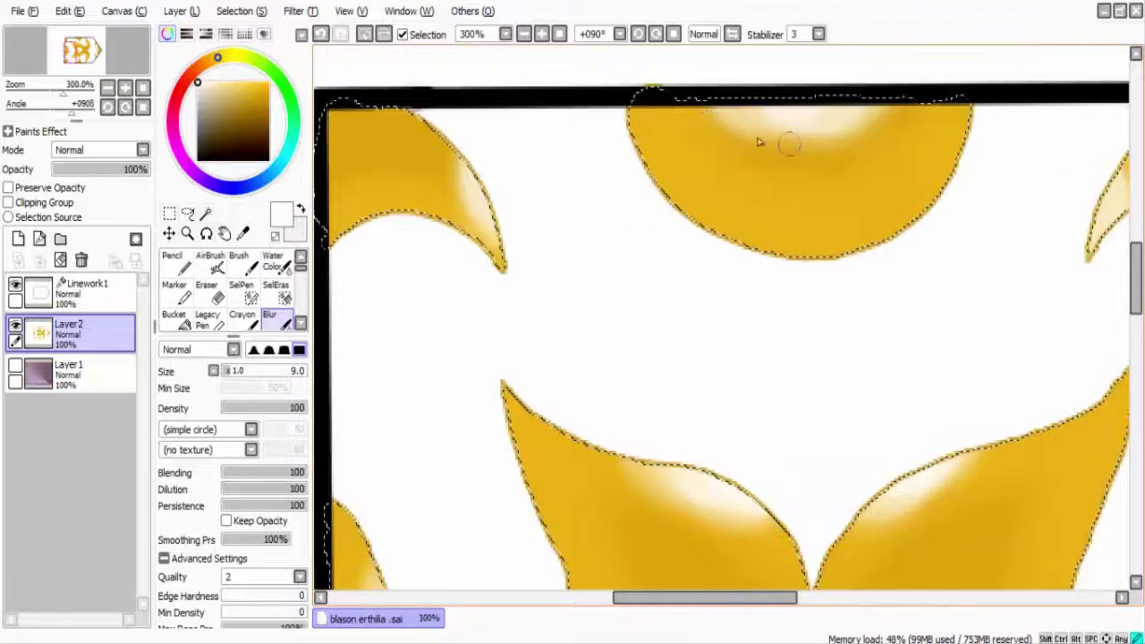
# - Blur the white highlights on the right ornaments and the shapes at the banner's tip
pyautogui.moveTo(735, 599); pyautogui.dragTo(1059, 600)
pyautogui.scroll(-2, 861, 256)
pyautogui.scroll(2, 971, 281)
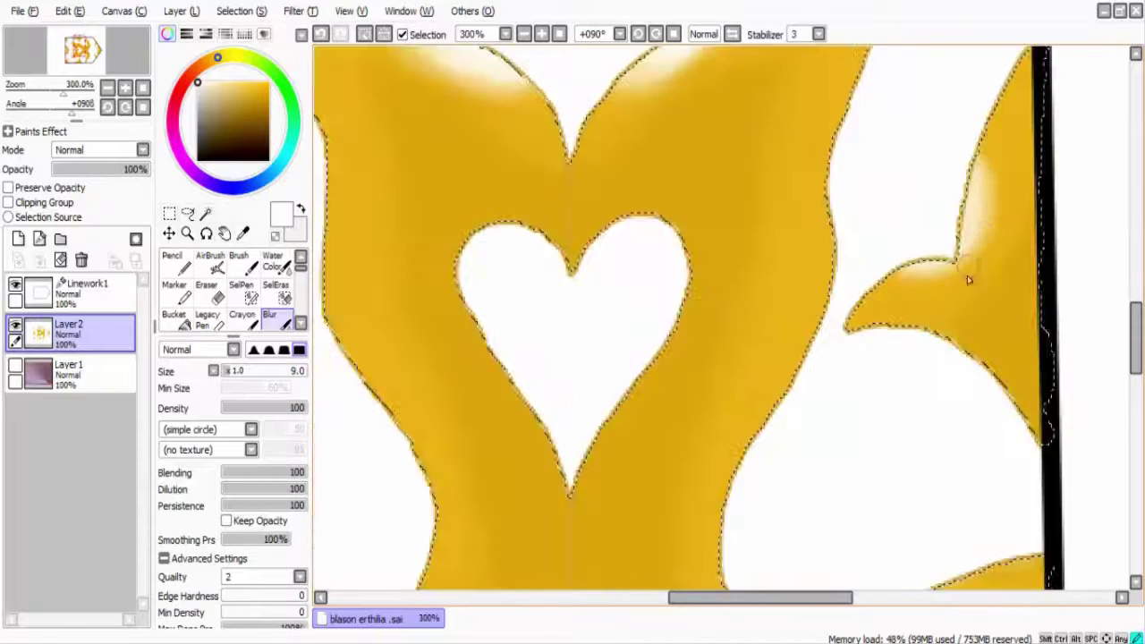
pyautogui.moveTo(1135, 295); pyautogui.dragTo(1072, 450)
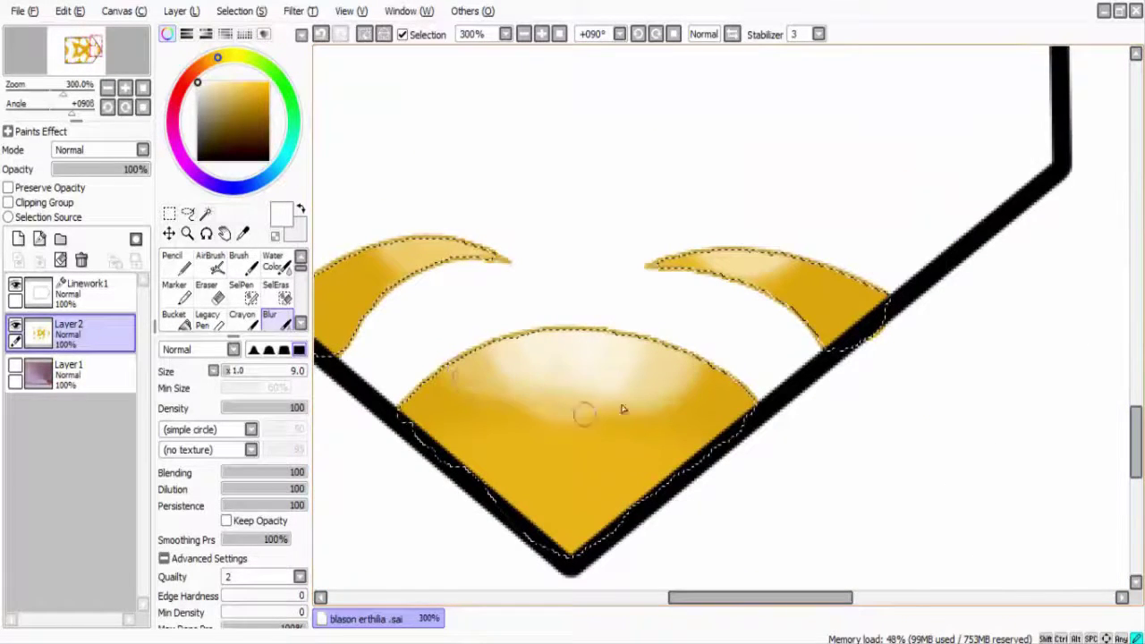
# - Airbrush white highlights at size 50 on the upper edges of the motif's two lower arms and blur them
pyautogui.scroll(-5, 393, 246)
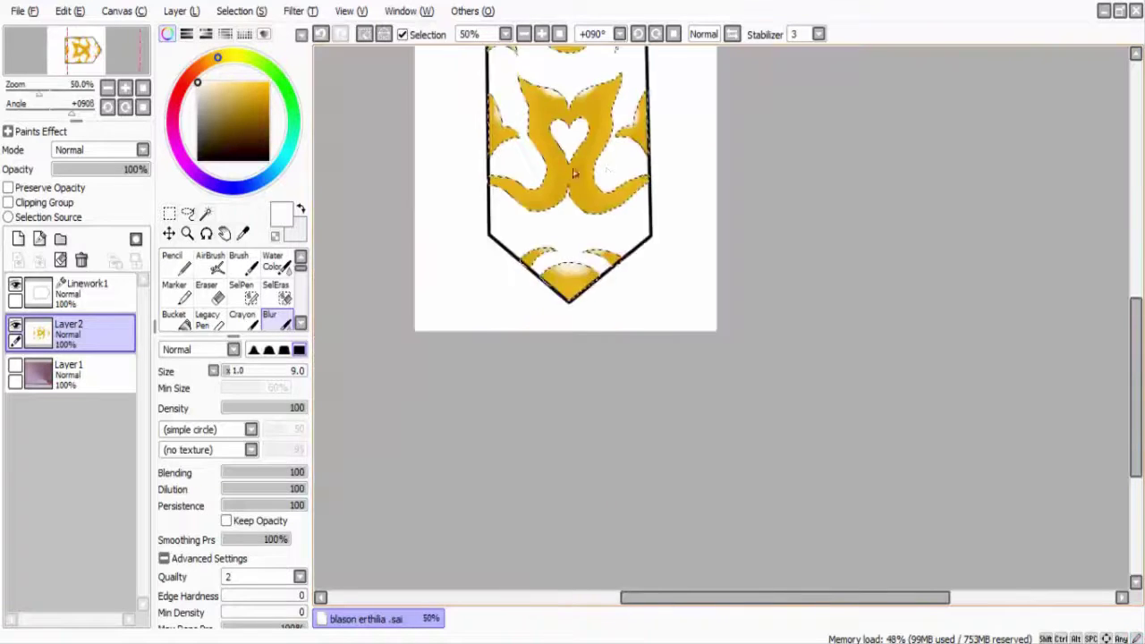
pyautogui.scroll(2, 432, 194)
pyautogui.press('v')
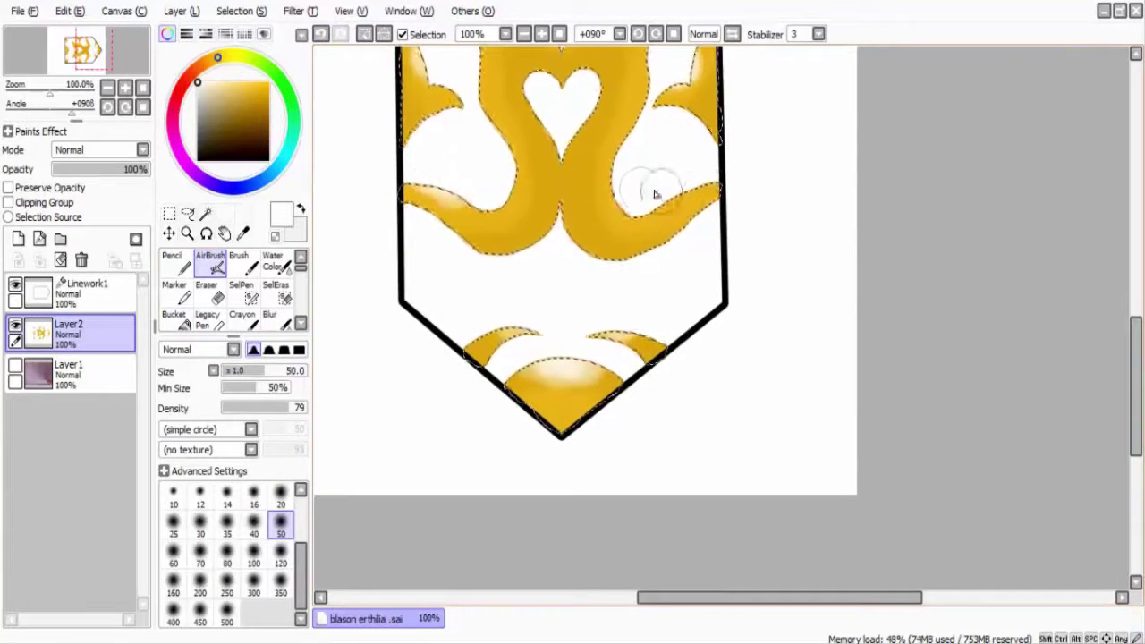
pyautogui.scroll(4, 465, 247)
pyautogui.press('b')
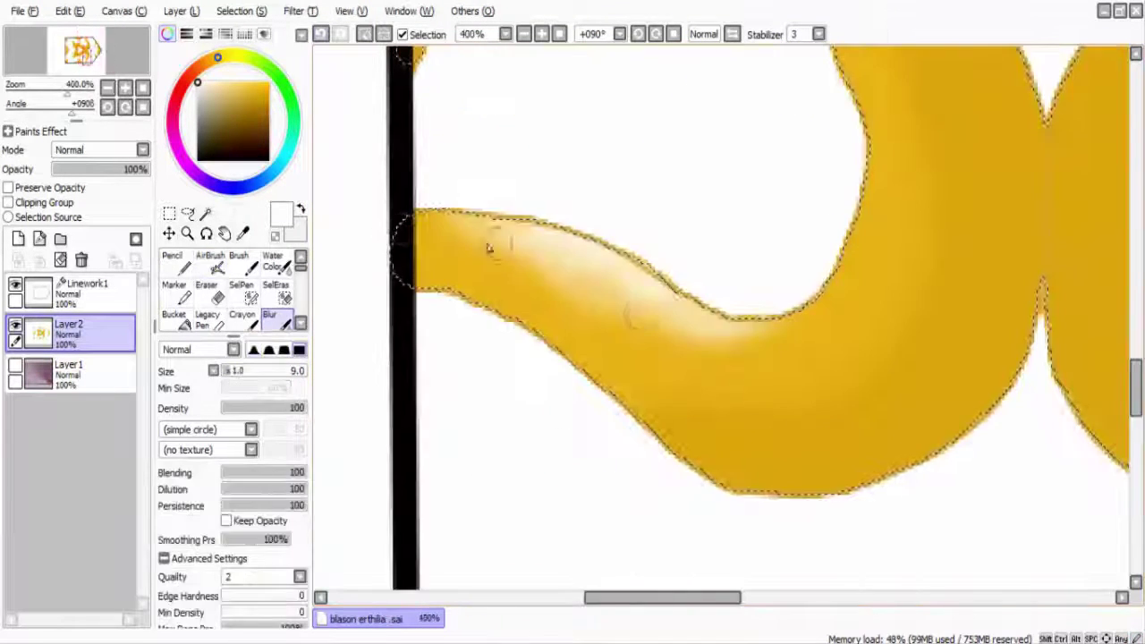
pyautogui.hscroll(5, 1131, 378)
pyautogui.scroll(-4, 767, 306)
pyautogui.scroll(2, 715, 322)
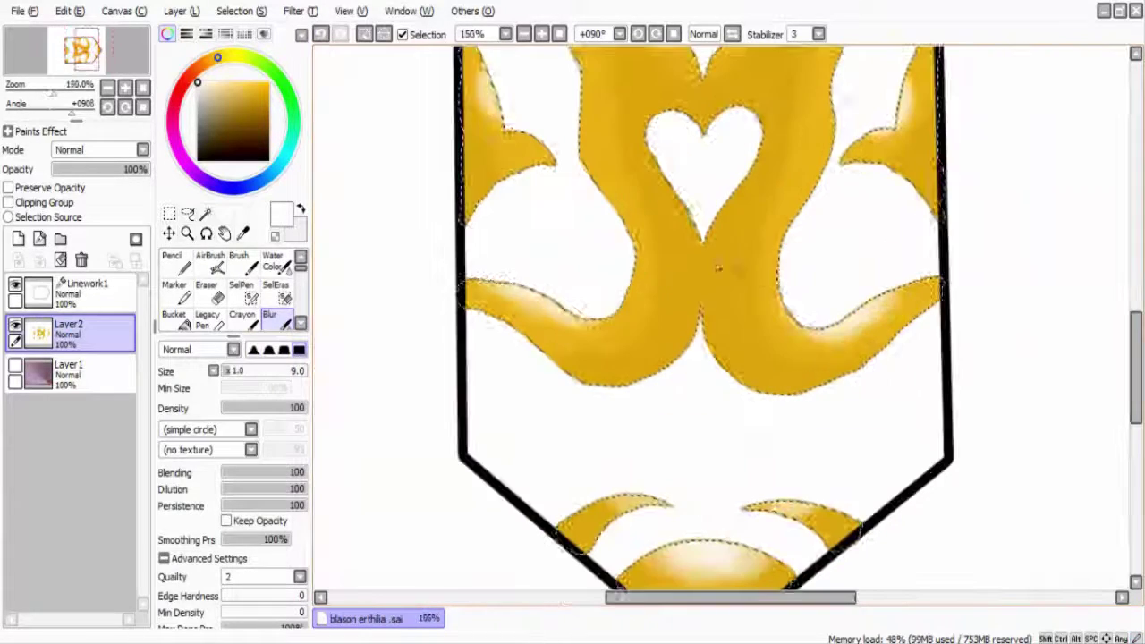
# - Airbrush white highlights on the gold along the heart's lower edges and blur them at size 9
pyautogui.click(211, 264)
pyautogui.moveTo(694, 193)
pyautogui.mouseDown()
pyautogui.moveTo(703, 204)
pyautogui.moveTo(724, 184)
pyautogui.moveTo(688, 224)
pyautogui.mouseUp()
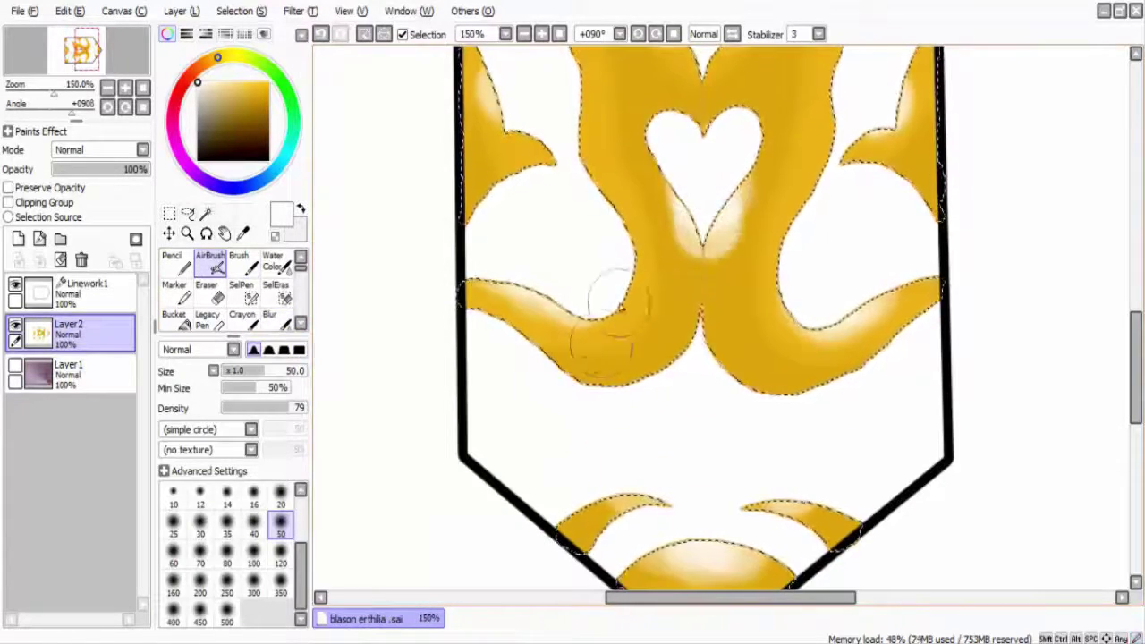
pyautogui.scroll(1, 537, 357)
pyautogui.press('b')
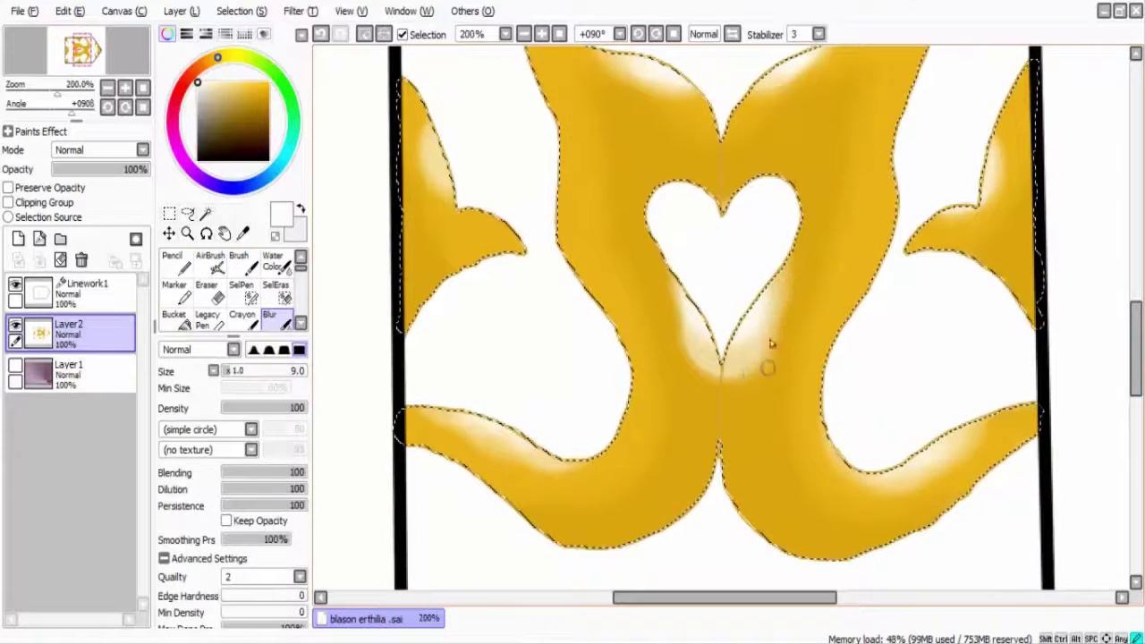
pyautogui.moveTo(734, 426); pyautogui.dragTo(677, 329)
pyautogui.scroll(-2, 739, 363)
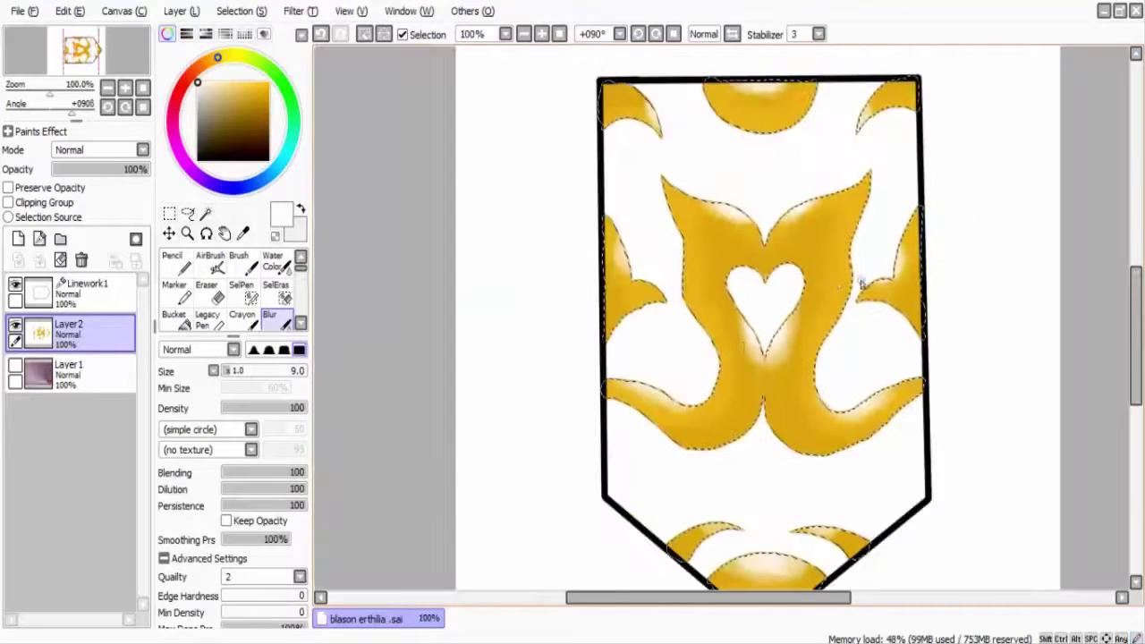
pyautogui.scroll(2, 707, 336)
pyautogui.scroll(-2, 774, 361)
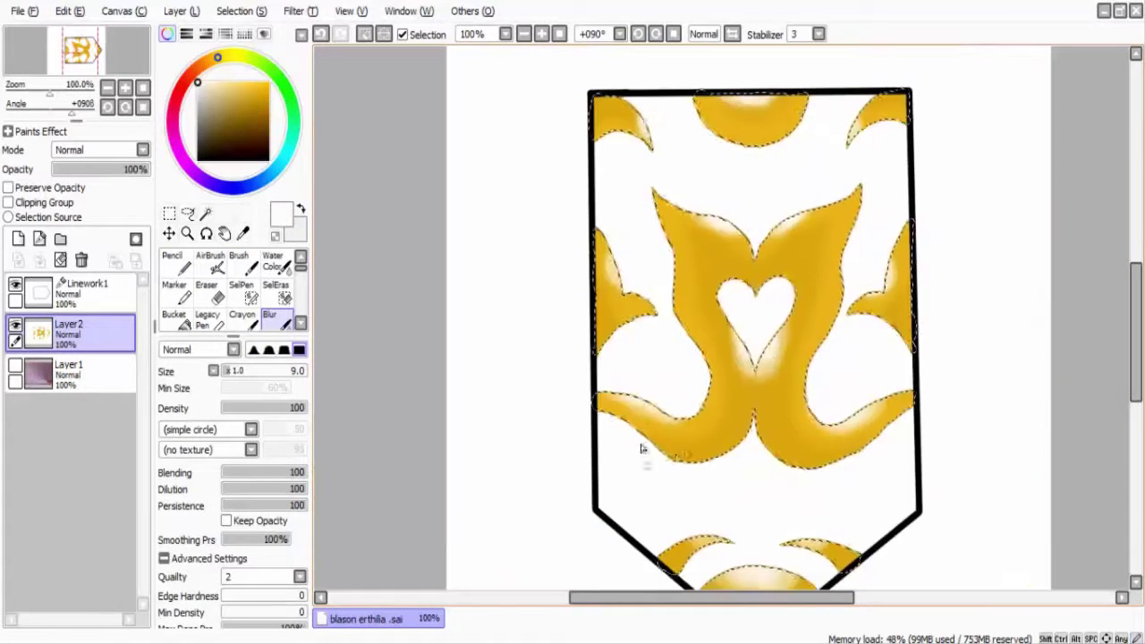
# - Clear the selection and recolour the ornament outlines on Linework1 black
pyautogui.click(276, 291)
pyautogui.hotkey('ctrl', 'd')
pyautogui.click(98, 294)
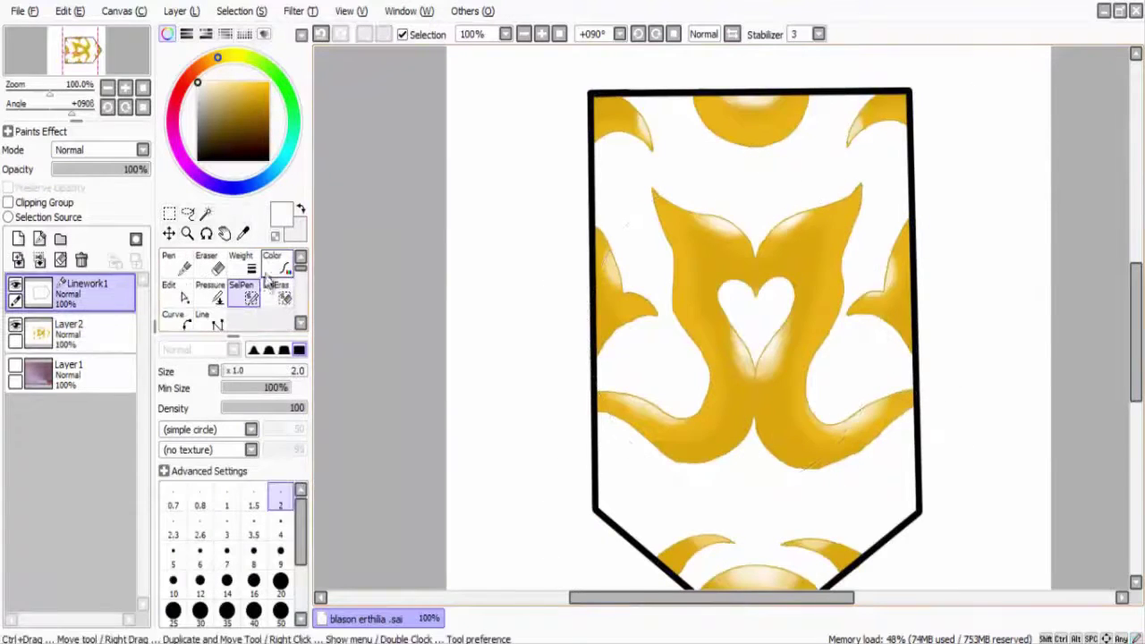
pyautogui.scroll(2, 322, 231)
pyautogui.scroll(-1, 955, 345)
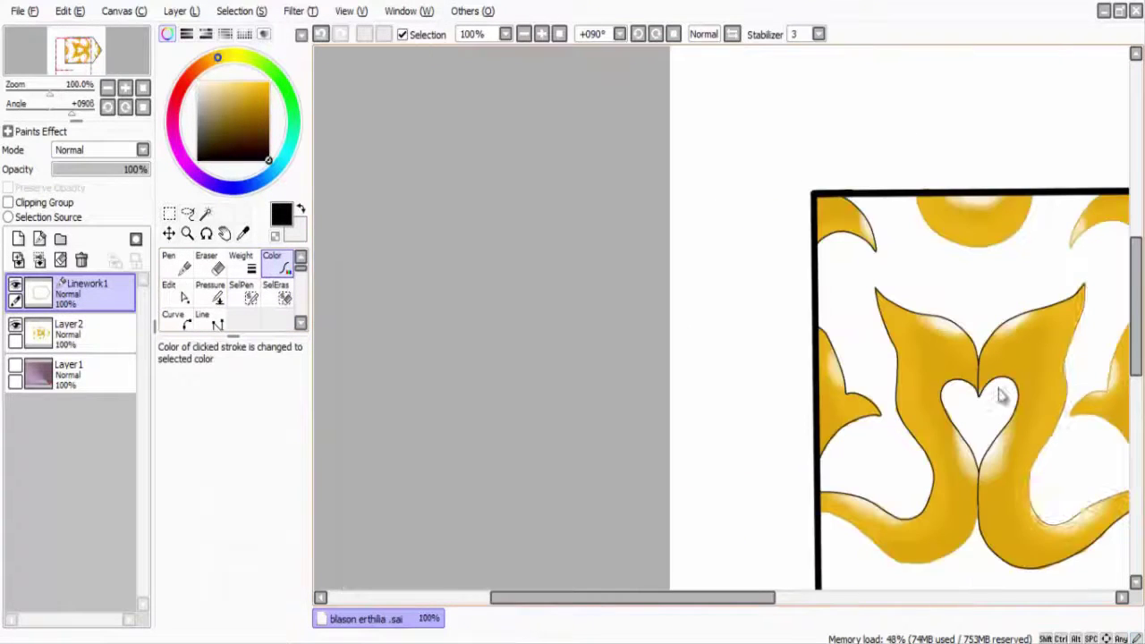
pyautogui.hscroll(3, 979, 253)
pyautogui.scroll(-3, 928, 391)
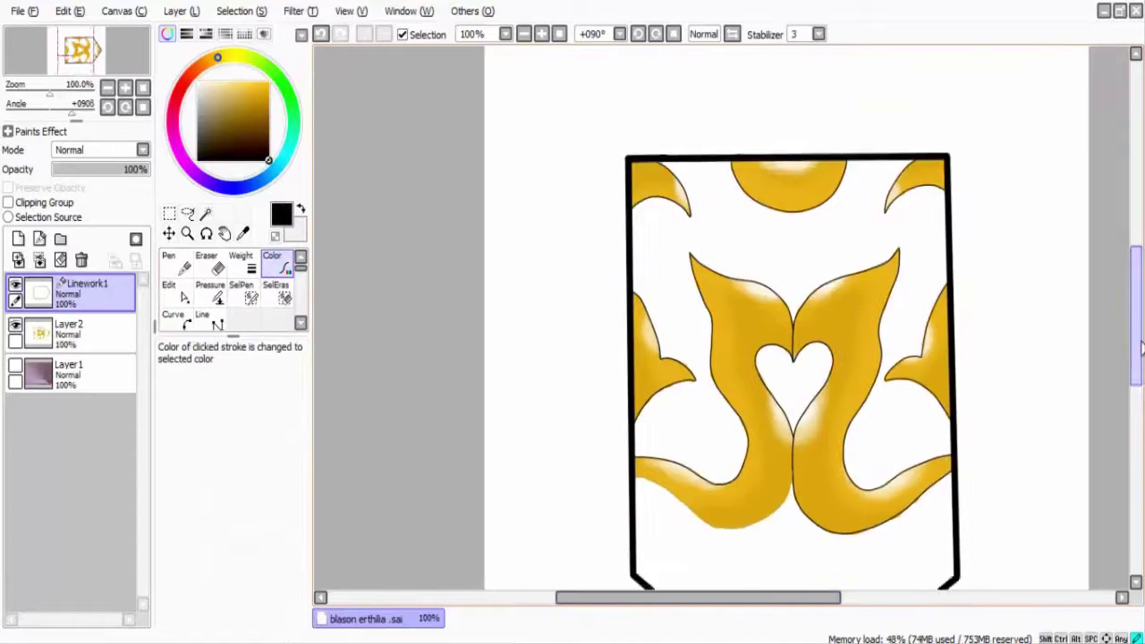
pyautogui.scroll(-2, 726, 483)
pyautogui.scroll(1, 766, 501)
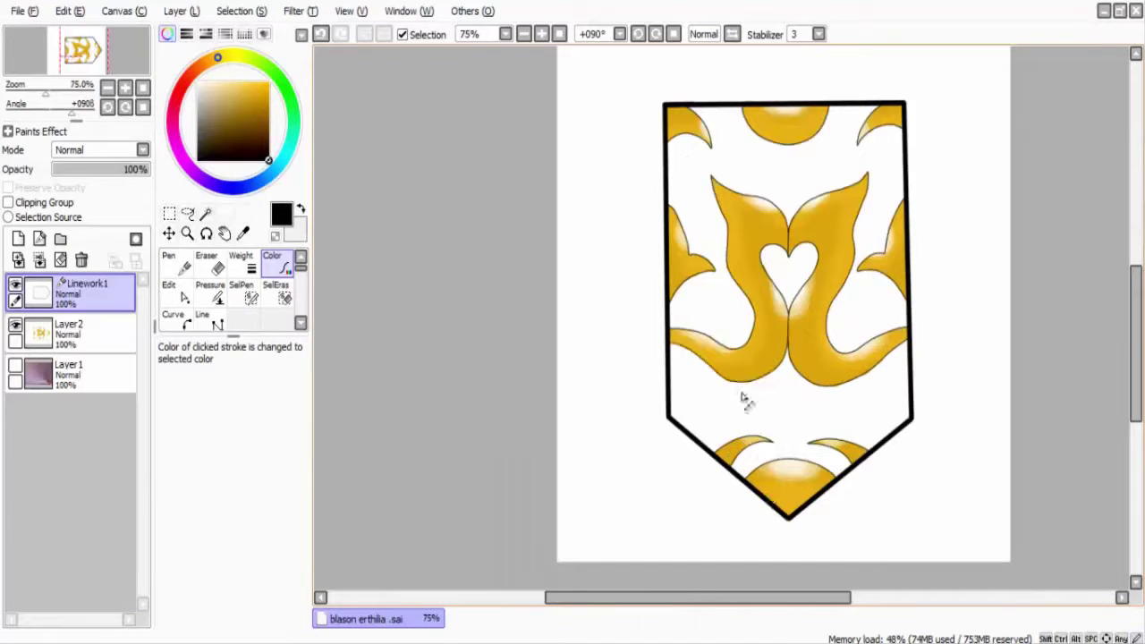
# - Set the stroke weight of the ornament outlines on Linework1 to 0.7
pyautogui.click(240, 262)
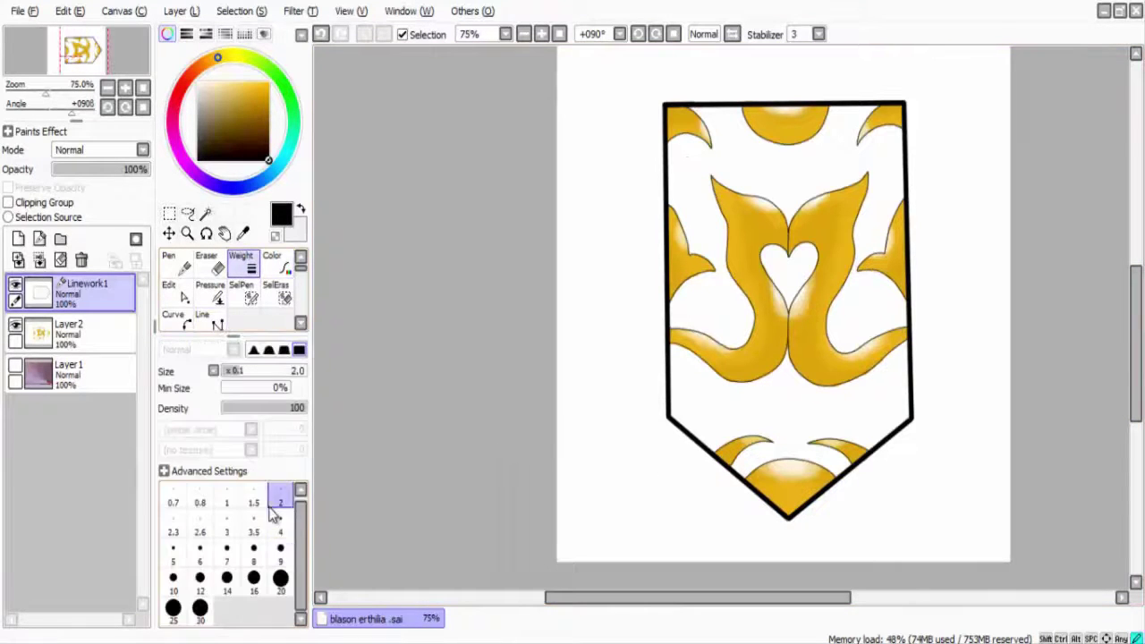
pyautogui.click(173, 505)
pyautogui.scroll(2, 774, 71)
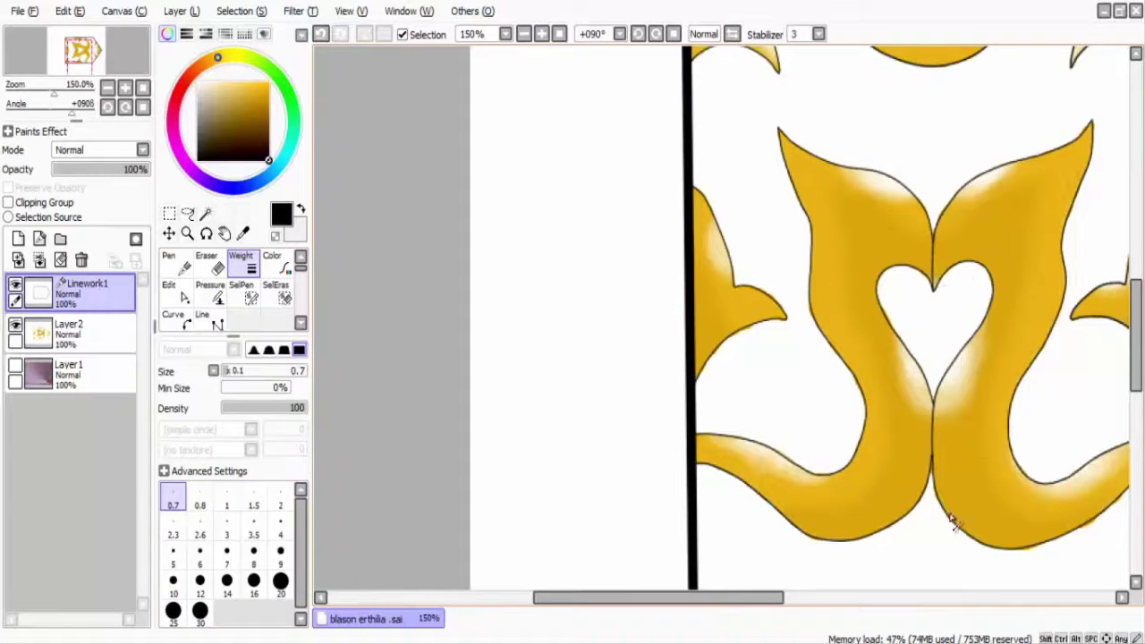
pyautogui.click(800, 598)
pyautogui.scroll(1, 623, 202)
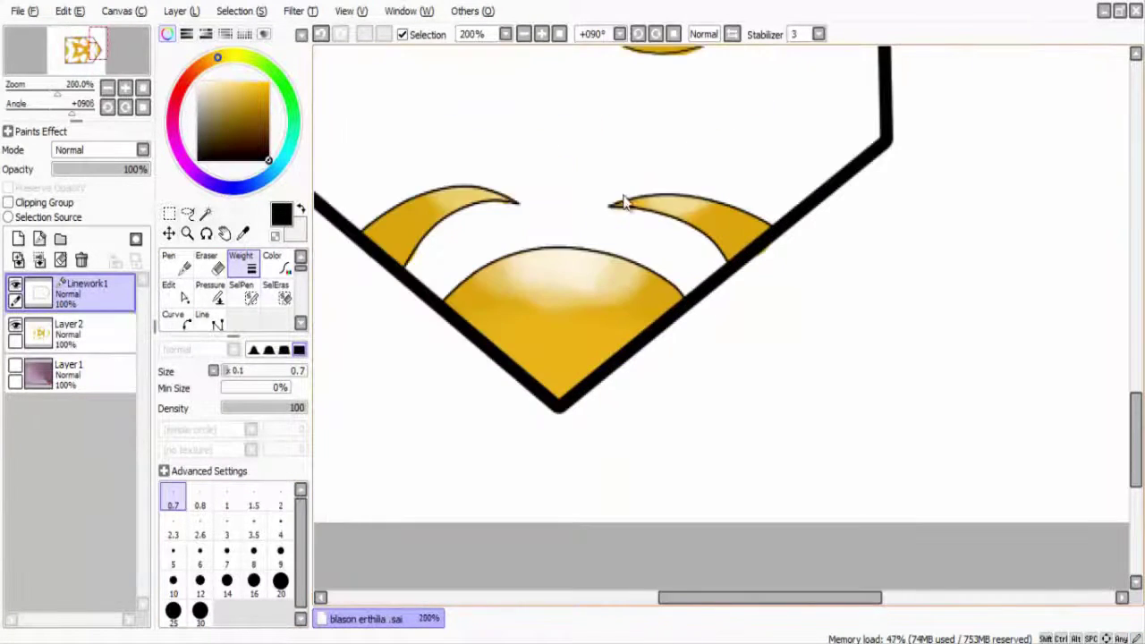
pyautogui.scroll(-2, 608, 259)
pyautogui.scroll(2, 984, 340)
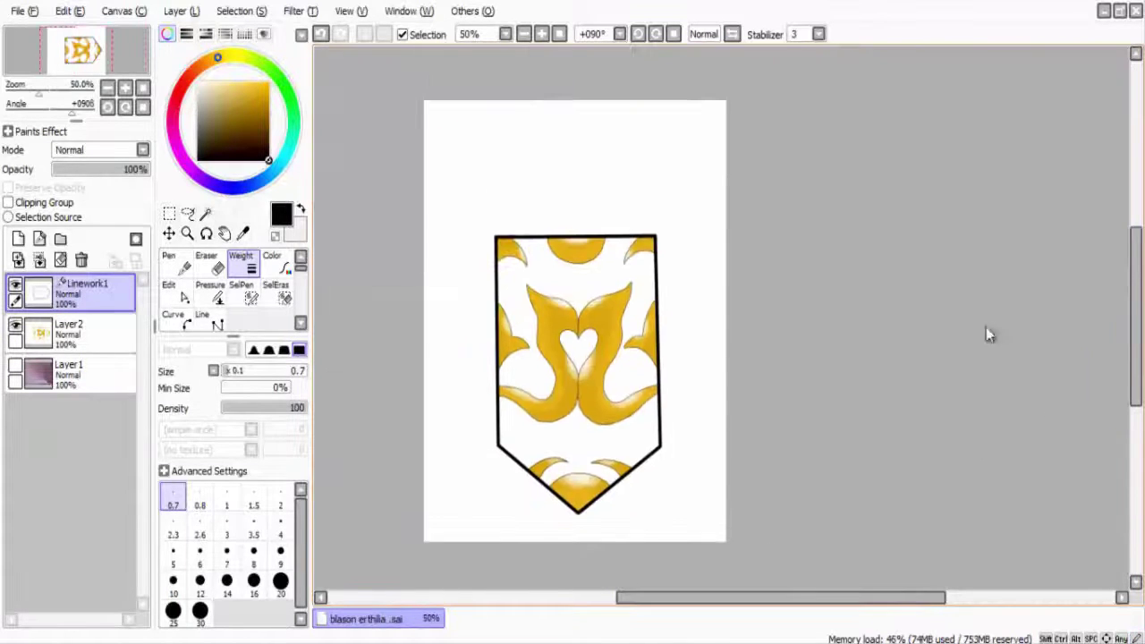
# - Paint a selection at size 20 on the background along the left edge of the top half circle
pyautogui.scroll(8, 648, 425)
pyautogui.press('s')
pyautogui.moveTo(787, 179); pyautogui.dragTo(840, 206)
pyautogui.moveTo(882, 243)
pyautogui.mouseDown()
pyautogui.moveTo(958, 312)
pyautogui.moveTo(998, 308)
pyautogui.mouseUp()
pyautogui.scroll(-3, 664, 161)
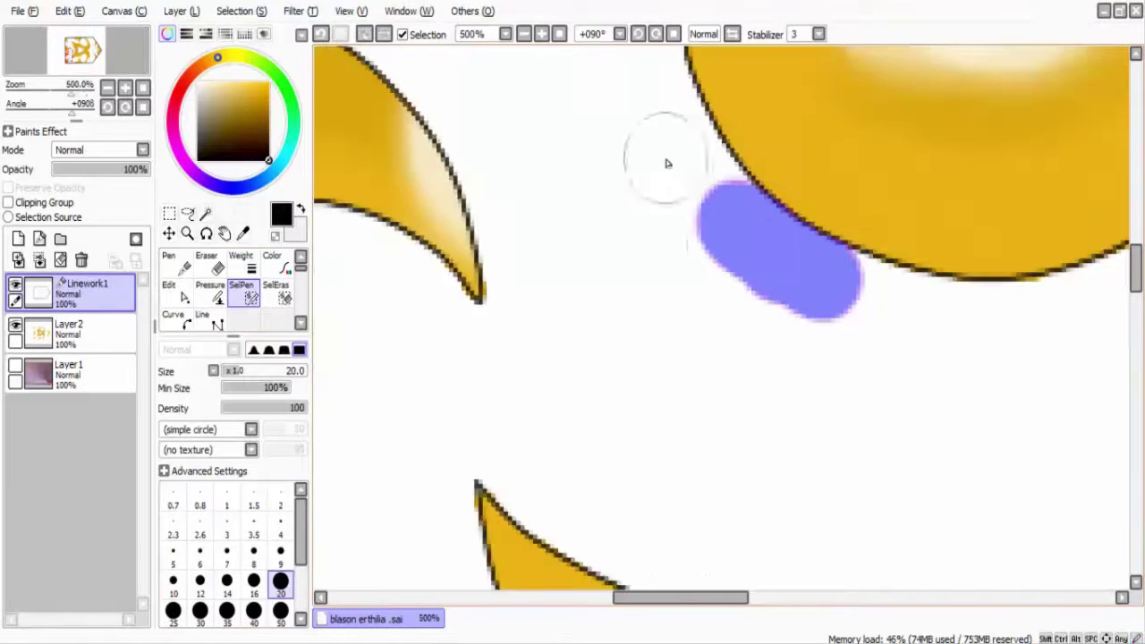
pyautogui.scroll(2, 721, 208)
pyautogui.moveTo(721, 208); pyautogui.dragTo(774, 286)
pyautogui.scroll(-2, 653, 169)
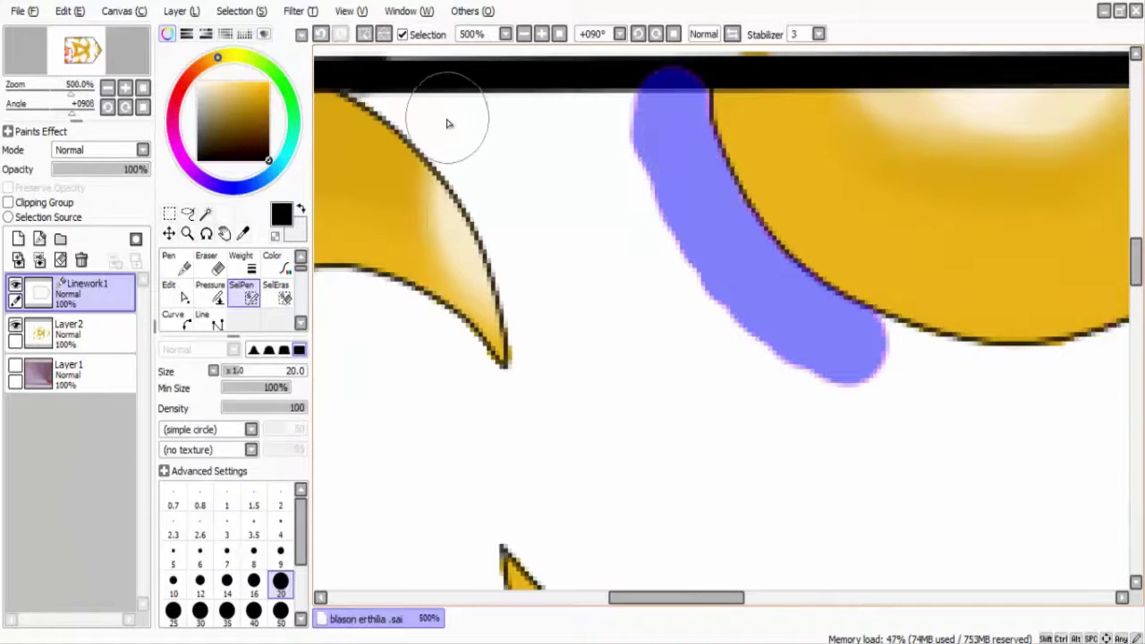
# - Extend the painted selection across the background between the top half circle and the left corner ornament
pyautogui.scroll(4, 435, 109)
pyautogui.moveTo(439, 116)
pyautogui.mouseDown()
pyautogui.moveTo(513, 165)
pyautogui.moveTo(539, 220)
pyautogui.moveTo(595, 275)
pyautogui.moveTo(625, 351)
pyautogui.moveTo(688, 442)
pyautogui.mouseUp()
pyautogui.scroll(-2, 688, 442)
pyautogui.moveTo(766, 411); pyautogui.dragTo(921, 294)
# - Select the narrow gap beside the left corner ornament at size 4 and the background beneath that ornament at size 20
pyautogui.click(280, 533)
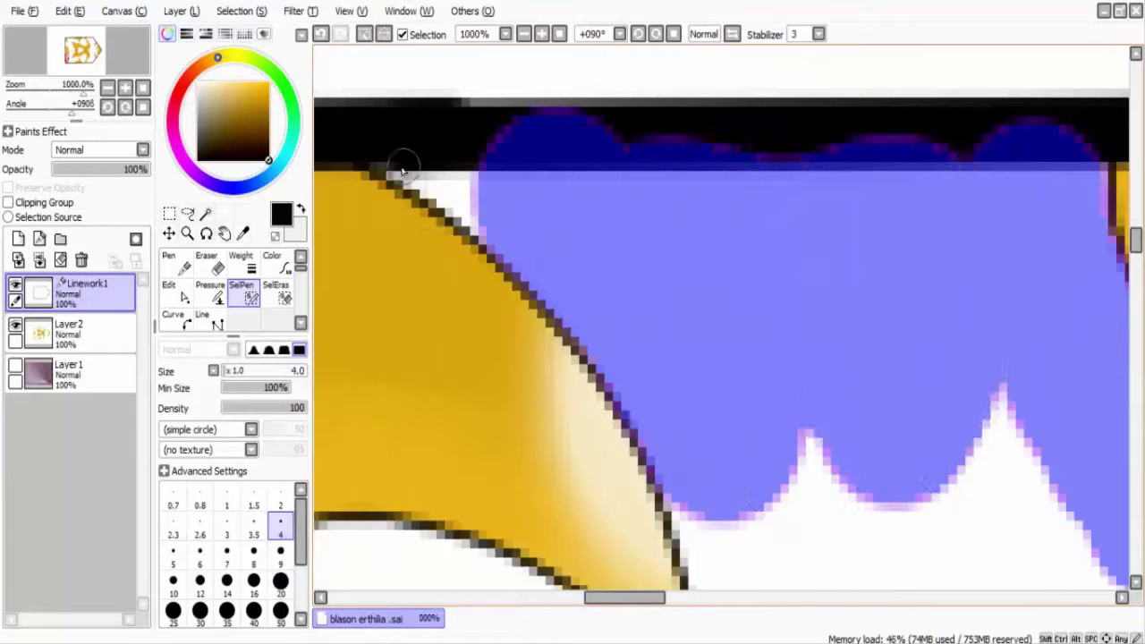
pyautogui.scroll(-3, 327, 542)
pyautogui.click(280, 580)
pyautogui.moveTo(487, 367)
pyautogui.mouseDown()
pyautogui.moveTo(506, 402)
pyautogui.moveTo(580, 339)
pyautogui.moveTo(762, 330)
pyautogui.moveTo(886, 416)
pyautogui.moveTo(925, 462)
pyautogui.moveTo(1050, 509)
pyautogui.moveTo(1095, 414)
pyautogui.moveTo(1060, 199)
pyautogui.moveTo(1085, 421)
pyautogui.mouseUp()
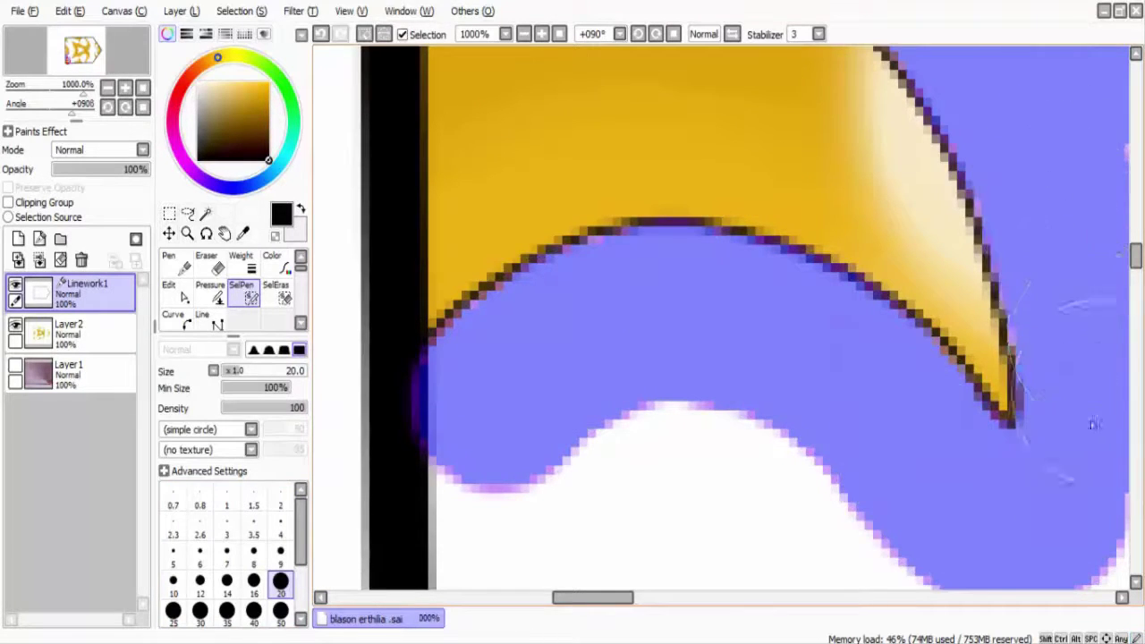
pyautogui.scroll(-2, 1086, 421)
pyautogui.moveTo(611, 597); pyautogui.dragTo(677, 598)
pyautogui.moveTo(665, 482); pyautogui.dragTo(841, 537)
pyautogui.moveTo(751, 597); pyautogui.dragTo(736, 597)
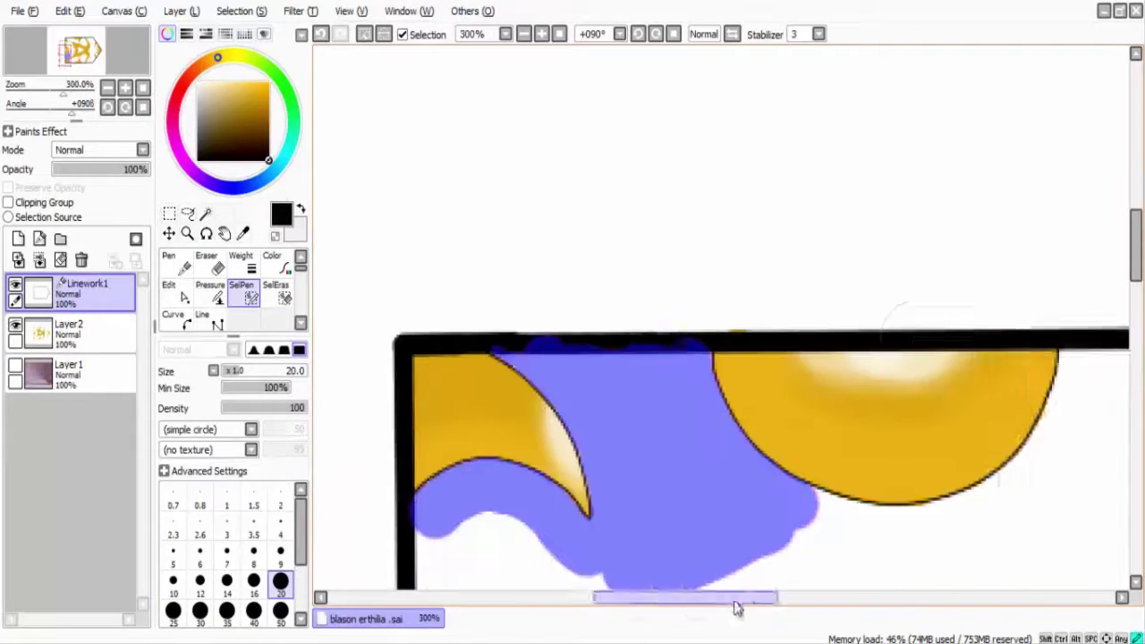
# - Paint the selection at size 20 along the right and lower edges of the top half circle
pyautogui.scroll(2, 736, 598)
pyautogui.click(1003, 134)
pyautogui.moveTo(1002, 134)
pyautogui.mouseDown()
pyautogui.moveTo(966, 266)
pyautogui.moveTo(912, 358)
pyautogui.mouseUp()
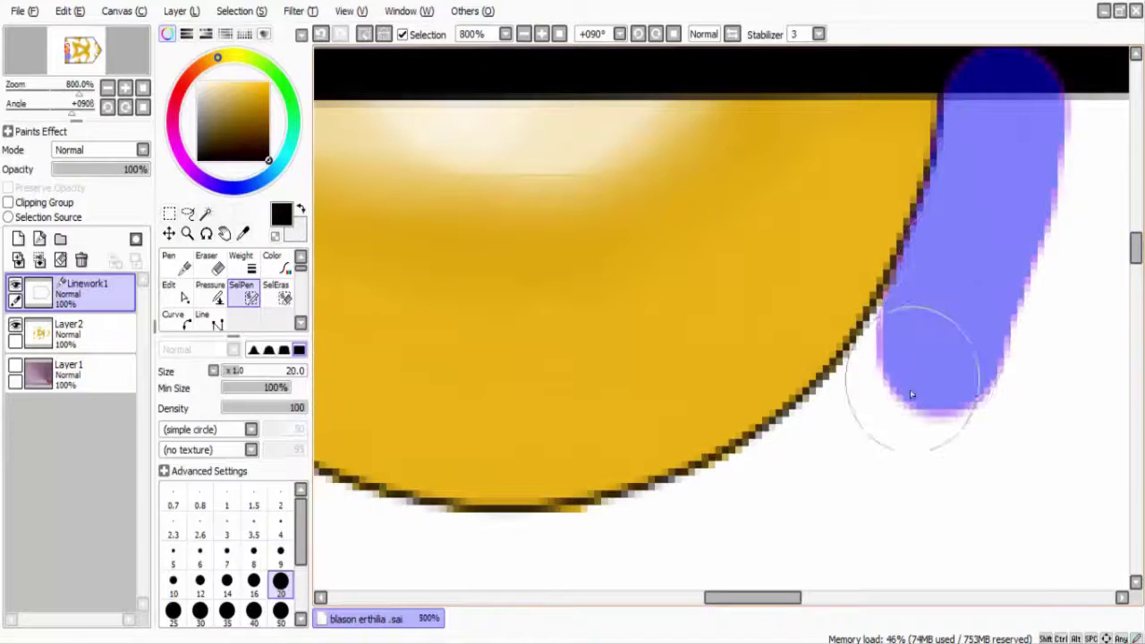
pyautogui.scroll(2, 913, 358)
pyautogui.moveTo(813, 486); pyautogui.dragTo(912, 344)
pyautogui.scroll(-2, 759, 532)
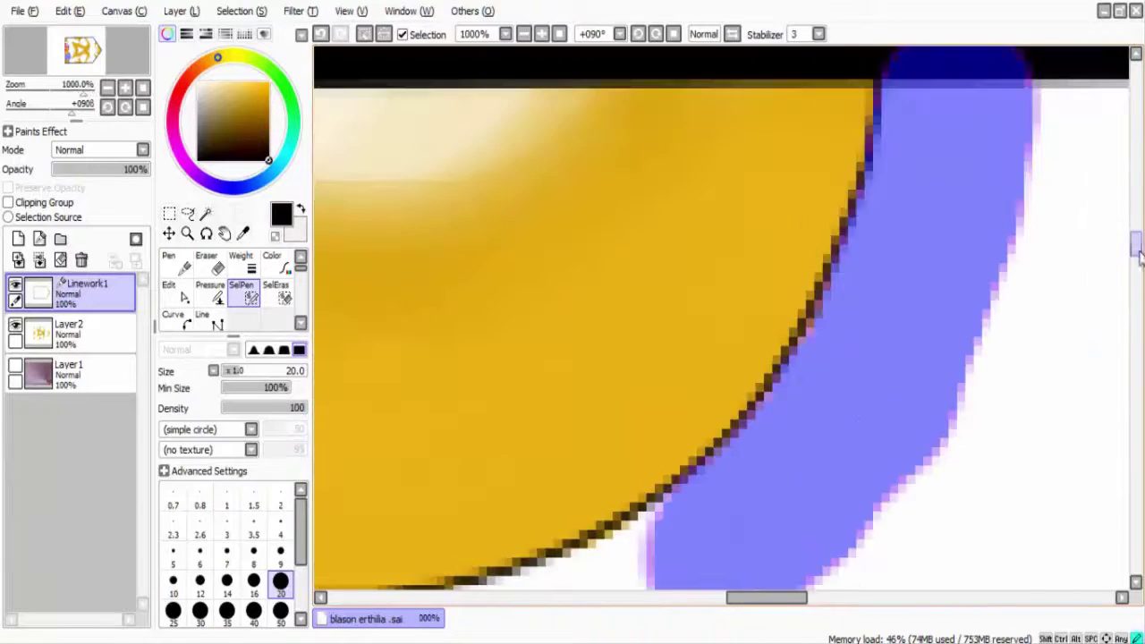
pyautogui.scroll(2, 429, 434)
pyautogui.moveTo(429, 435)
pyautogui.mouseDown()
pyautogui.moveTo(614, 401)
pyautogui.moveTo(849, 232)
pyautogui.mouseUp()
pyautogui.moveTo(760, 597); pyautogui.dragTo(707, 597)
pyautogui.moveTo(586, 395)
pyautogui.mouseDown()
pyautogui.moveTo(596, 349)
pyautogui.moveTo(945, 449)
pyautogui.moveTo(1061, 439)
pyautogui.mouseUp()
pyautogui.scroll(-3, 1005, 440)
pyautogui.scroll(2, 846, 90)
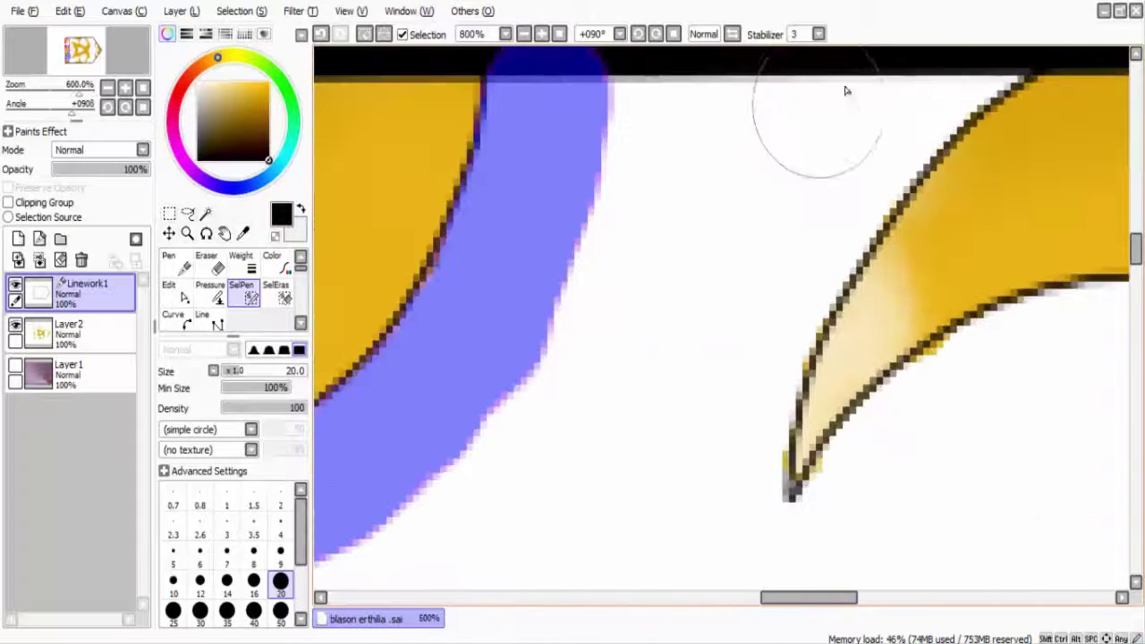
# - Extend the painted selection over the rest of the banner's background and airbrush it blue at size 500 on Layer2
pyautogui.moveTo(846, 89); pyautogui.dragTo(641, 141)
pyautogui.scroll(1, 641, 140)
pyautogui.moveTo(841, 170); pyautogui.dragTo(853, 116)
pyautogui.scroll(-2, 853, 117)
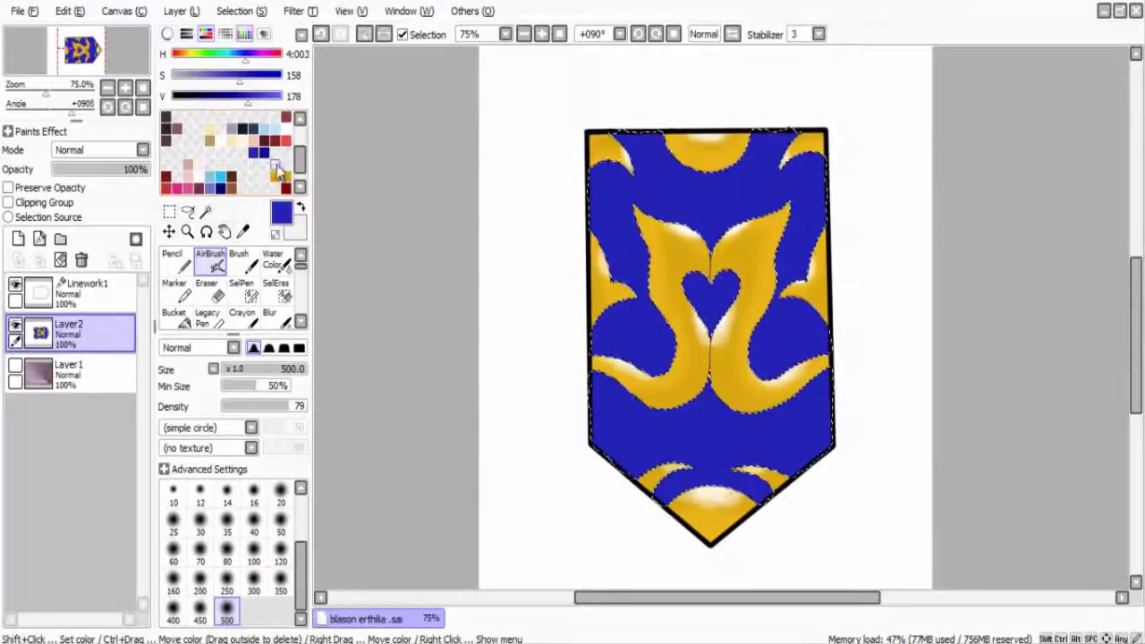
# - Darken the blue to value 150 and shade the heart and, at airbrush size 20, the background beneath the left side ornament
pyautogui.moveTo(689, 356); pyautogui.dragTo(670, 380)
pyautogui.click(280, 490)
pyautogui.scroll(3, 779, 224)
pyautogui.moveTo(751, 211)
pyautogui.mouseDown()
pyautogui.moveTo(779, 225)
pyautogui.moveTo(837, 316)
pyautogui.mouseUp()
pyautogui.scroll(2, 653, 331)
pyautogui.moveTo(634, 215)
pyautogui.mouseDown()
pyautogui.moveTo(510, 285)
pyautogui.moveTo(468, 324)
pyautogui.mouseUp()
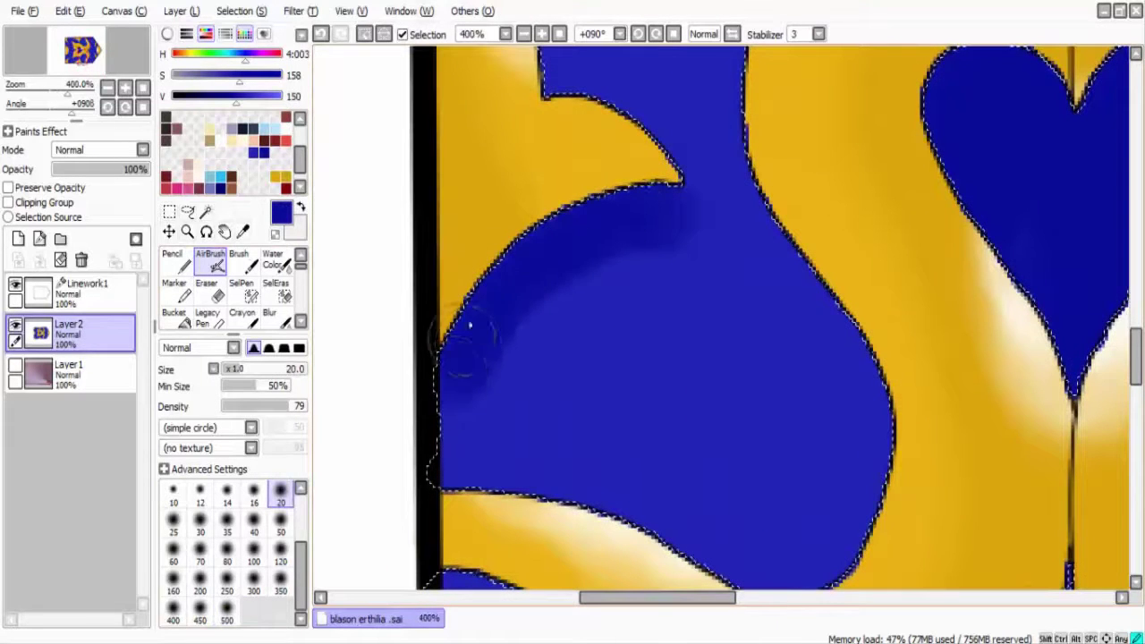
pyautogui.scroll(-2, 640, 457)
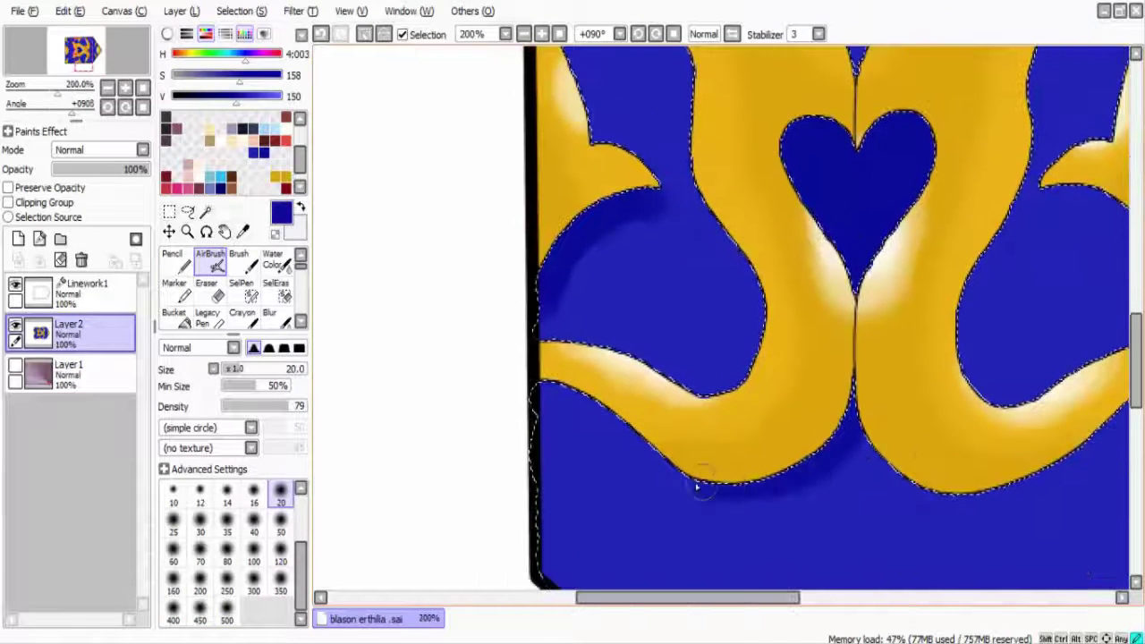
# - Airbrush dark blue shadows beneath the motif's two lower arms and the right side ornament
pyautogui.moveTo(610, 451); pyautogui.dragTo(867, 454)
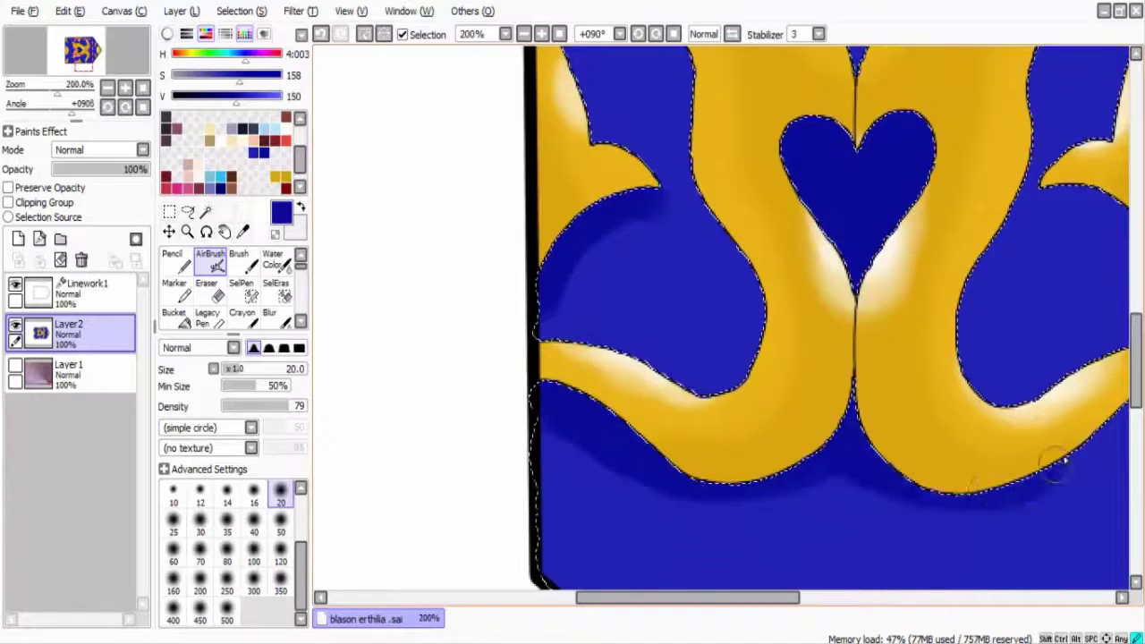
pyautogui.scroll(1, 1064, 461)
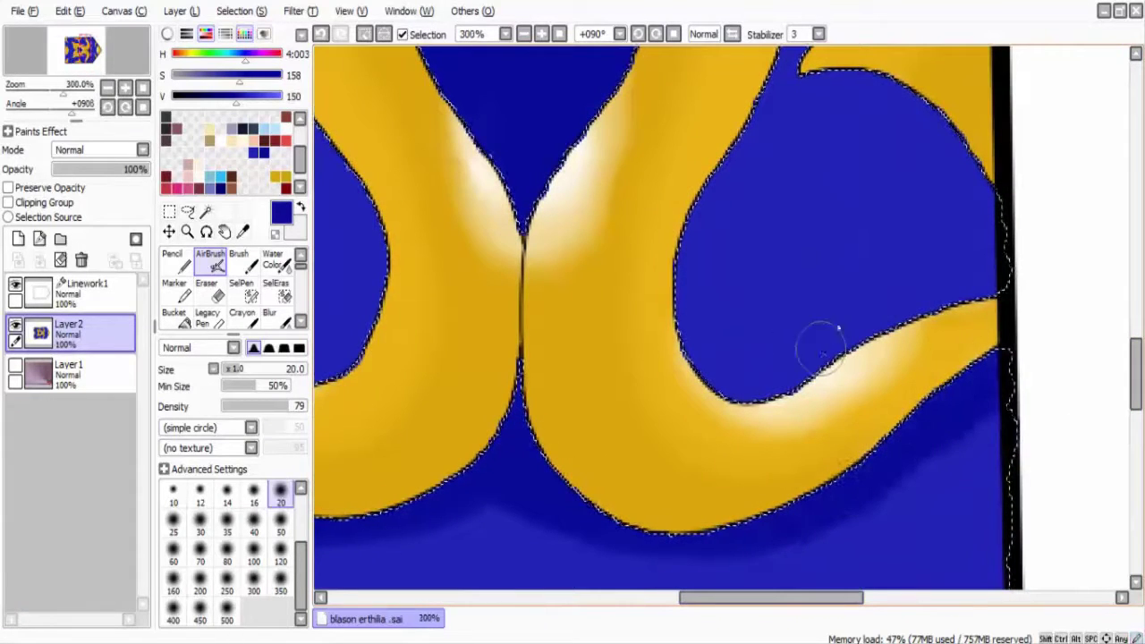
pyautogui.moveTo(805, 80); pyautogui.dragTo(926, 132)
pyautogui.scroll(-3, 869, 118)
# - Airbrush dark blue shadows beneath the two small curved ornaments at the banner's tip
pyautogui.scroll(4, 703, 140)
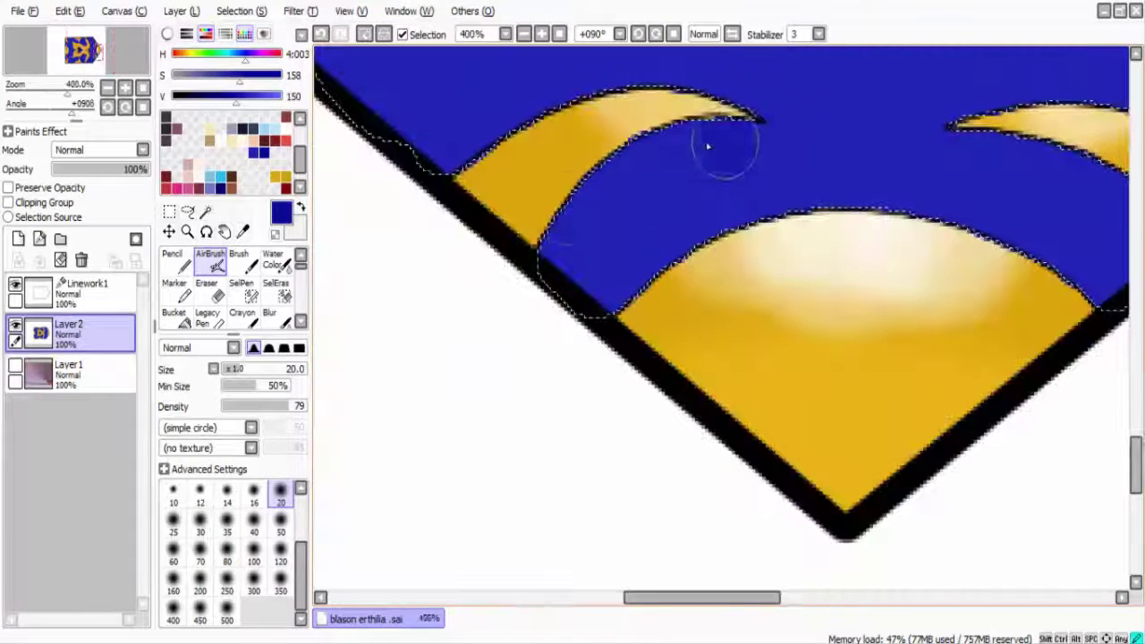
pyautogui.moveTo(703, 141)
pyautogui.mouseDown()
pyautogui.moveTo(582, 193)
pyautogui.moveTo(644, 187)
pyautogui.mouseUp()
pyautogui.scroll(-3, 1099, 192)
pyautogui.scroll(3, 938, 200)
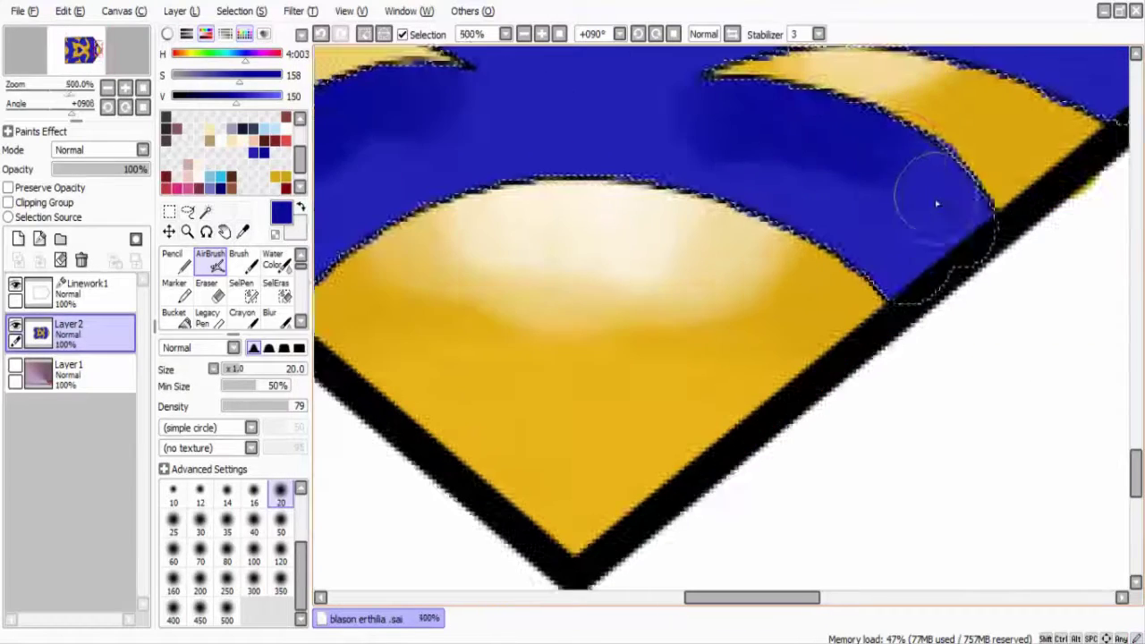
pyautogui.moveTo(938, 200); pyautogui.dragTo(741, 110)
pyautogui.scroll(-2, 741, 110)
pyautogui.scroll(2, 657, 133)
pyautogui.moveTo(657, 133); pyautogui.dragTo(434, 84)
pyautogui.scroll(-5, 1014, 205)
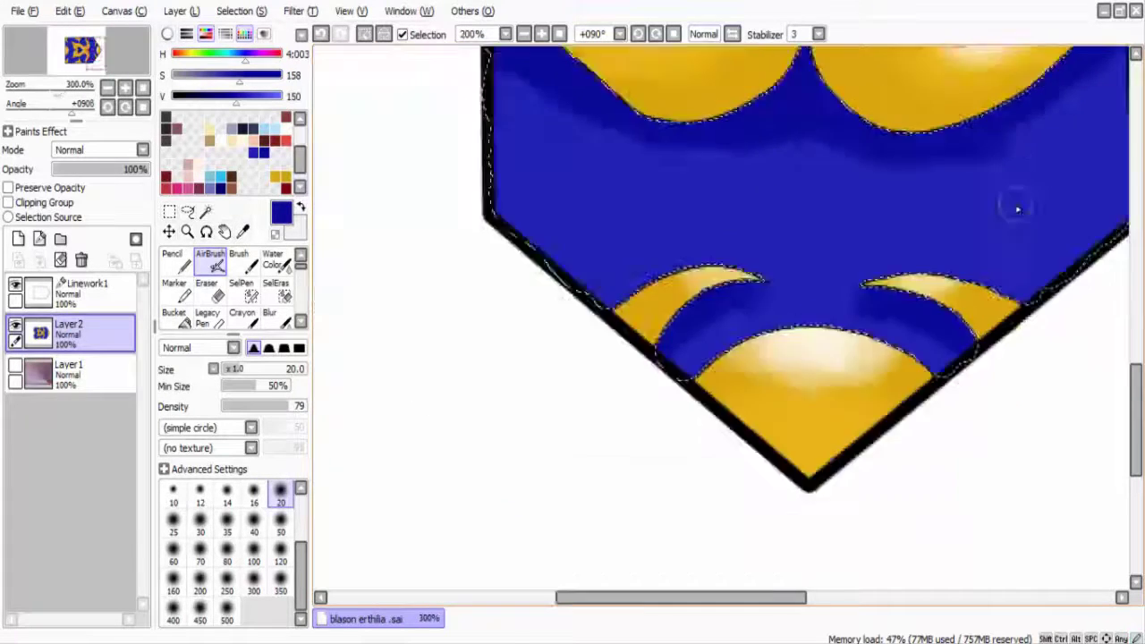
# - Airbrush a dark blue shadow along the motif's edge in the left background pocket and undo the last stroke
pyautogui.scroll(2, 1032, 159)
pyautogui.scroll(2, 1104, 370)
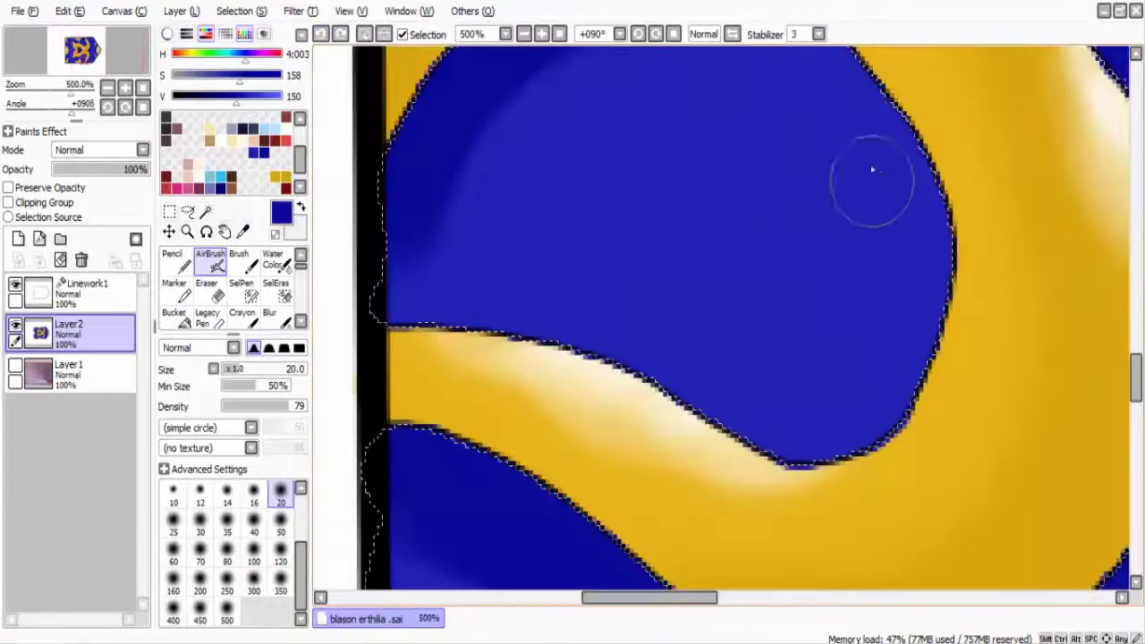
pyautogui.moveTo(869, 166)
pyautogui.mouseDown()
pyautogui.moveTo(957, 370)
pyautogui.moveTo(707, 500)
pyautogui.moveTo(894, 545)
pyautogui.mouseUp()
pyautogui.scroll(-2, 977, 123)
pyautogui.scroll(2, 977, 123)
pyautogui.scroll(-3, 882, 224)
pyautogui.scroll(3, 784, 355)
pyautogui.hotkey('ctrl', 'z')
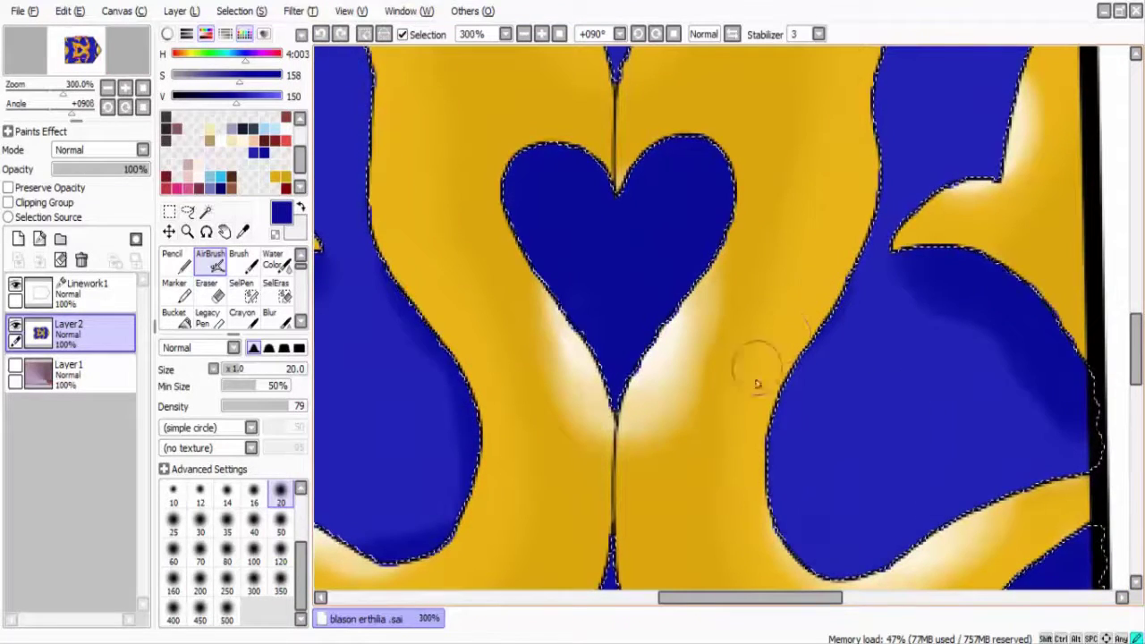
# - Airbrush a dark blue shadow along the motif's outer edge in the right background pocket
pyautogui.moveTo(863, 254); pyautogui.dragTo(766, 414)
pyautogui.scroll(-3, 964, 543)
pyautogui.scroll(3, 769, 259)
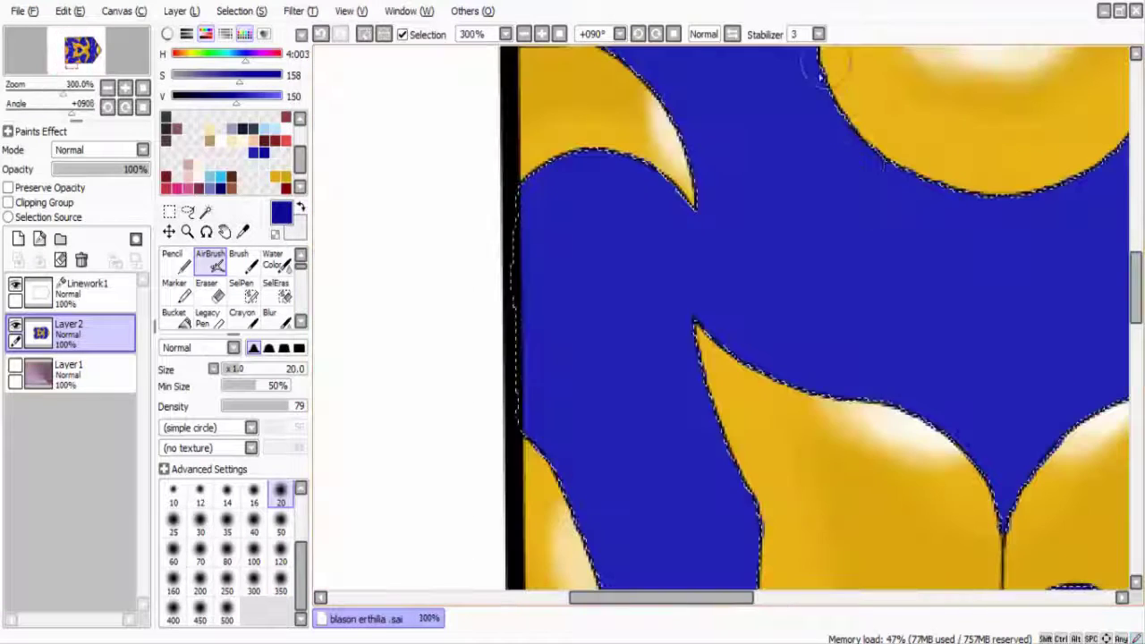
# - Airbrush dark blue shadows beneath the two upper corner ornaments and around the top half circle
pyautogui.moveTo(532, 202); pyautogui.dragTo(632, 183)
pyautogui.scroll(-2, 977, 282)
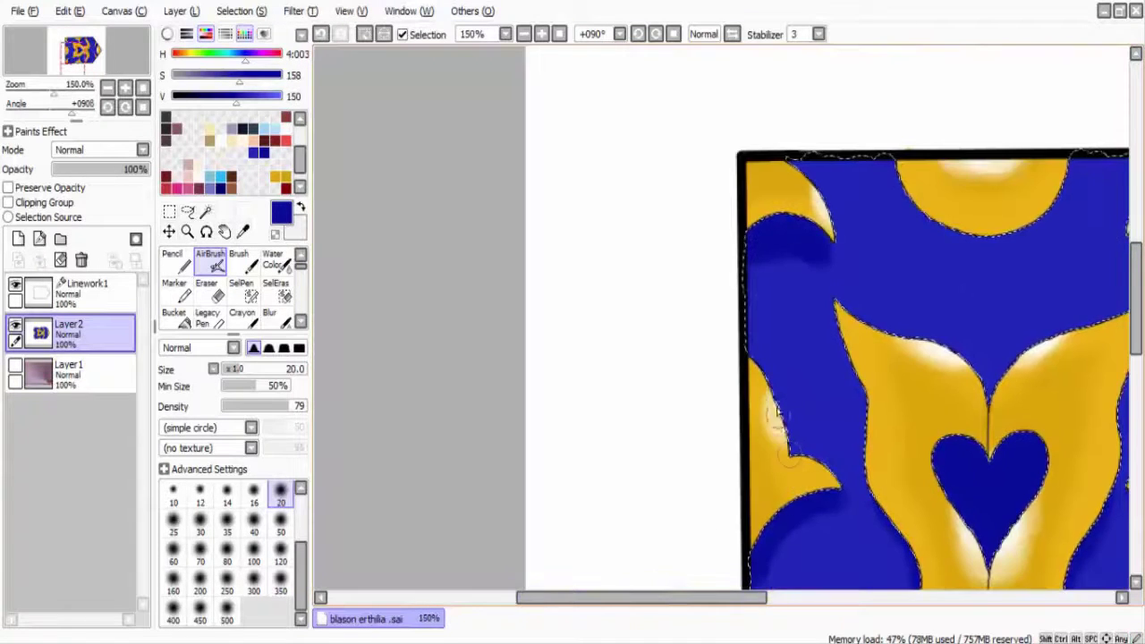
pyautogui.scroll(2, 778, 413)
pyautogui.scroll(-2, 795, 554)
pyautogui.scroll(2, 844, 419)
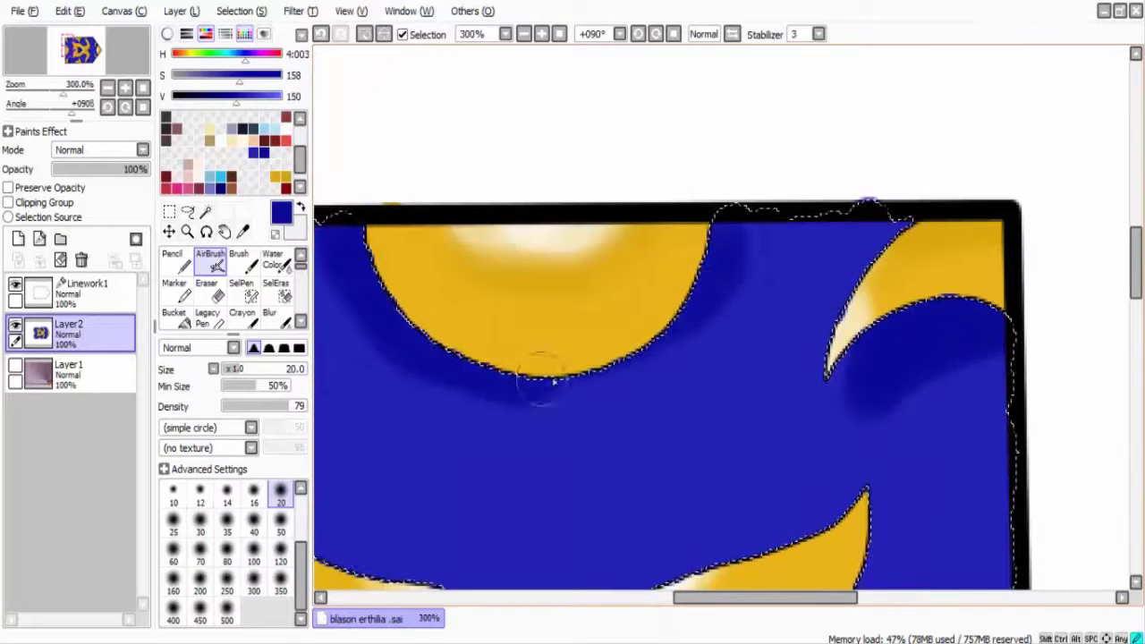
# - Airbrush dark blue shadows along the blue-side edges of the ornaments on the banner's left and right borders
pyautogui.scroll(-3, 709, 326)
pyautogui.scroll(3, 736, 379)
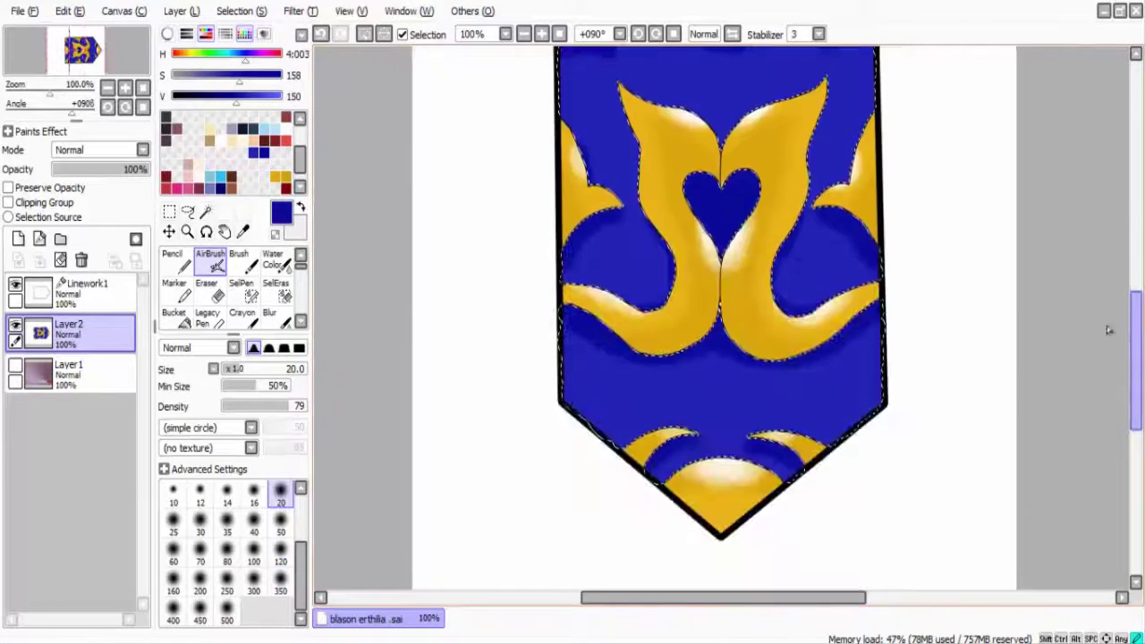
pyautogui.scroll(-1, 736, 379)
pyautogui.scroll(2, 429, 251)
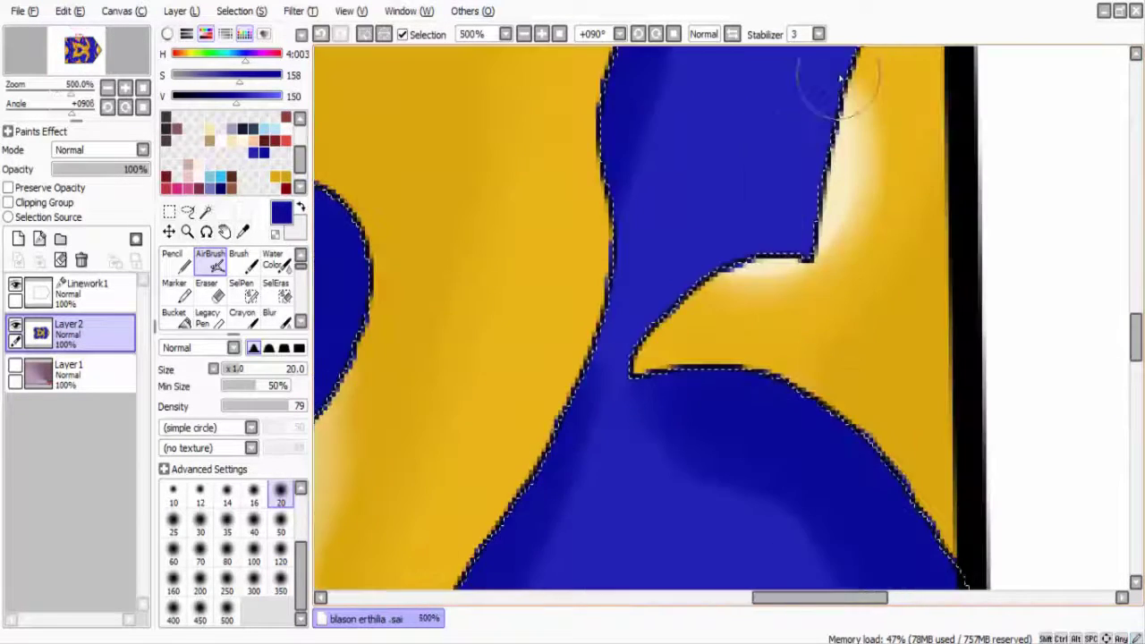
pyautogui.scroll(-3, 831, 77)
pyautogui.scroll(1, 898, 254)
pyautogui.scroll(-2, 898, 254)
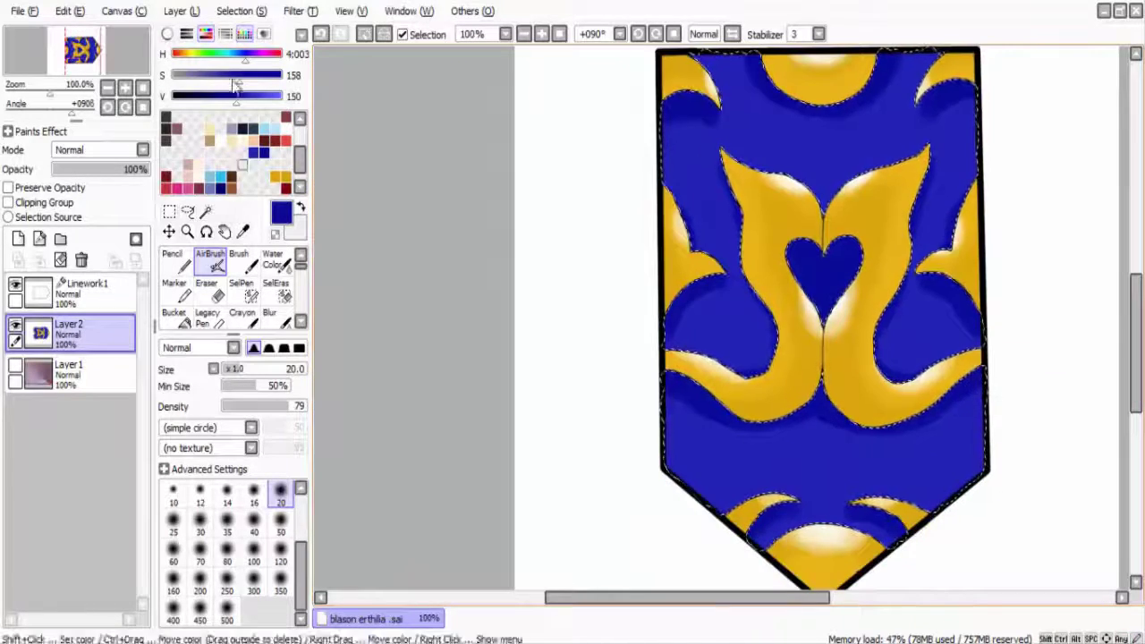
# - Lower the blue's brightness value to 124 and airbrush the inside of the central heart darker
pyautogui.scroll(2, 789, 315)
pyautogui.scroll(-1, 798, 385)
pyautogui.scroll(1, 774, 478)
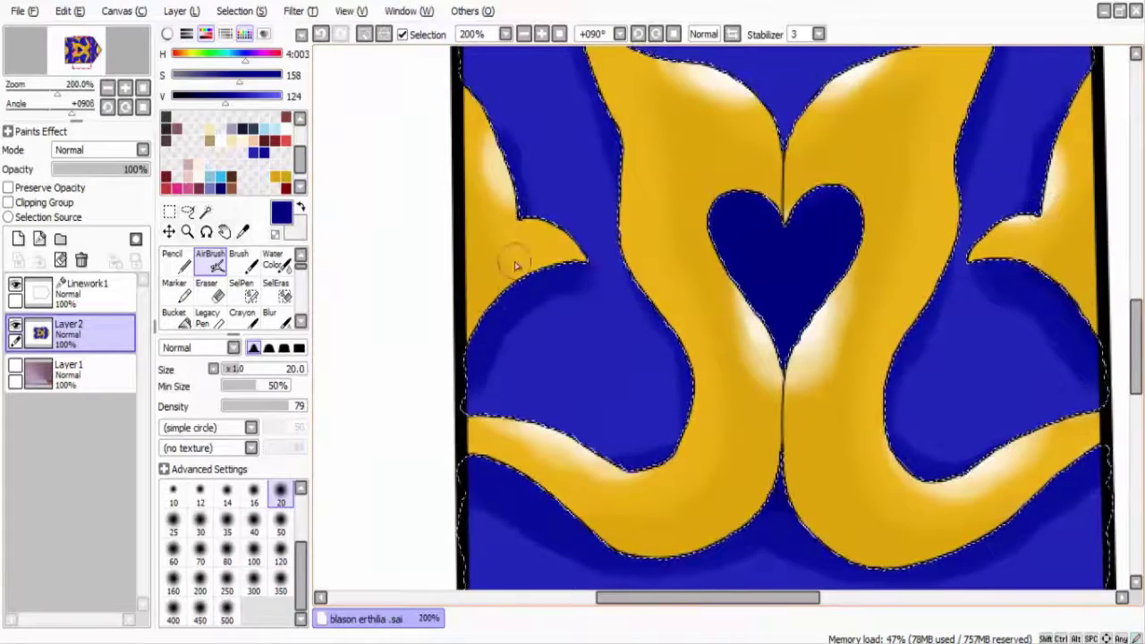
pyautogui.scroll(-1, 821, 374)
pyautogui.scroll(1, 703, 76)
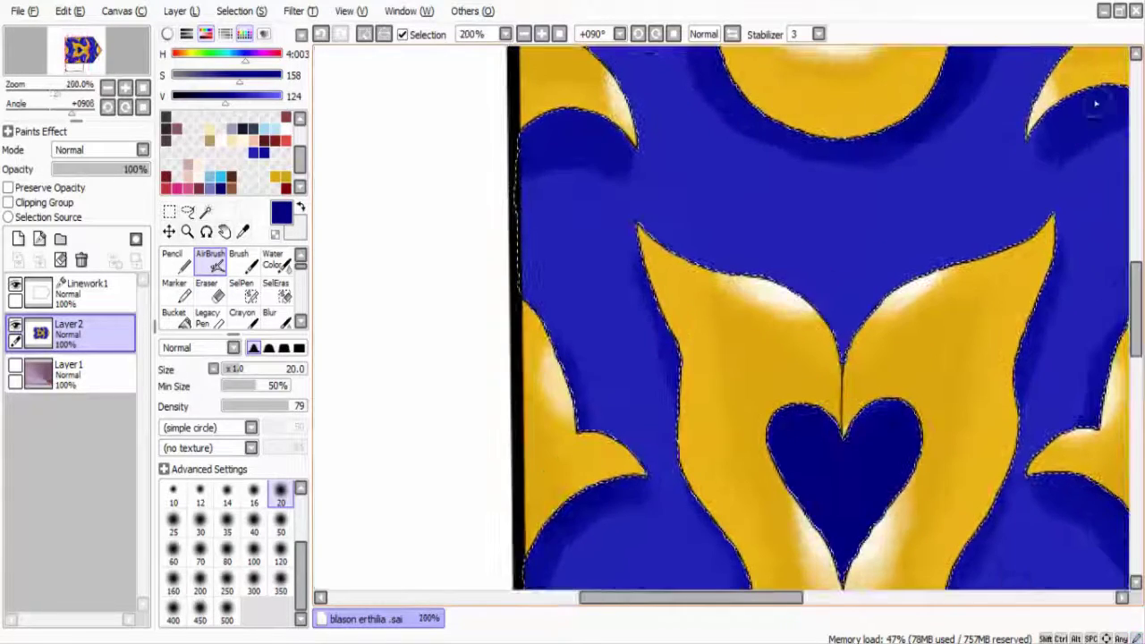
# - Deepen the blue shadows beneath the corner and tip ornaments, and restore the shadow blue with brightness value 150
pyautogui.scroll(-1, 805, 357)
pyautogui.scroll(-3, 684, 510)
pyautogui.scroll(1, 684, 510)
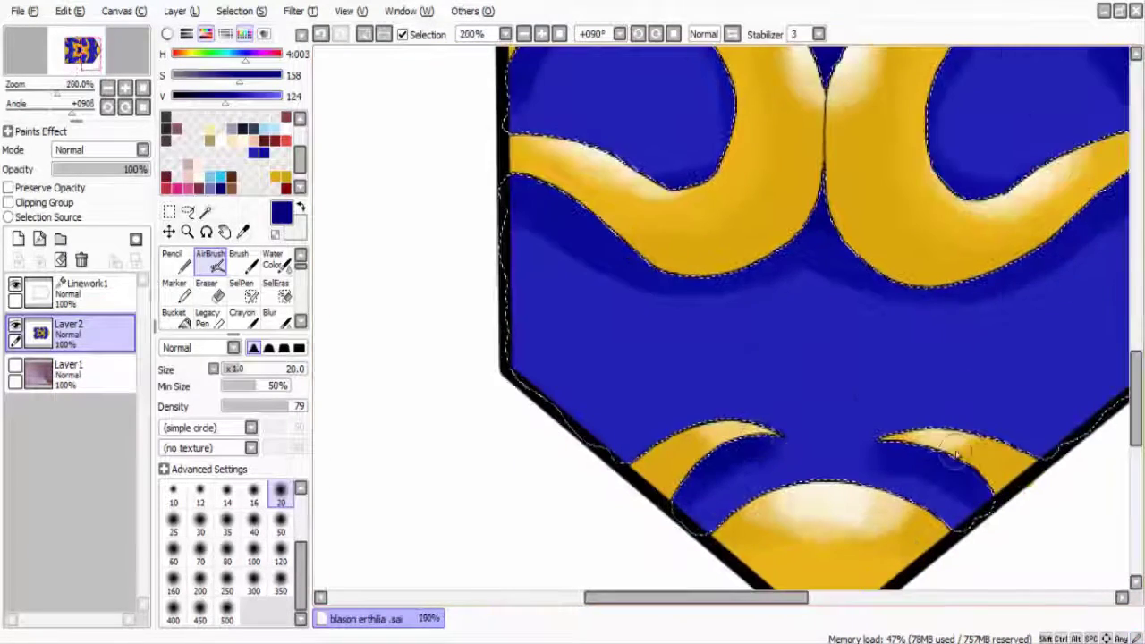
pyautogui.scroll(-2, 678, 212)
pyautogui.scroll(3, 693, 268)
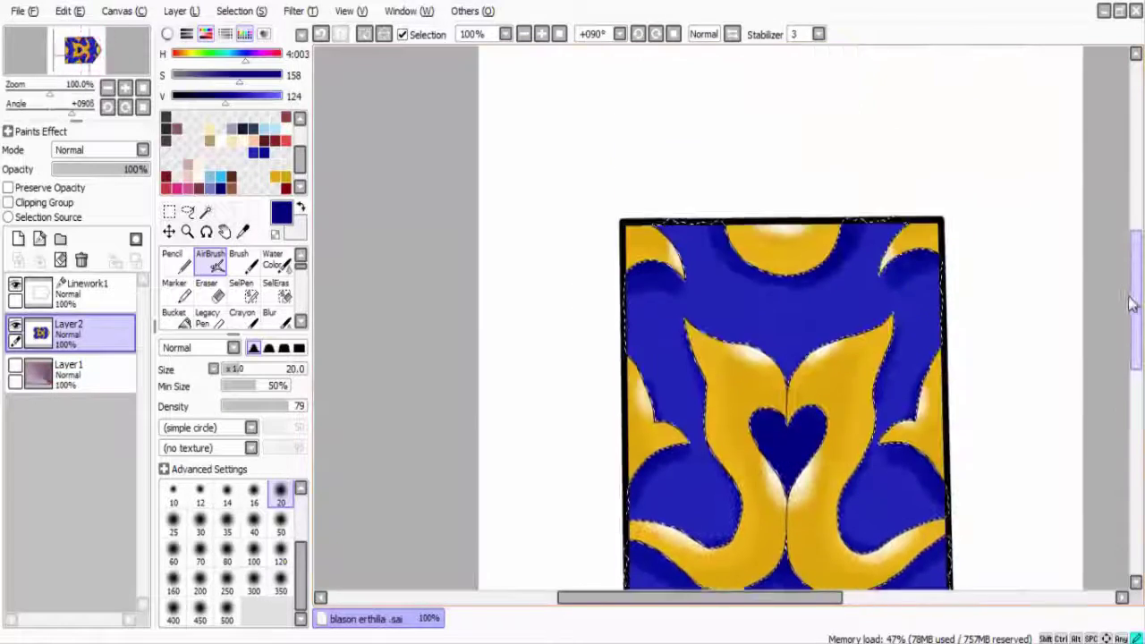
pyautogui.scroll(-1, 705, 335)
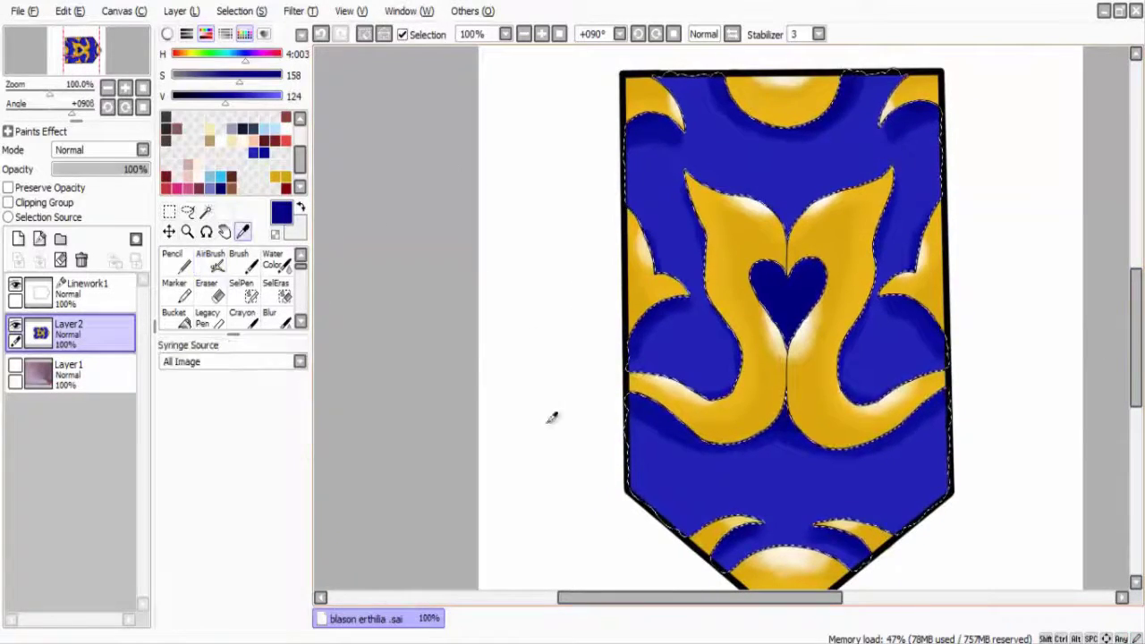
pyautogui.scroll(2, 549, 417)
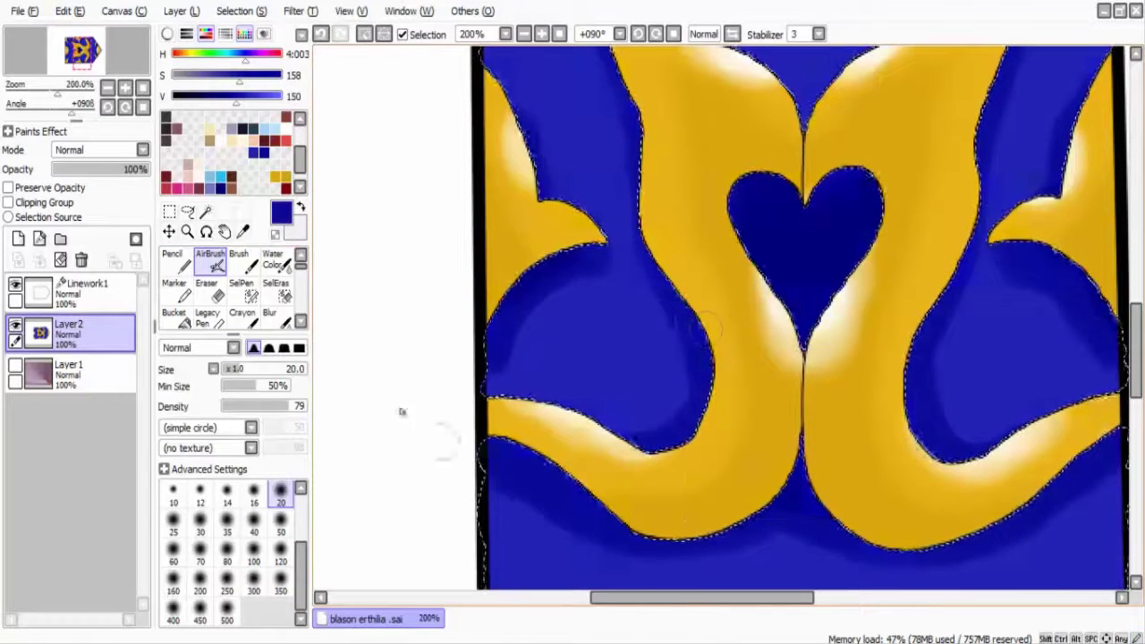
# - Soften the dark blue shadows in the left background pocket and beneath the upper left corner ornament with the Blur tool at size 9
pyautogui.click(269, 313)
pyautogui.scroll(2, 636, 299)
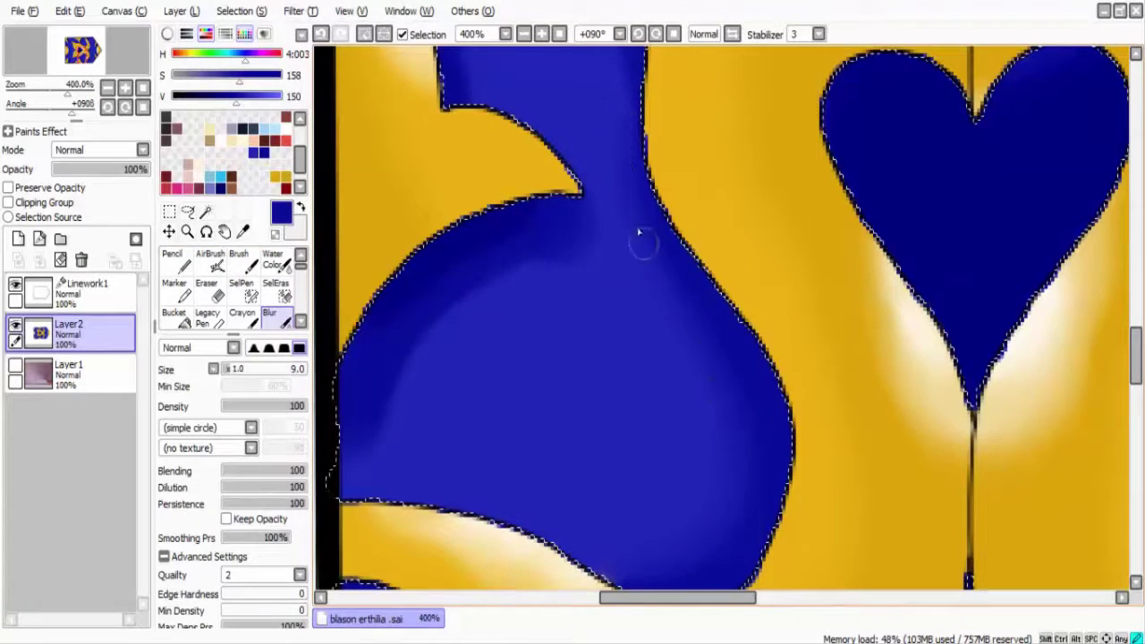
pyautogui.scroll(5, 639, 232)
pyautogui.moveTo(394, 219)
pyautogui.mouseDown()
pyautogui.moveTo(488, 420)
pyautogui.moveTo(448, 281)
pyautogui.mouseUp()
pyautogui.scroll(-1, 527, 433)
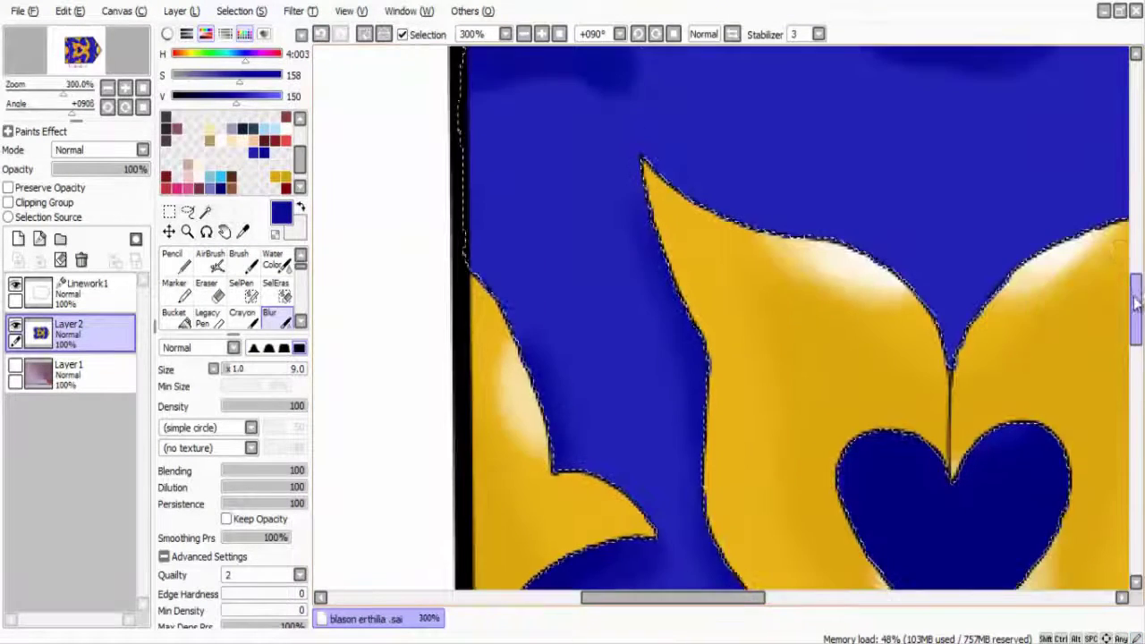
pyautogui.scroll(-2, 558, 349)
pyautogui.scroll(1, 619, 284)
pyautogui.hscroll(-3, 666, 177)
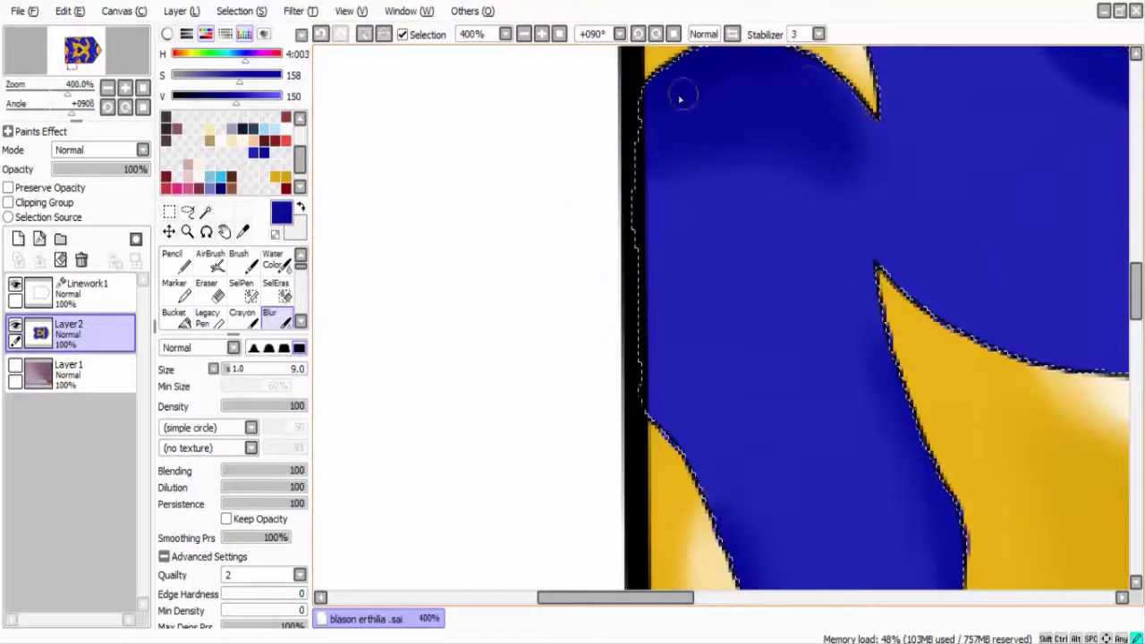
# - Blur the dark blue shadows beneath the upper right corner ornament and along the motif's right edge
pyautogui.hscroll(3, 680, 99)
pyautogui.scroll(1, 888, 123)
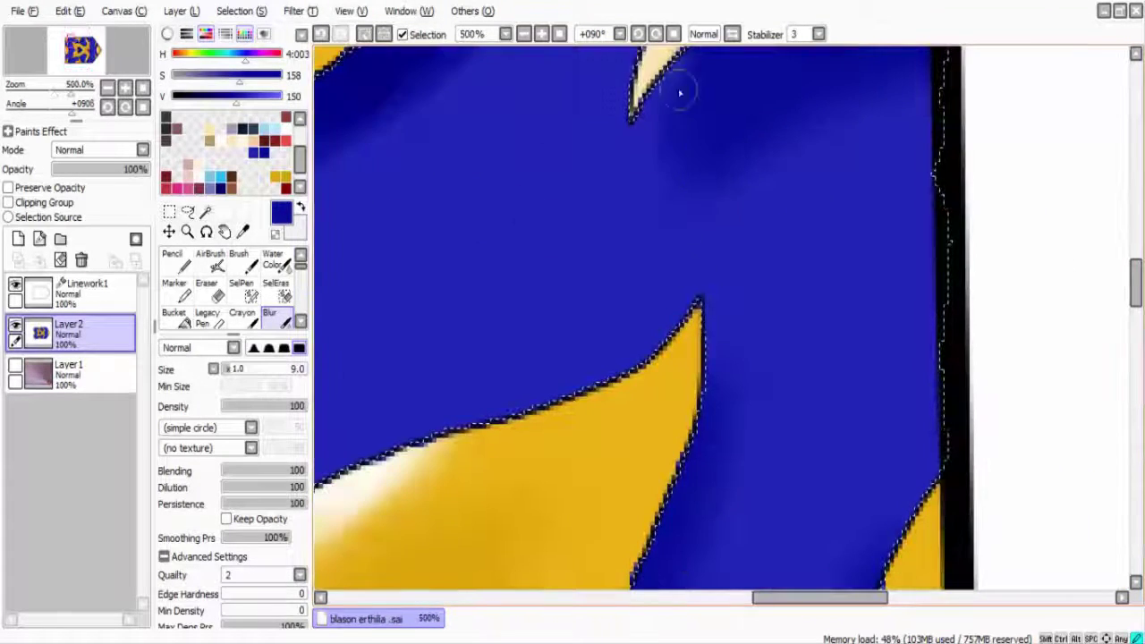
pyautogui.scroll(-3, 731, 159)
pyautogui.scroll(3, 813, 133)
pyautogui.hscroll(3, 812, 133)
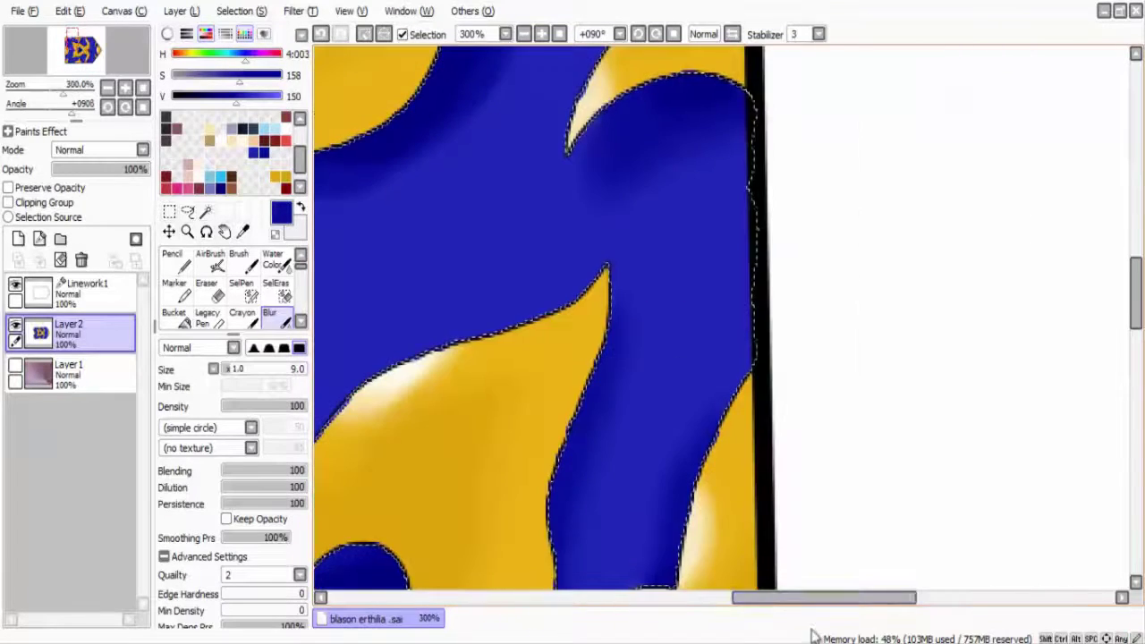
# - Blur the dark blue shadow around the top half circle and undo the stroke that smears gold into the blue
pyautogui.scroll(-3, 725, 55)
pyautogui.scroll(1, 725, 55)
pyautogui.scroll(-1, 608, 121)
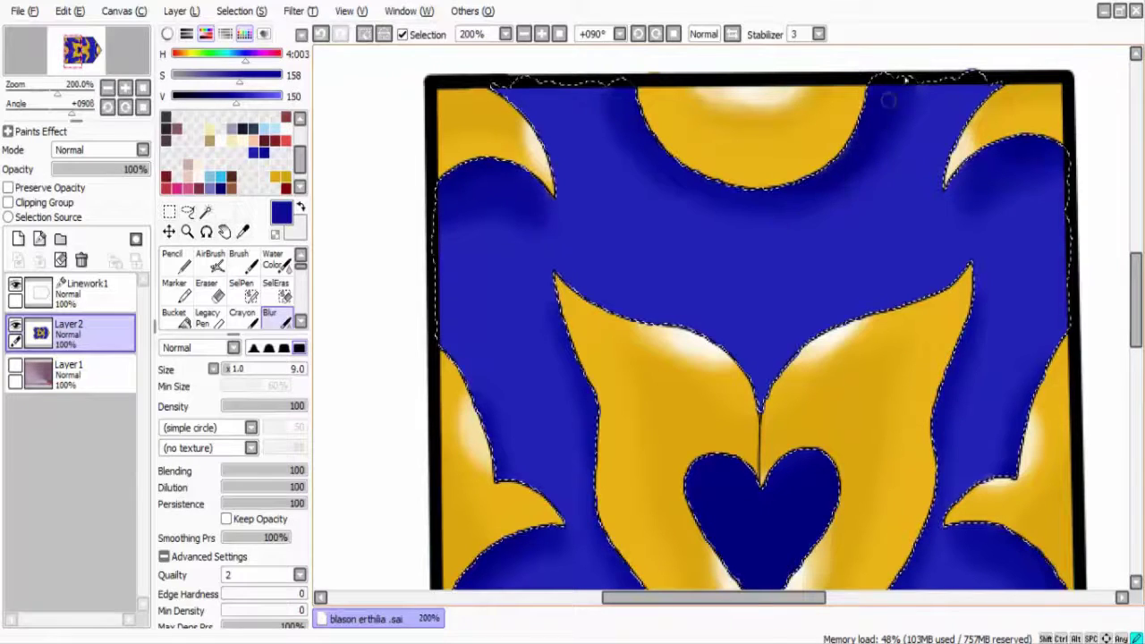
pyautogui.scroll(2, 836, 152)
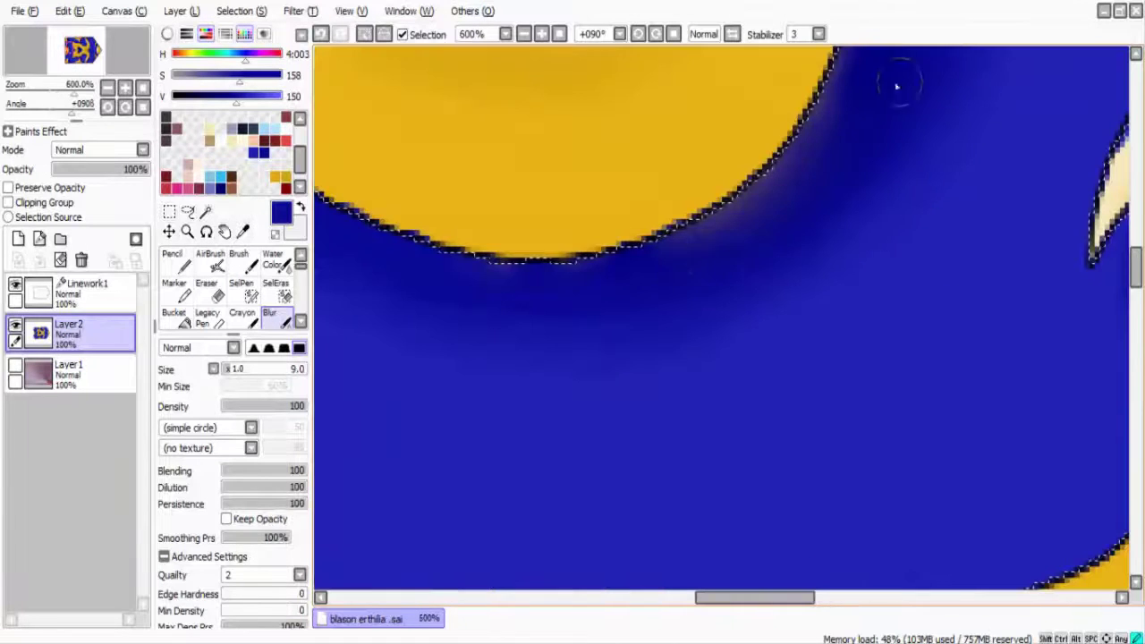
pyautogui.click(324, 35)
pyautogui.scroll(-2, 697, 271)
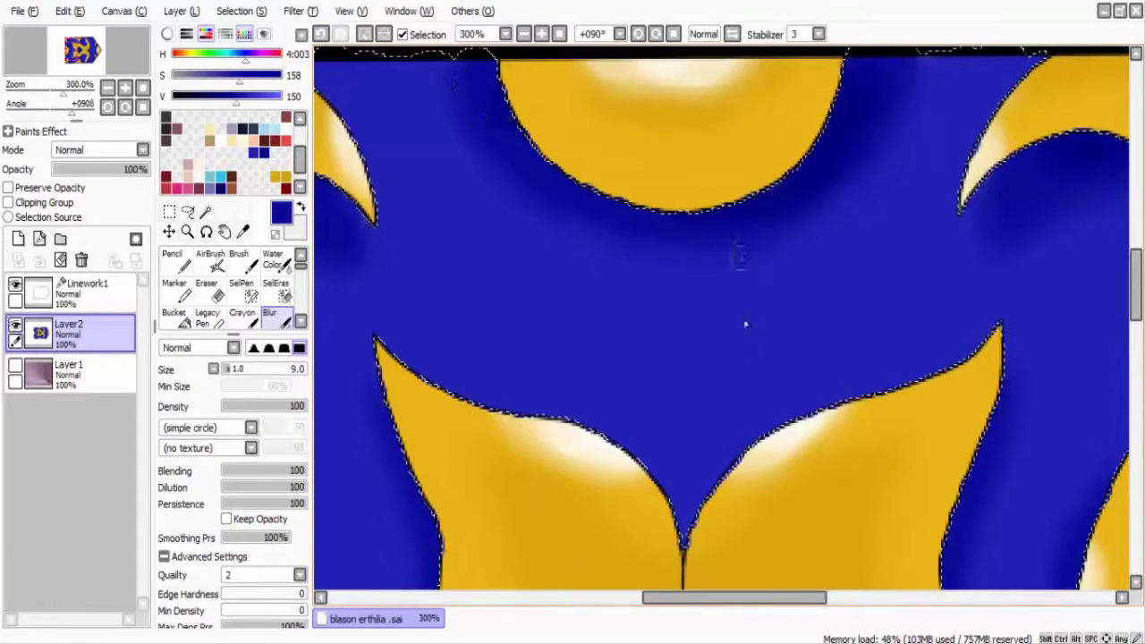
# - Airbrush a dark blue shadow above the motif's central notch and soften it with the Blur tool
pyautogui.scroll(-2, 745, 324)
pyautogui.click(211, 259)
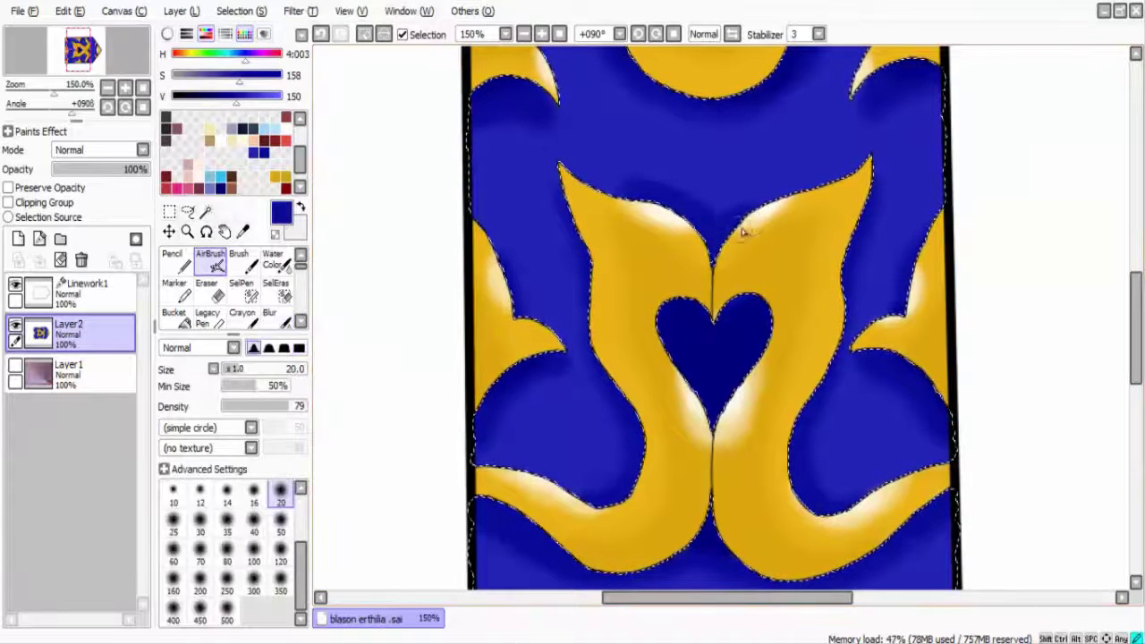
pyautogui.scroll(4, 743, 234)
pyautogui.click(269, 314)
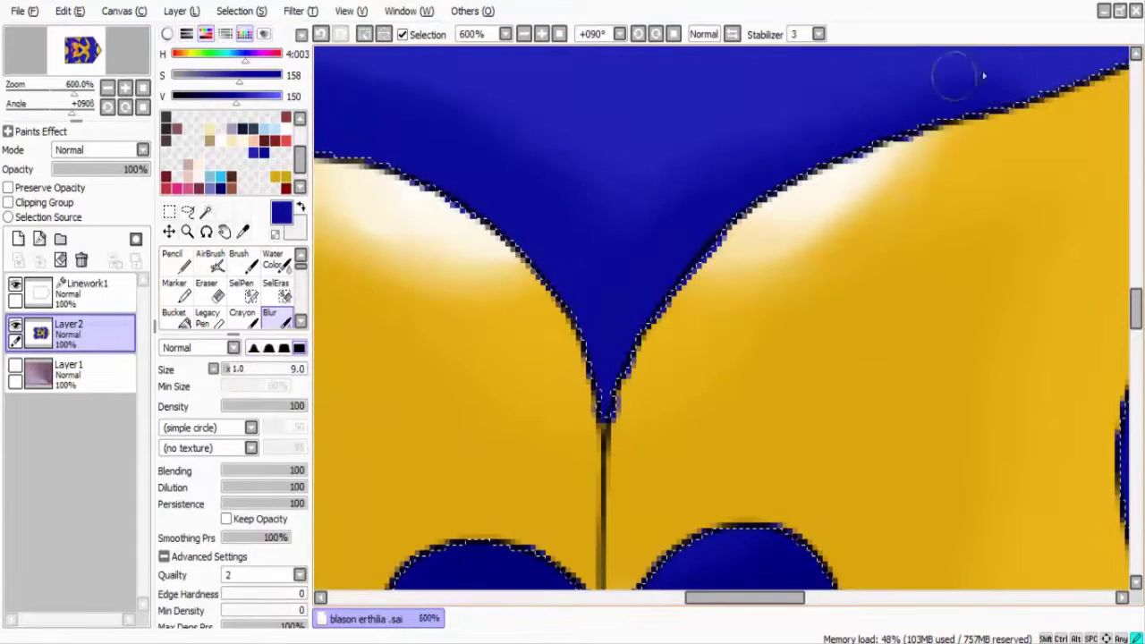
pyautogui.scroll(-2, 394, 126)
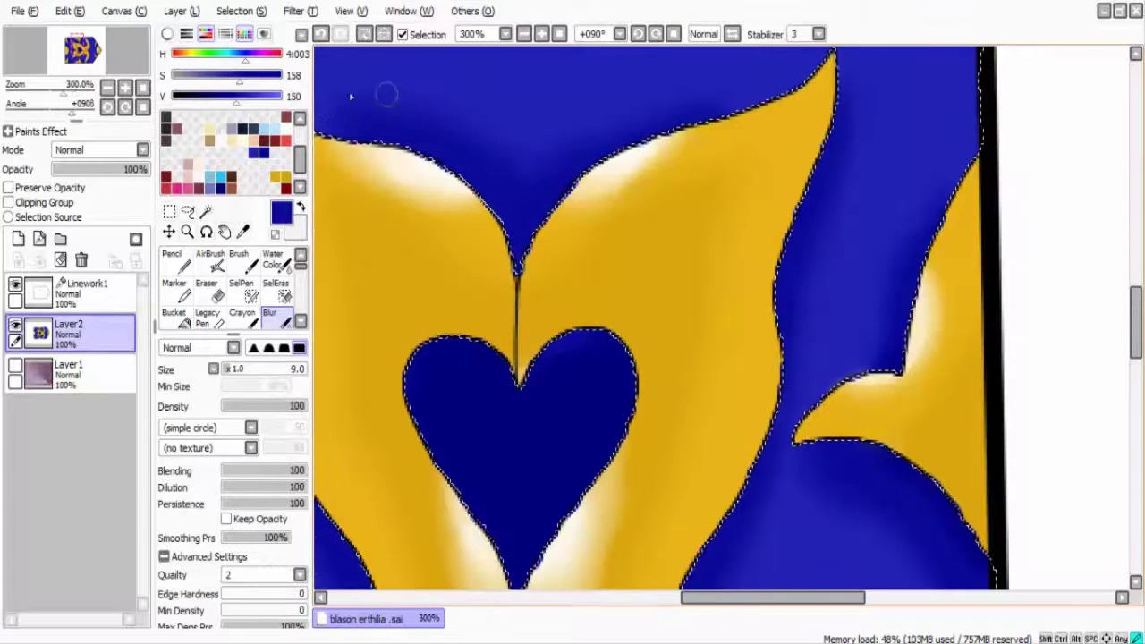
pyautogui.scroll(-3, 350, 97)
pyautogui.moveTo(737, 598); pyautogui.dragTo(700, 606)
# - Airbrush white glows onto the blue beside the highlights of the right lower curl, right side ornament and upper right corner ornament
pyautogui.click(210, 259)
pyautogui.click(167, 34)
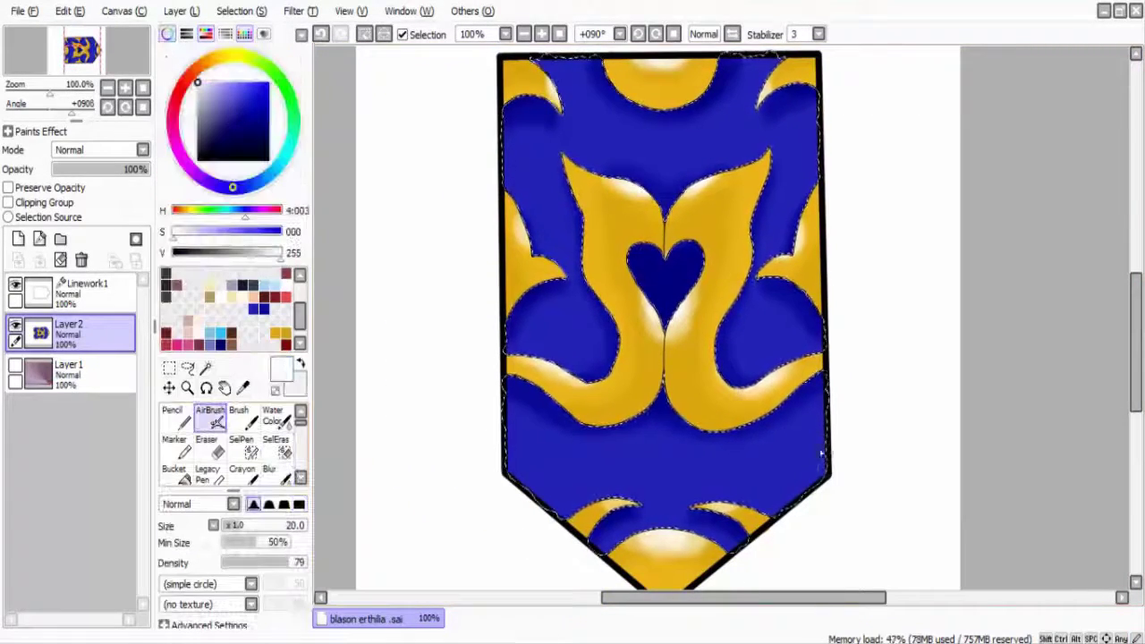
pyautogui.scroll(5, 766, 379)
pyautogui.scroll(-5, 760, 427)
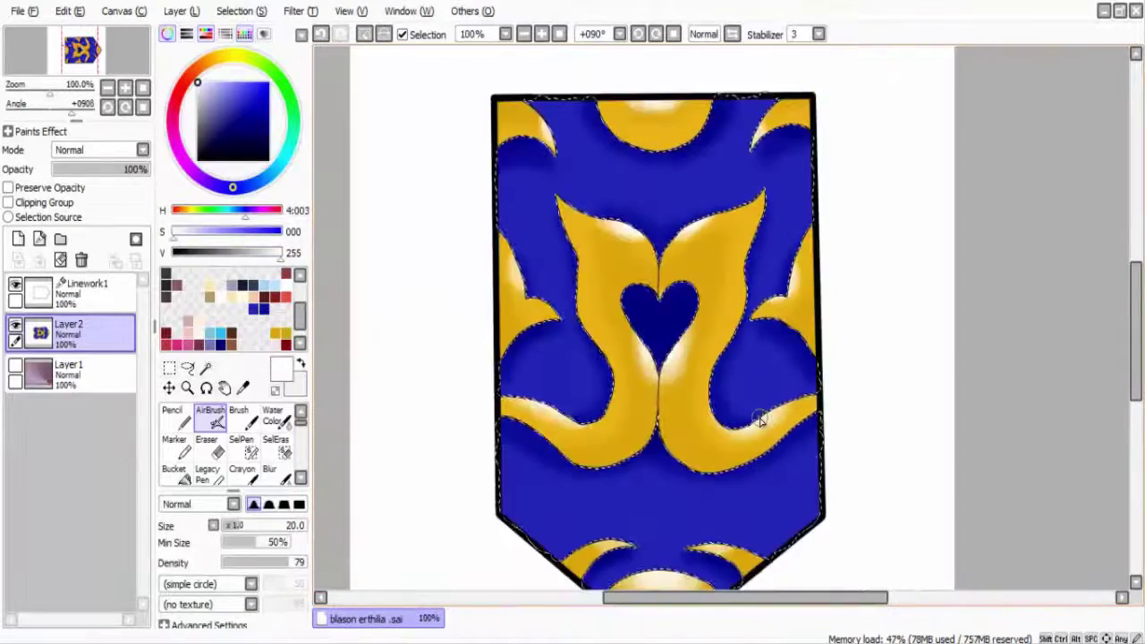
pyautogui.scroll(2, 759, 416)
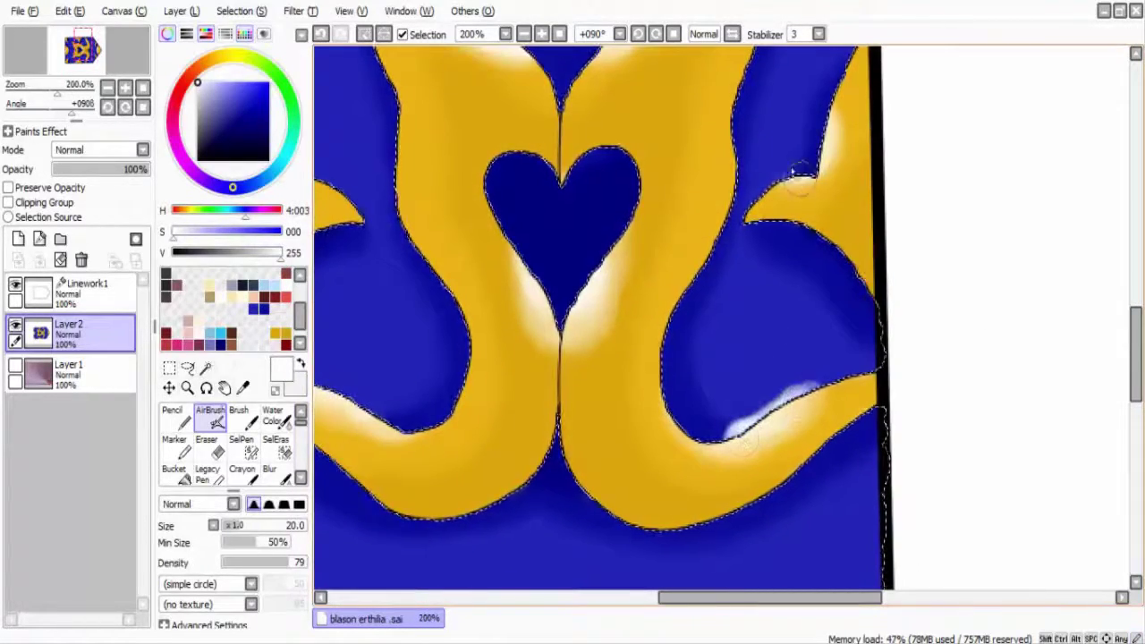
pyautogui.scroll(-2, 823, 162)
pyautogui.scroll(1, 773, 192)
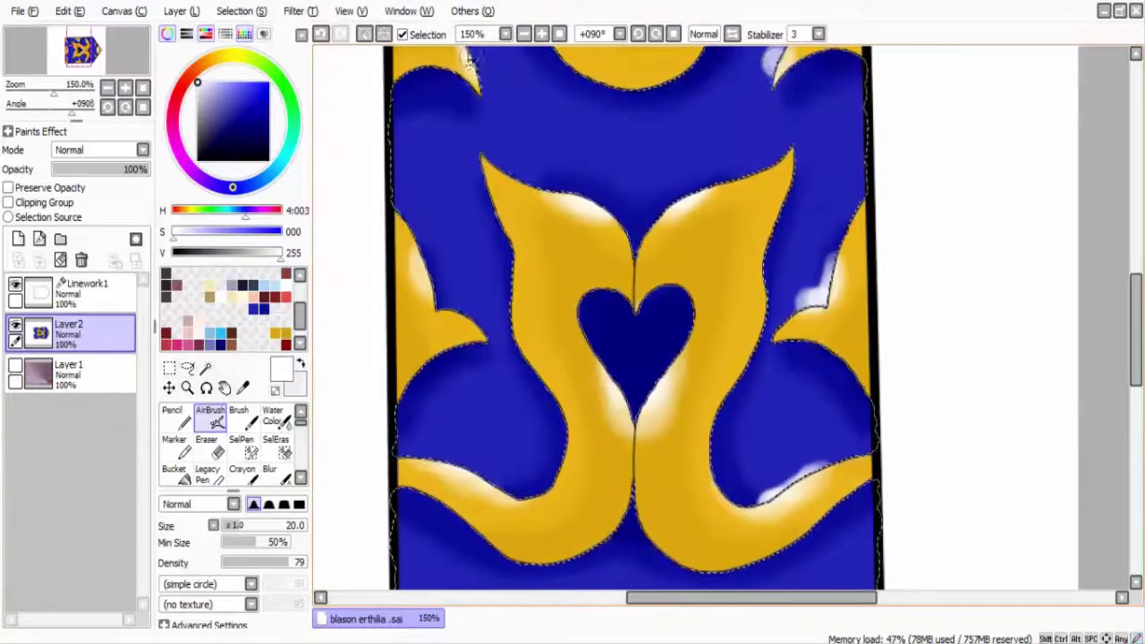
# - Airbrush white glows beside the left ornaments' highlights, in the heart's lower point and above the tip ornaments
pyautogui.scroll(1, 582, 233)
pyautogui.moveTo(407, 268)
pyautogui.mouseDown()
pyautogui.moveTo(416, 356)
pyautogui.moveTo(420, 332)
pyautogui.moveTo(666, 501)
pyautogui.mouseUp()
pyautogui.scroll(-5, 704, 539)
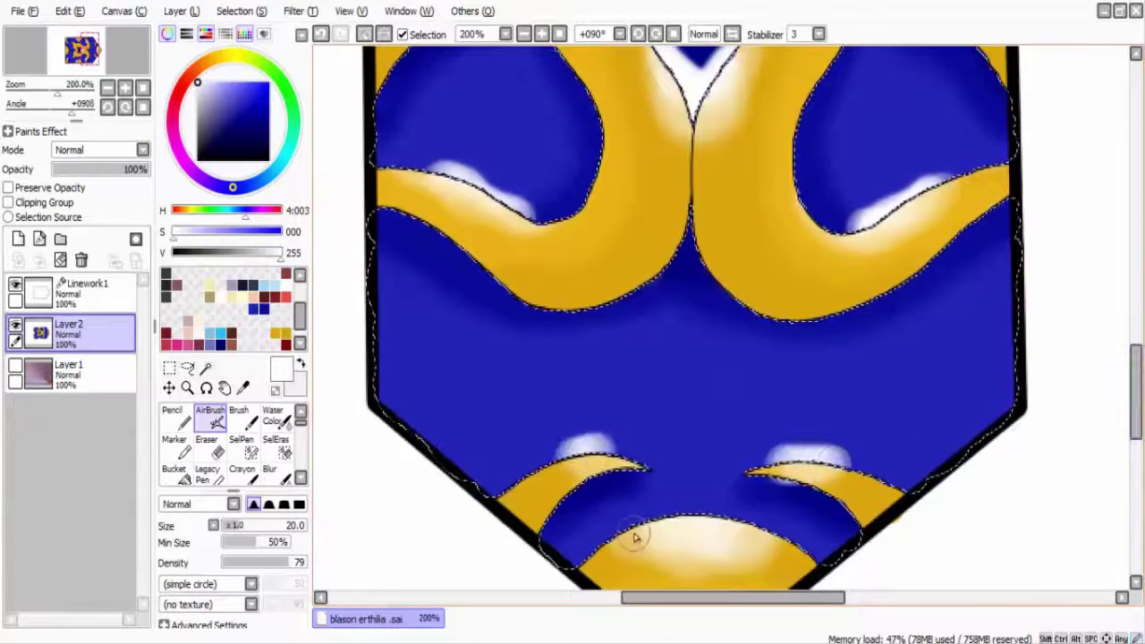
pyautogui.scroll(-2, 724, 514)
# - Soften the white glows beside the upper left corner ornament and the right side ornament with the Blur tool
pyautogui.click(269, 469)
pyautogui.scroll(5, 796, 187)
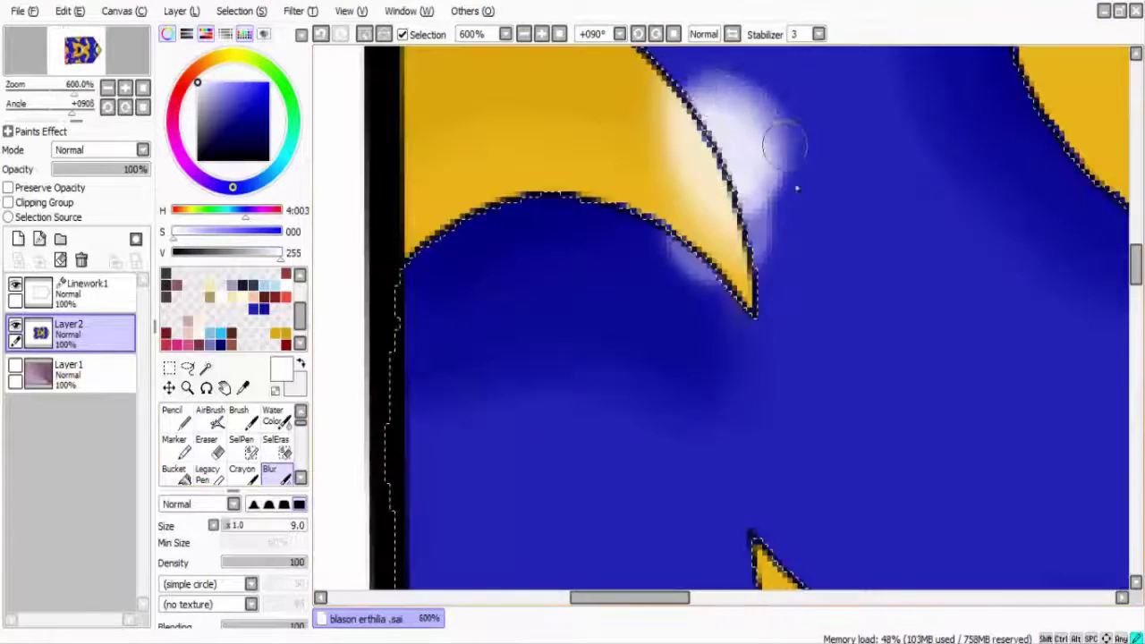
pyautogui.scroll(-4, 769, 319)
pyautogui.moveTo(761, 597); pyautogui.dragTo(685, 596)
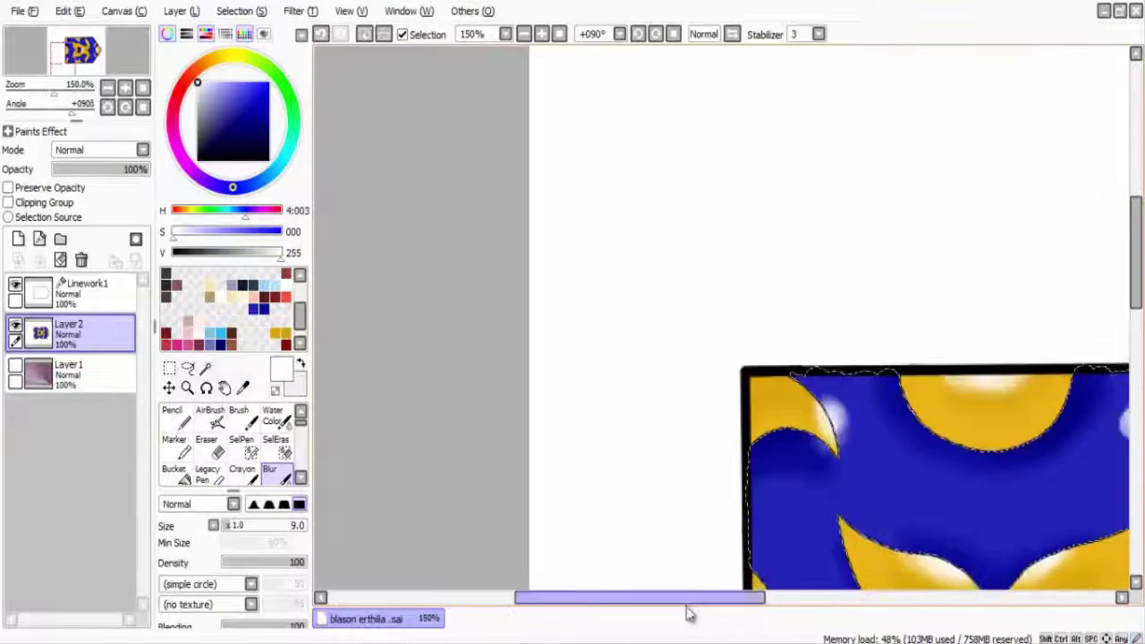
pyautogui.scroll(3, 753, 426)
pyautogui.moveTo(1136, 237); pyautogui.dragTo(1135, 326)
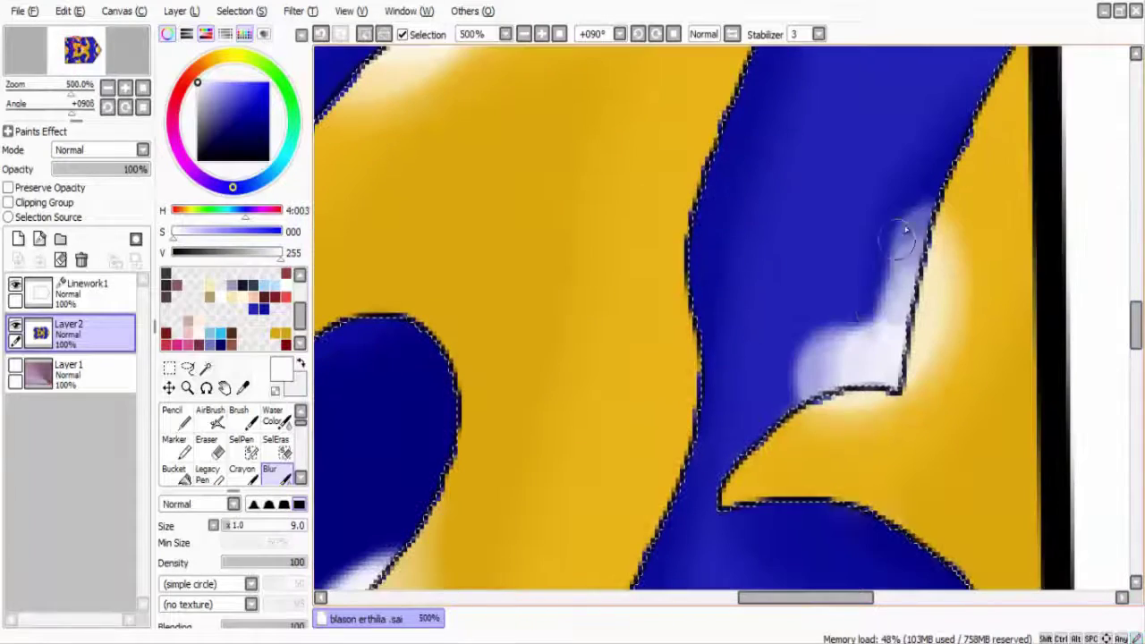
# - Blur the white glows in the heart's lower point and above the motif's right lower curl
pyautogui.moveTo(897, 380); pyautogui.dragTo(669, 265)
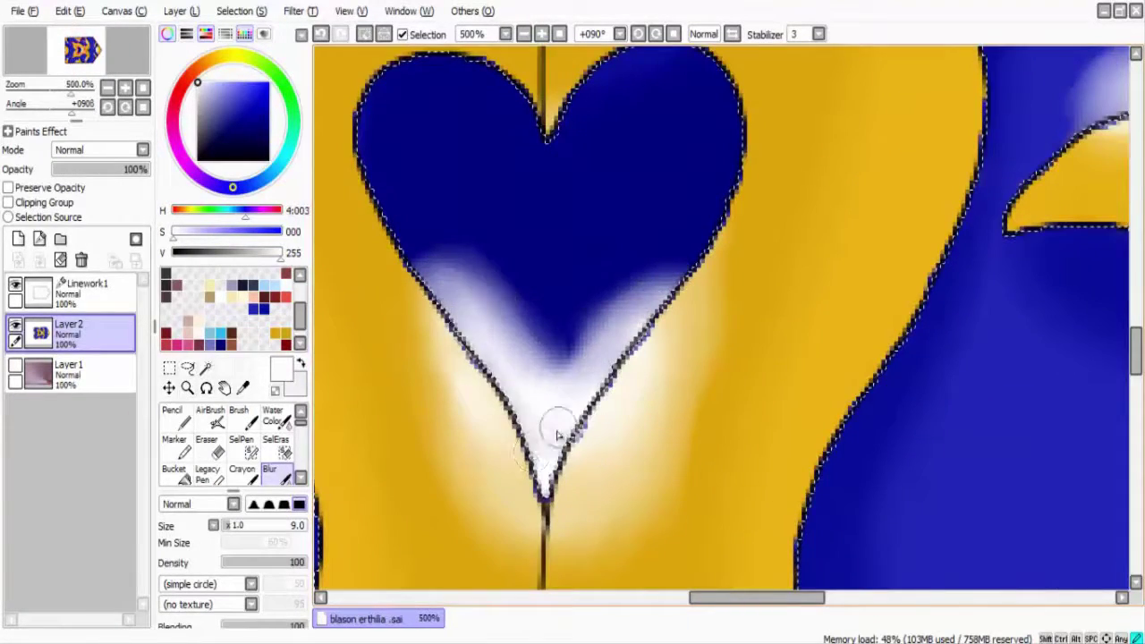
pyautogui.scroll(-4, 556, 436)
pyautogui.scroll(3, 589, 376)
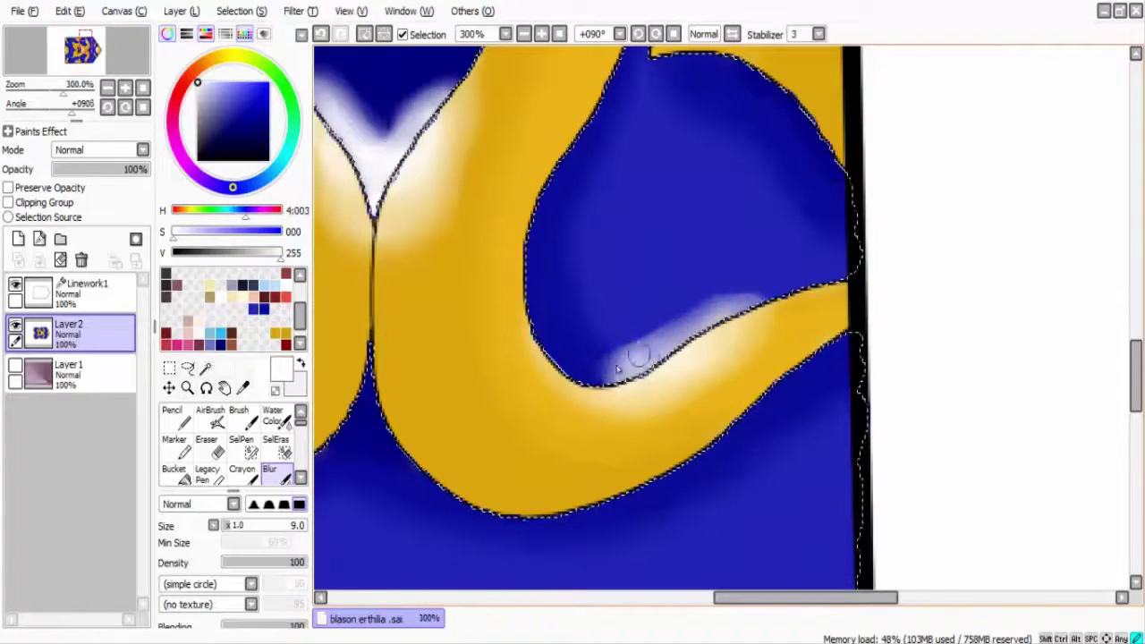
pyautogui.scroll(1, 617, 369)
pyautogui.press('h')
# - Blur the white glows beside the left side ornament and above the motif's left lower curl
pyautogui.scroll(-5, 808, 349)
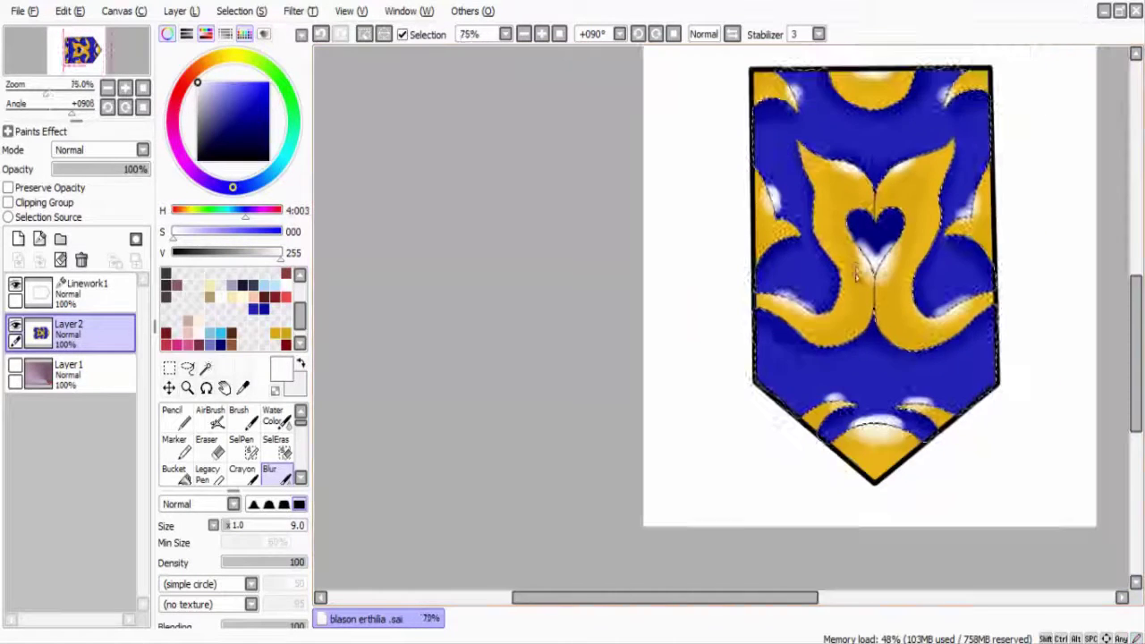
pyautogui.scroll(5, 745, 216)
pyautogui.scroll(-4, 765, 252)
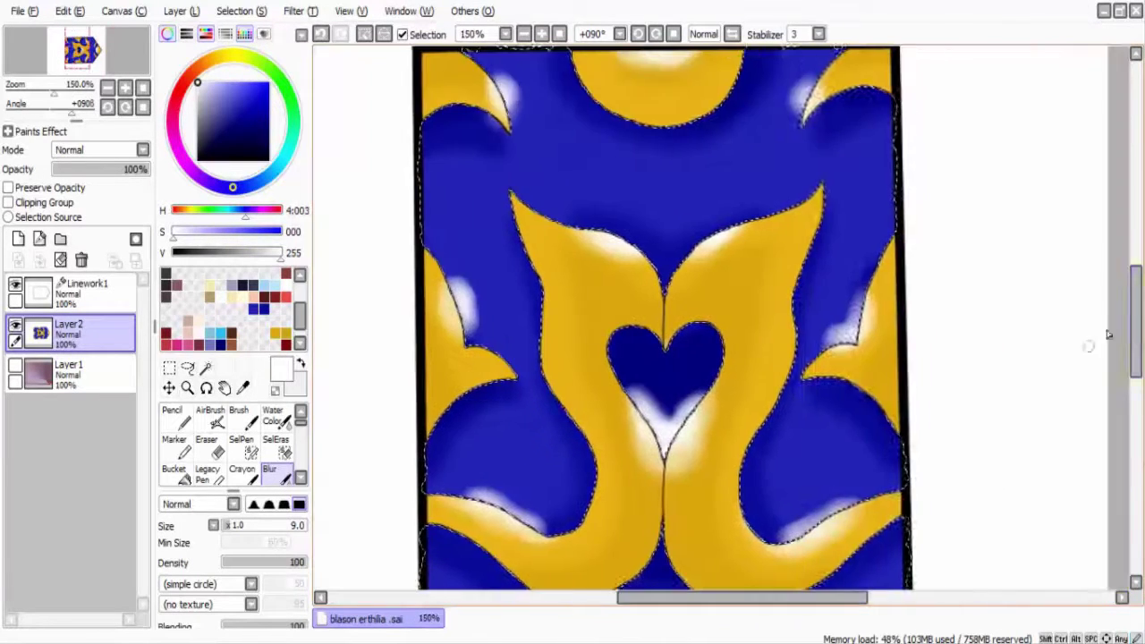
pyautogui.scroll(5, 552, 505)
pyautogui.scroll(-4, 971, 542)
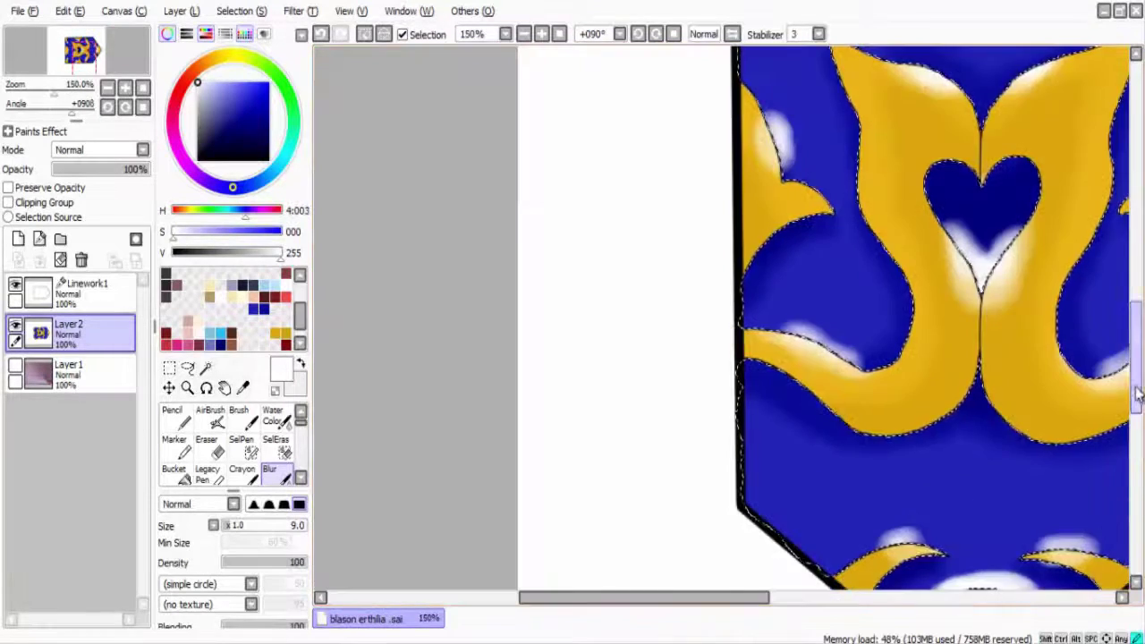
# - Blur the white glow above the half circle at the banner's tip
pyautogui.scroll(5, 601, 292)
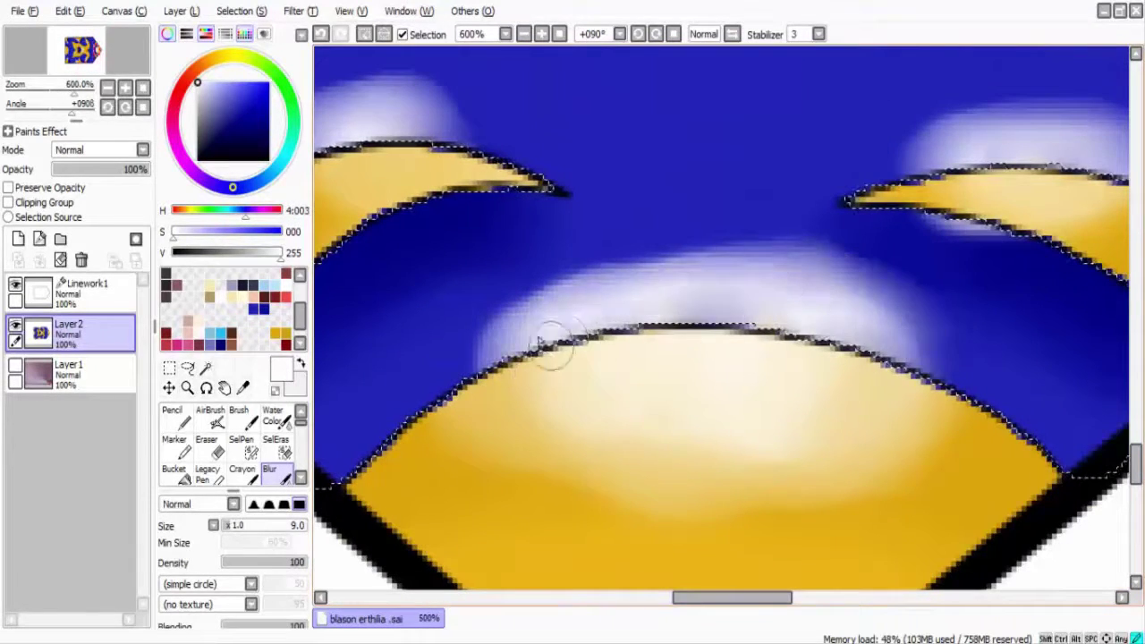
pyautogui.scroll(-6, 549, 345)
pyautogui.scroll(3, 1076, 328)
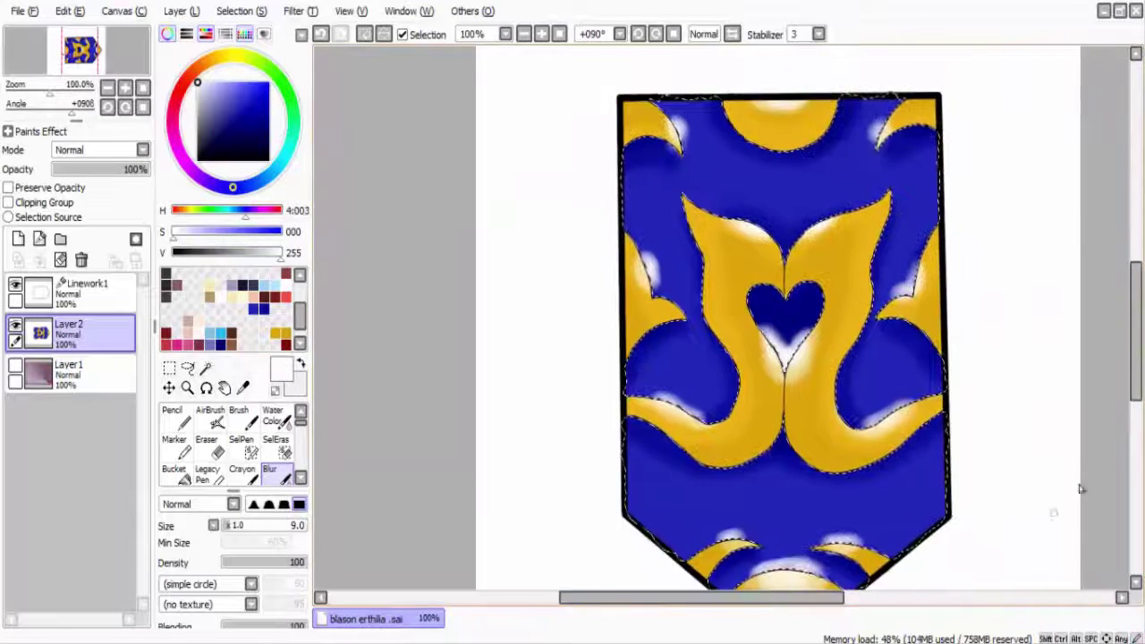
# - Undo the white glows painted on the blue background beside the gold ornaments
pyautogui.scroll(-1, 1080, 488)
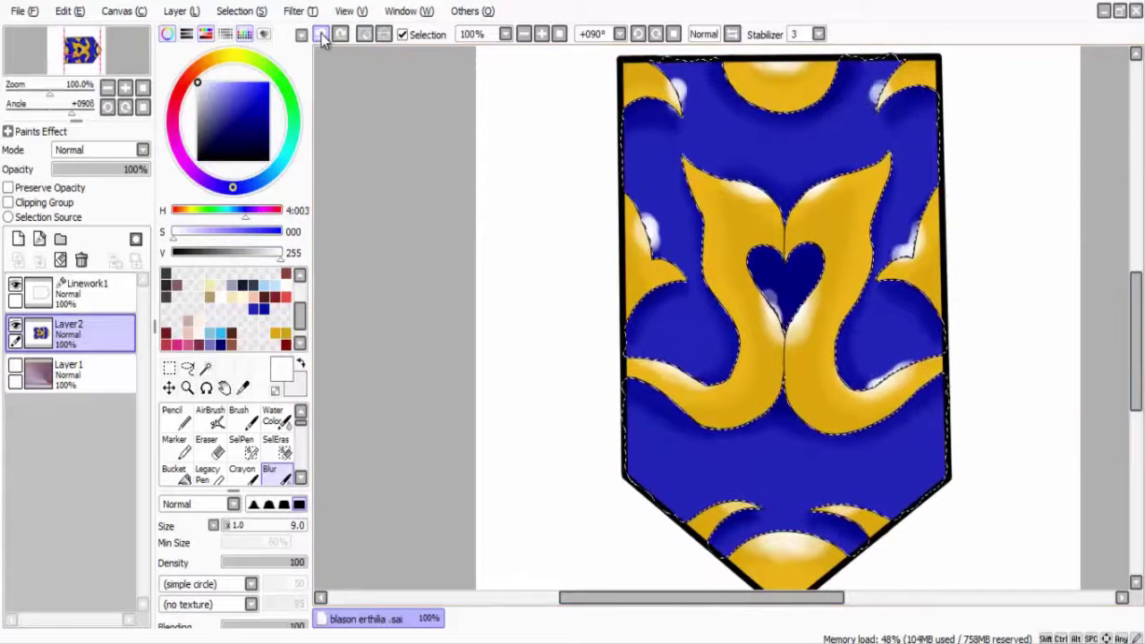
pyautogui.click(321, 33)
pyautogui.click(321, 33)
pyautogui.click(322, 33)
pyautogui.click(321, 33)
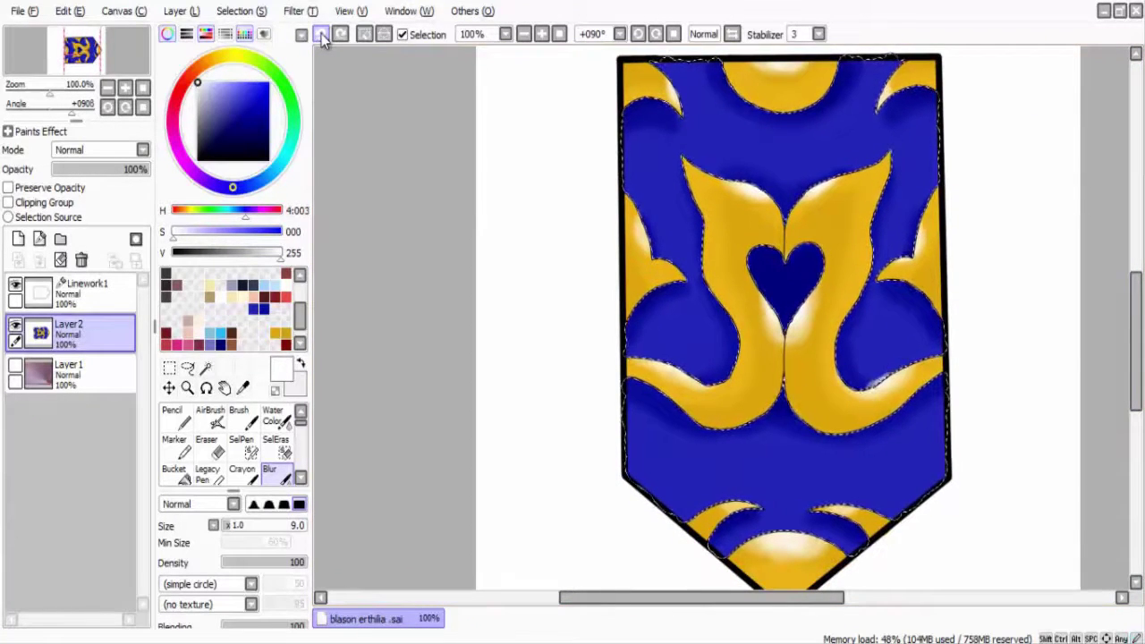
pyautogui.click(321, 33)
pyautogui.click(321, 33)
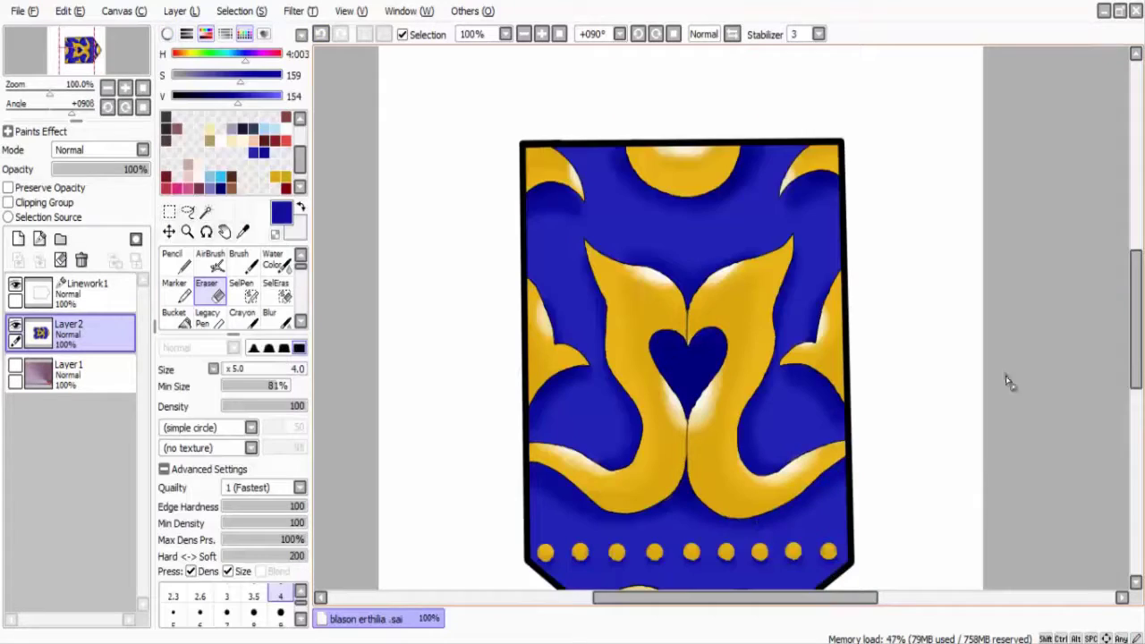
# - Outline the leftmost gold dot in the lower row with a thin black Curve line of size 0.7 on Linework1
pyautogui.scroll(-5, 936, 384)
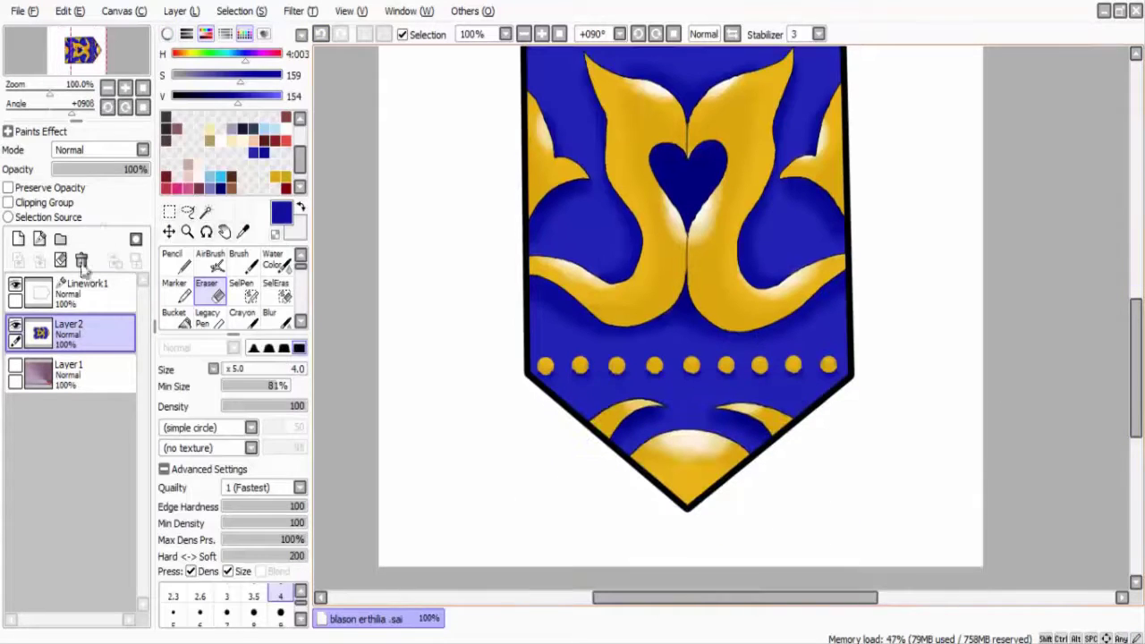
pyautogui.click(85, 291)
pyautogui.click(16, 325)
pyautogui.click(15, 325)
pyautogui.click(173, 315)
pyautogui.scroll(5, 537, 365)
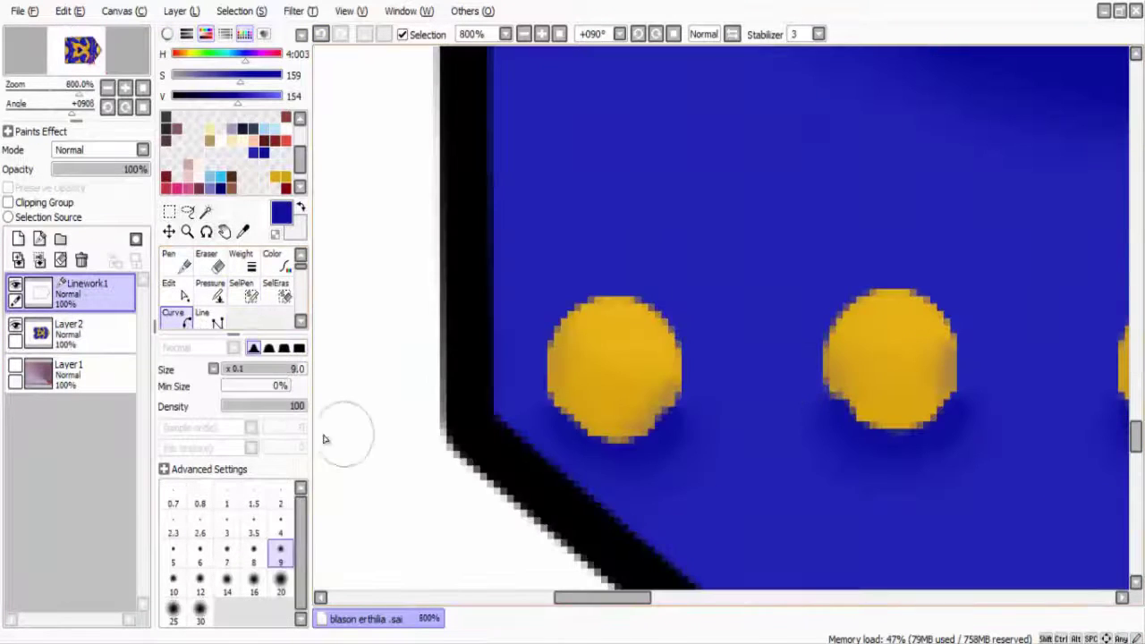
pyautogui.click(587, 304)
pyautogui.click(167, 34)
pyautogui.click(229, 122)
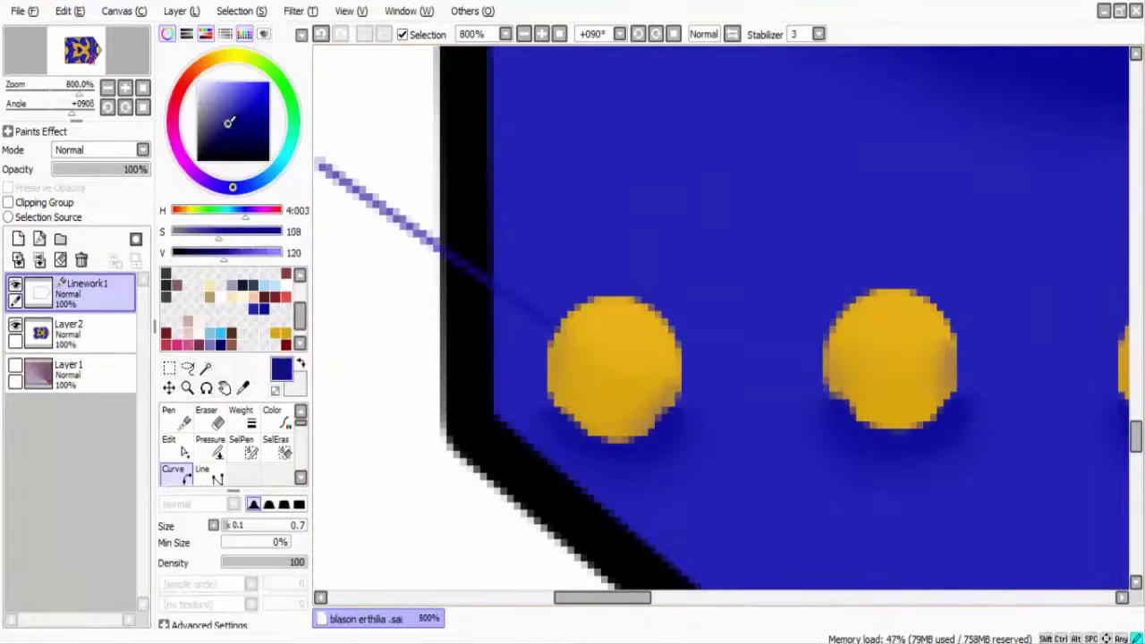
pyautogui.click(176, 416)
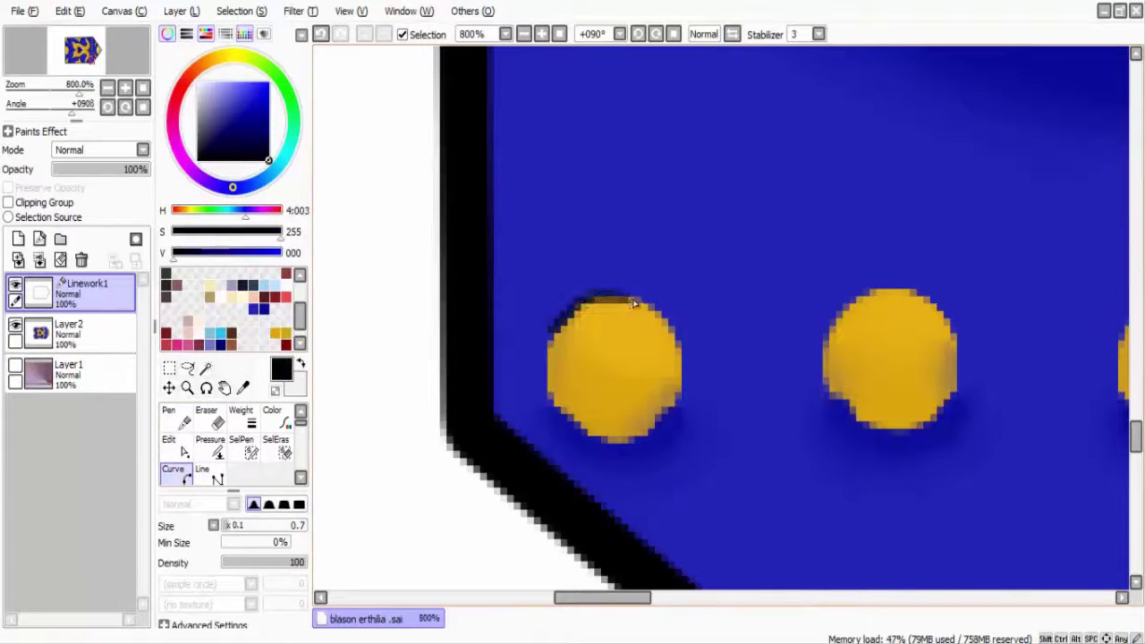
pyautogui.click(558, 325)
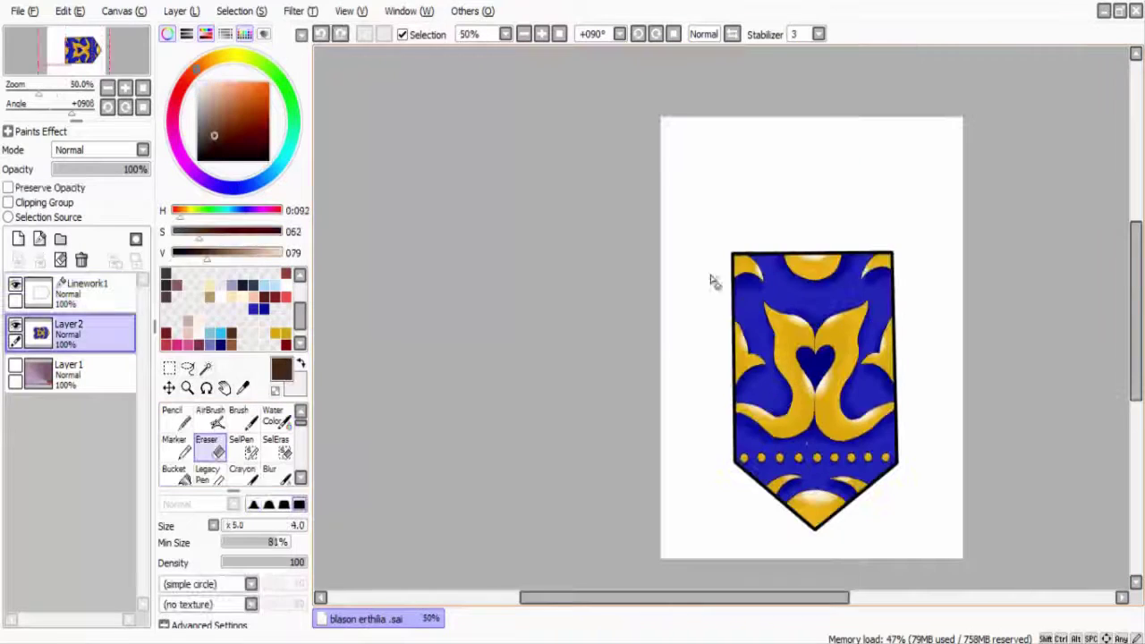
# - Add a new layer and place it beneath Layer1 at the bottom of the layer stack
pyautogui.press('v')
pyautogui.click(15, 238)
pyautogui.moveTo(71, 329); pyautogui.dragTo(78, 441)
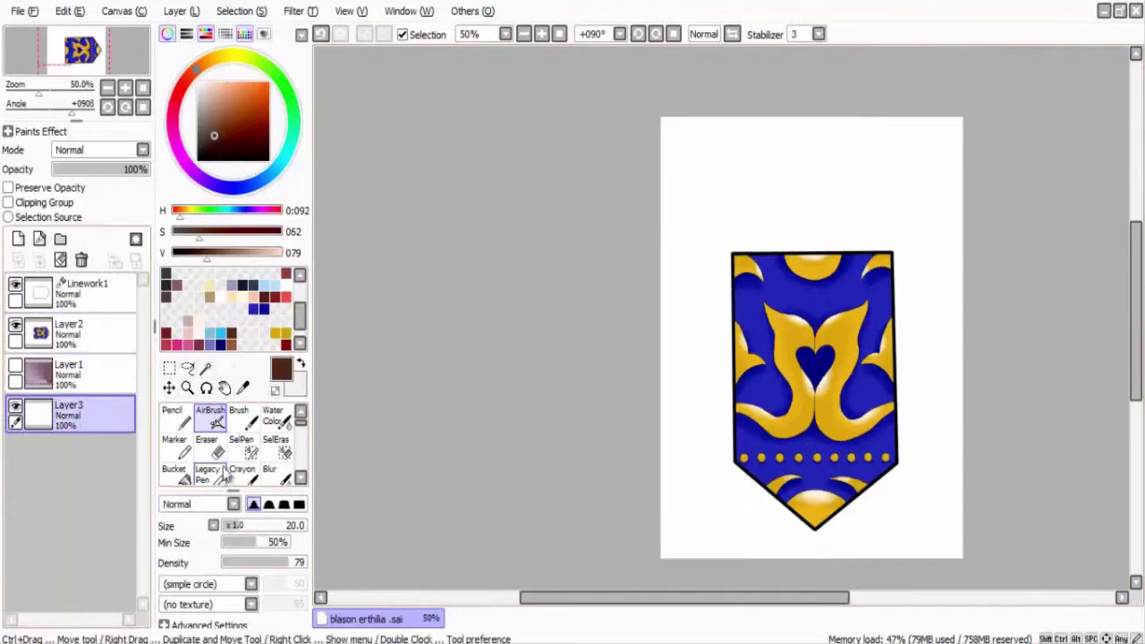
# - Cover the new bottom layer with brown around the banner using the AirBrush at size 500
pyautogui.click(204, 34)
pyautogui.click(304, 630)
pyautogui.moveTo(812, 179); pyautogui.dragTo(914, 542)
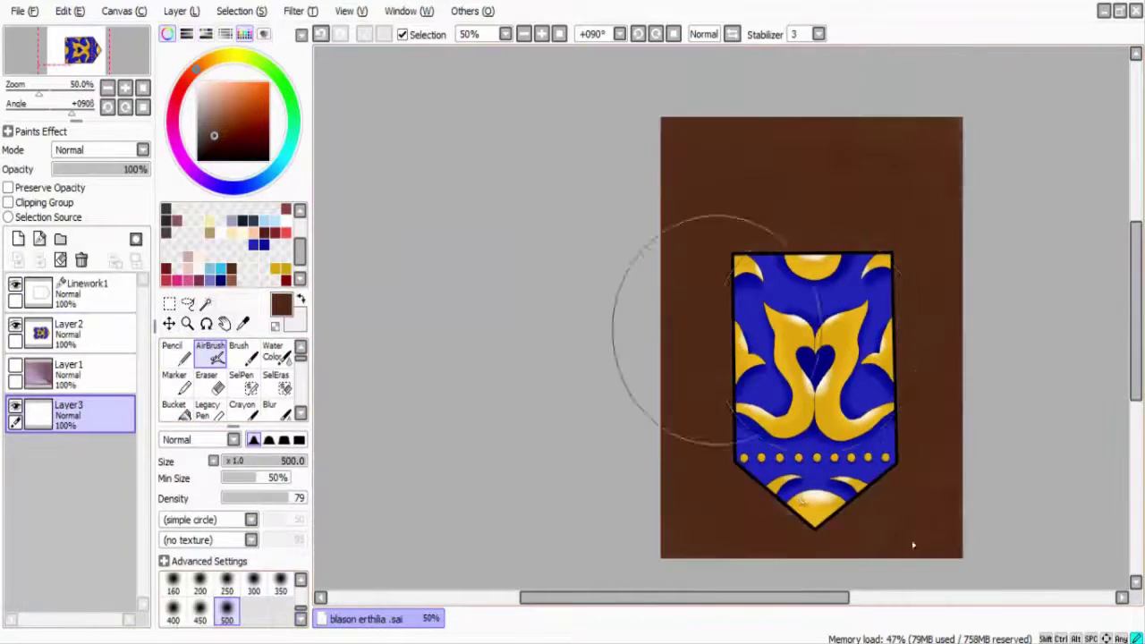
pyautogui.scroll(3, 690, 332)
pyautogui.scroll(-3, 232, 599)
# - Darken the outer edges of the background around the banner with dark brown, using the AirBrush at size 350
pyautogui.click(280, 583)
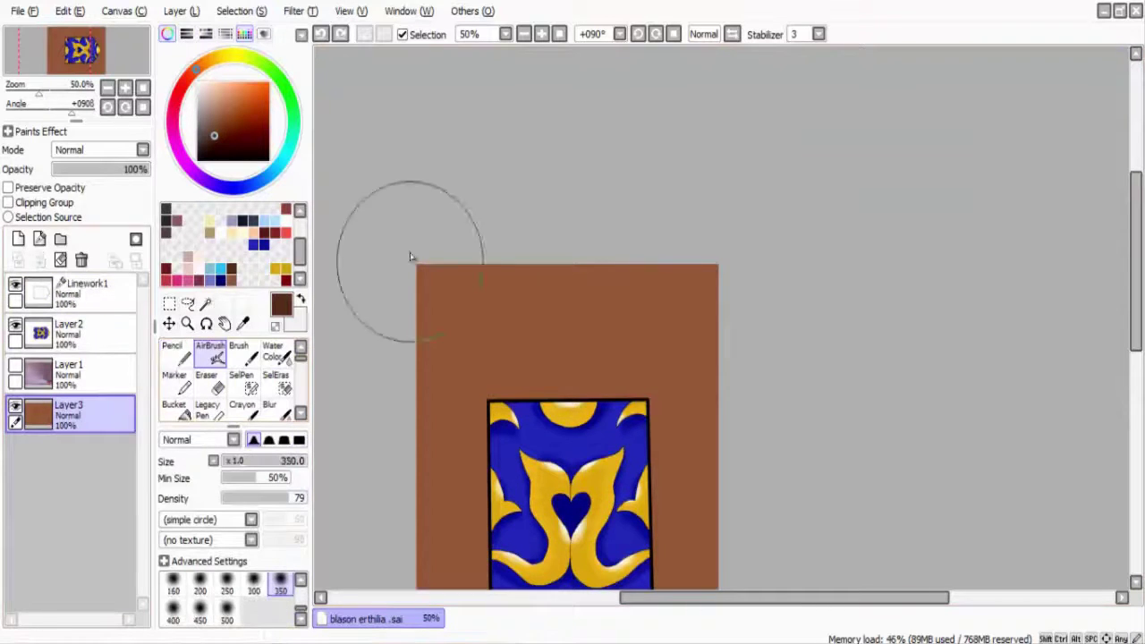
pyautogui.moveTo(409, 256)
pyautogui.mouseDown()
pyautogui.moveTo(376, 301)
pyautogui.moveTo(769, 305)
pyautogui.mouseUp()
pyautogui.moveTo(1135, 326); pyautogui.dragTo(1136, 398)
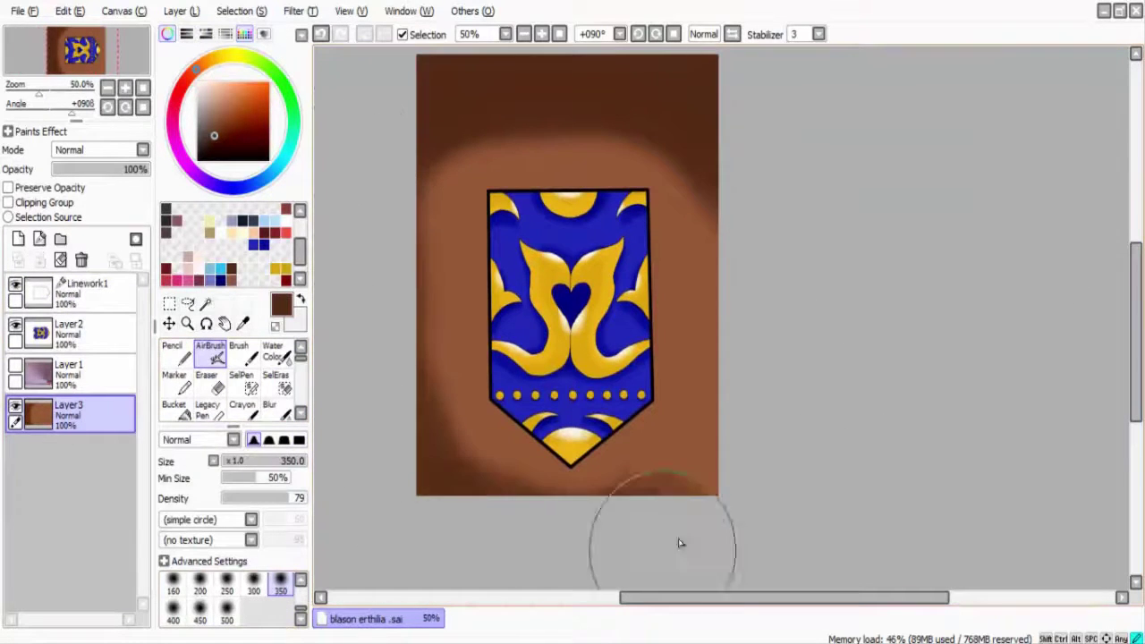
pyautogui.moveTo(344, 283)
pyautogui.mouseDown()
pyautogui.moveTo(563, 51)
pyautogui.moveTo(422, 549)
pyautogui.moveTo(358, 116)
pyautogui.moveTo(429, 241)
pyautogui.mouseUp()
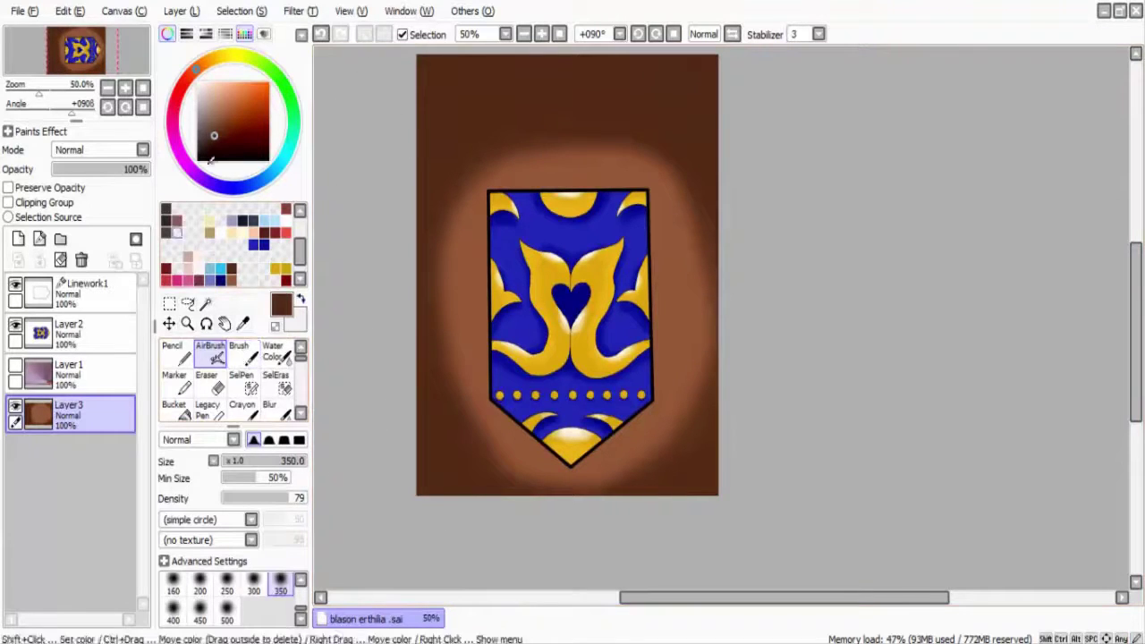
# - Save the banner drawing as the JPG file "blason erthilia"
pyautogui.click(24, 11)
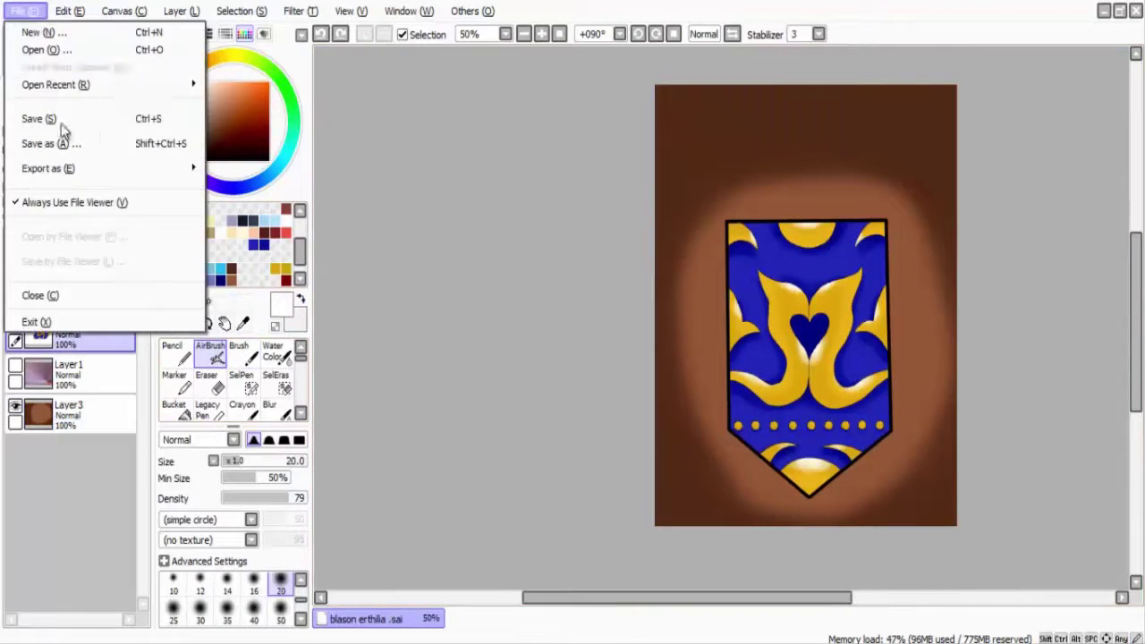
pyautogui.click(61, 126)
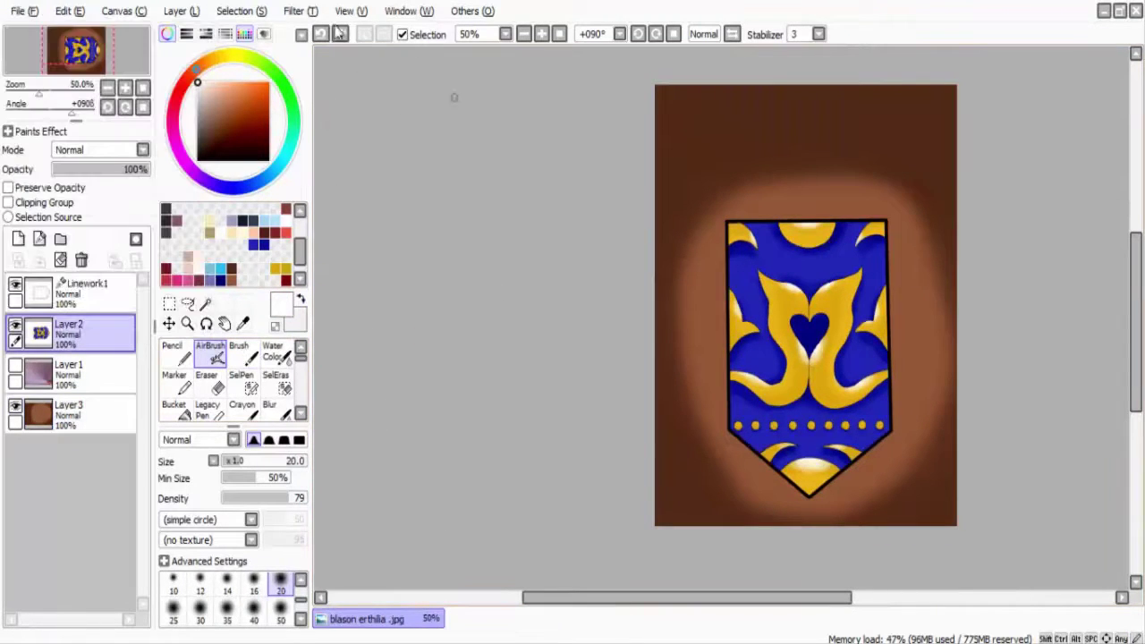
# - Redo the white airbrushed glows and light spots over the banner and its background
pyautogui.click(340, 40)
pyautogui.click(341, 39)
pyautogui.click(341, 39)
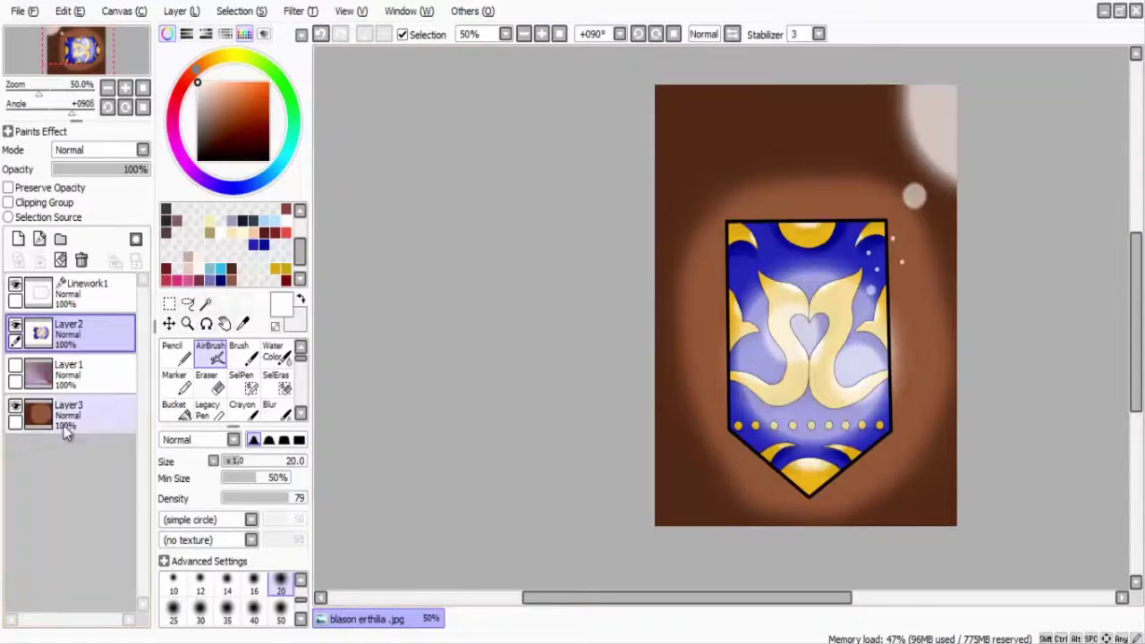
# - Try to delete the hidden Layer1 from the layer stack
pyautogui.click(67, 414)
pyautogui.press('Delete')
pyautogui.click(320, 39)
pyautogui.click(67, 368)
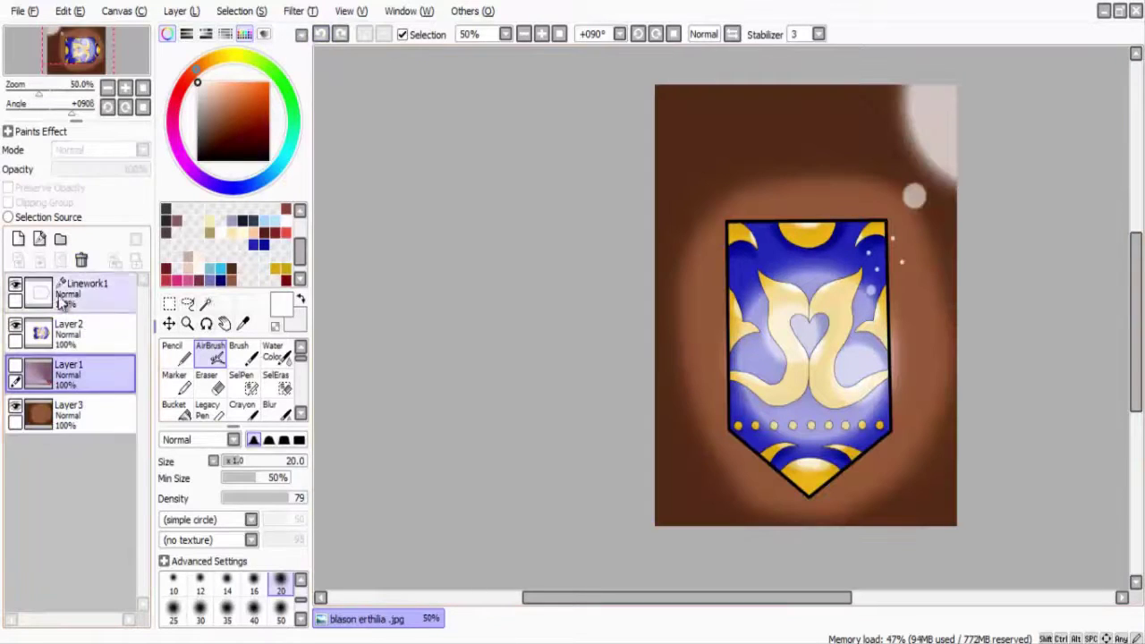
pyautogui.click(80, 260)
# - Undo the deletion of Layer1 and the small white glow inside the motif's right lower curl
pyautogui.click(269, 409)
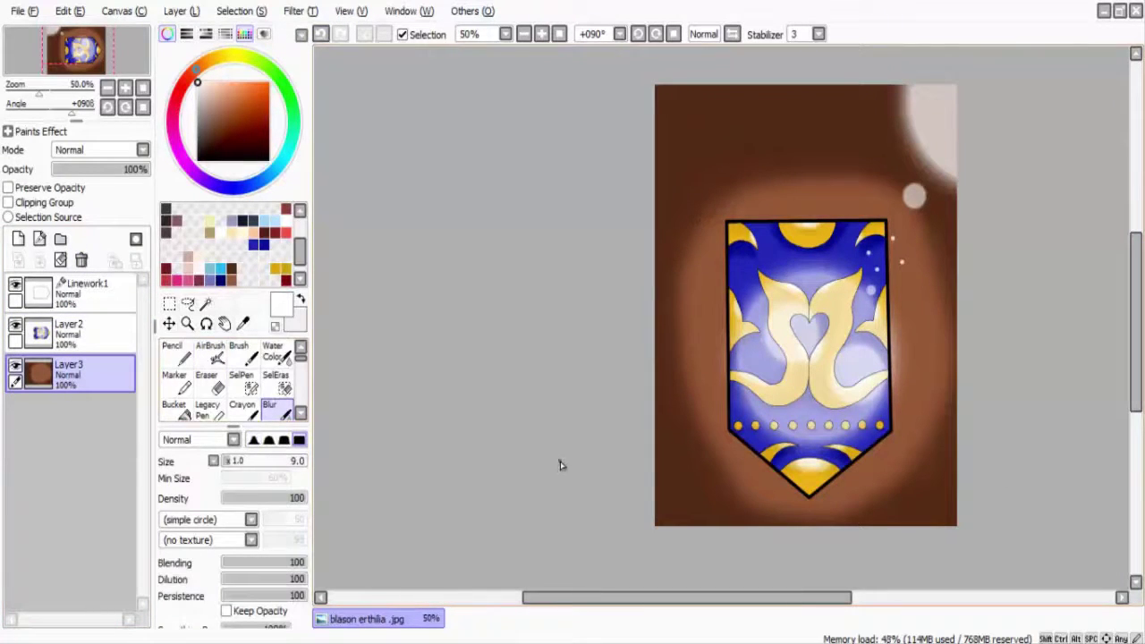
pyautogui.click(321, 34)
pyautogui.click(320, 34)
pyautogui.click(320, 34)
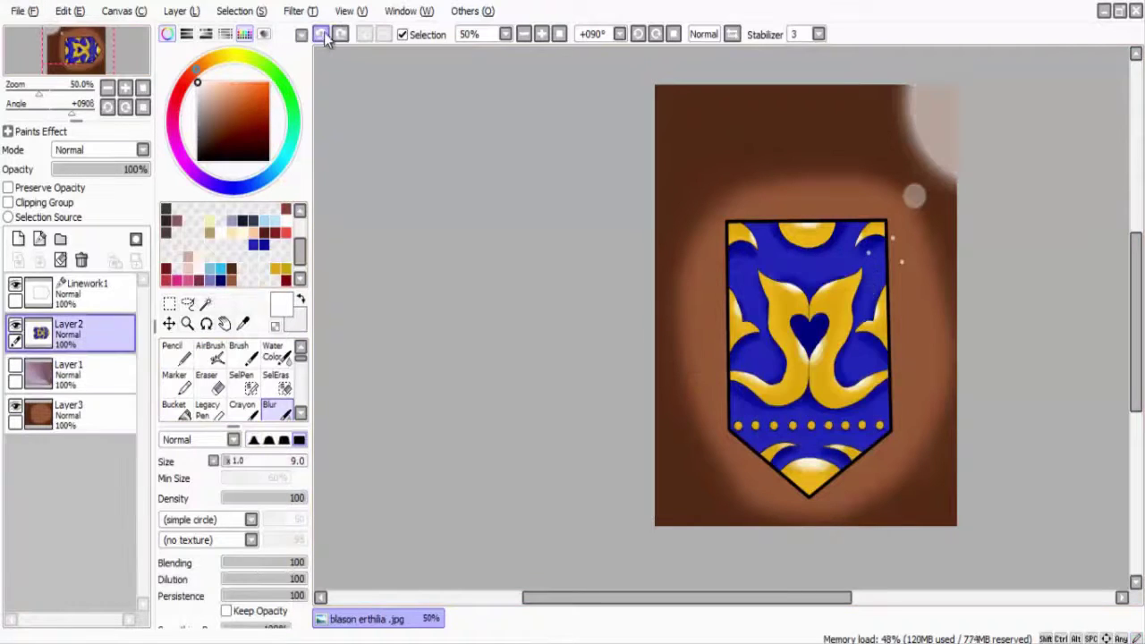
pyautogui.click(341, 34)
pyautogui.click(341, 34)
pyautogui.click(317, 36)
pyautogui.click(317, 36)
pyautogui.click(316, 35)
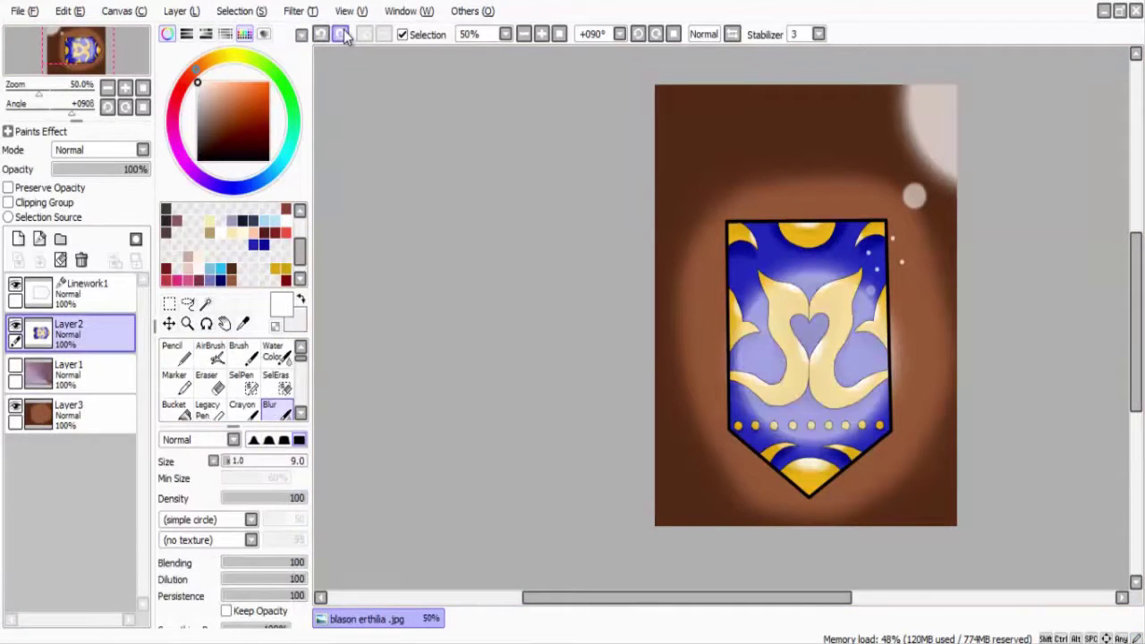
pyautogui.click(316, 36)
# - Try to soften the large white glow over the motif's right half with the Blur tool at size 120
pyautogui.click(167, 34)
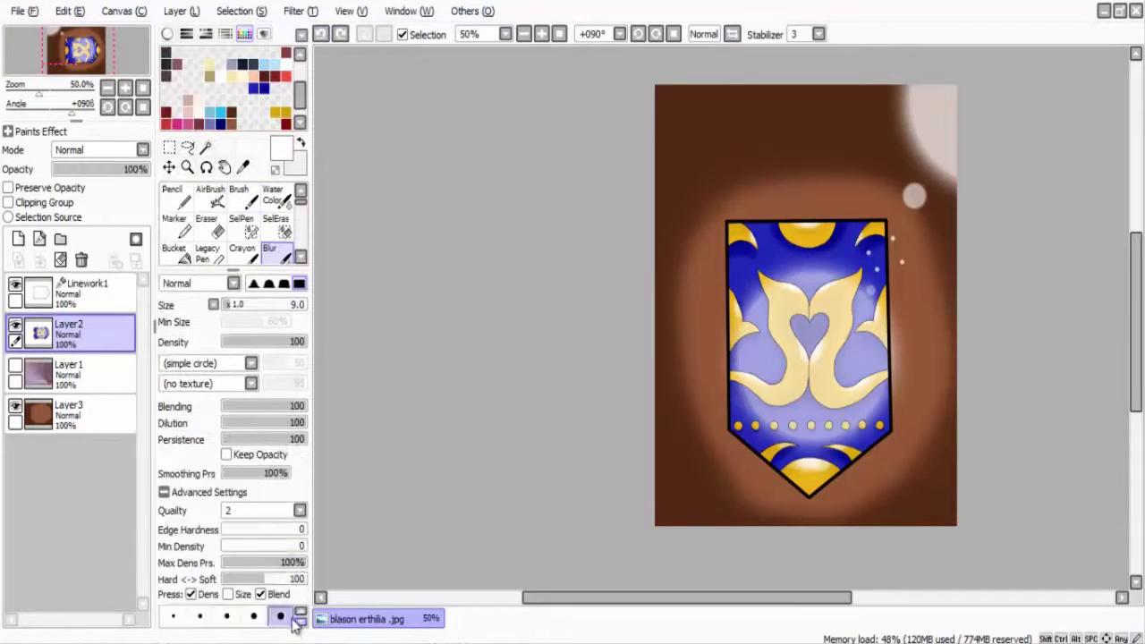
pyautogui.click(244, 34)
pyautogui.click(282, 590)
pyautogui.scroll(1, 851, 304)
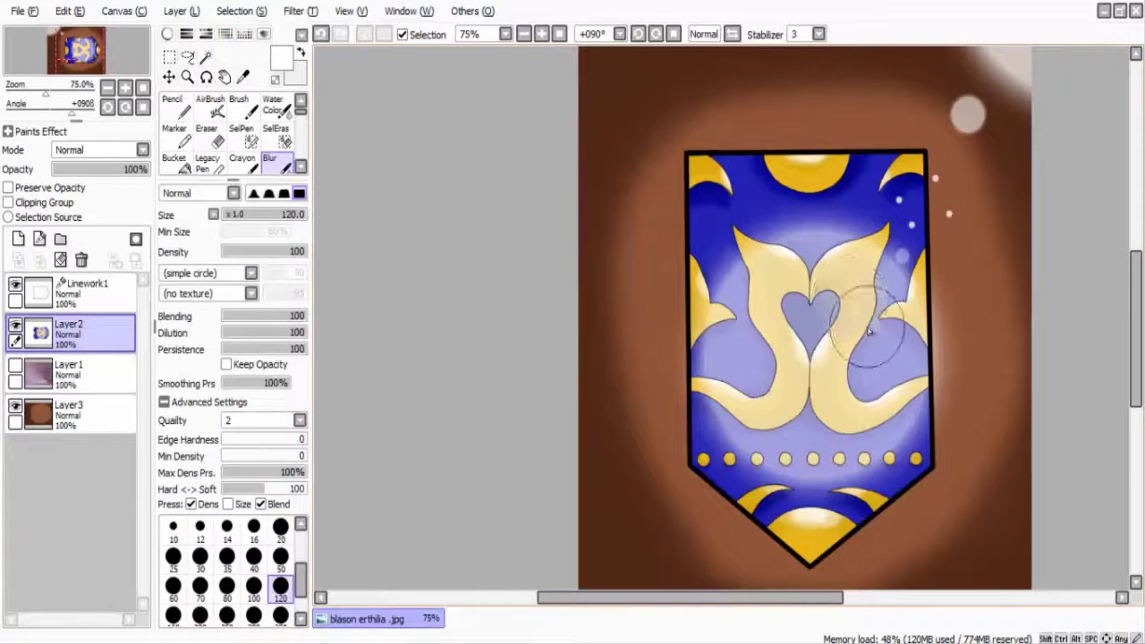
pyautogui.click(167, 34)
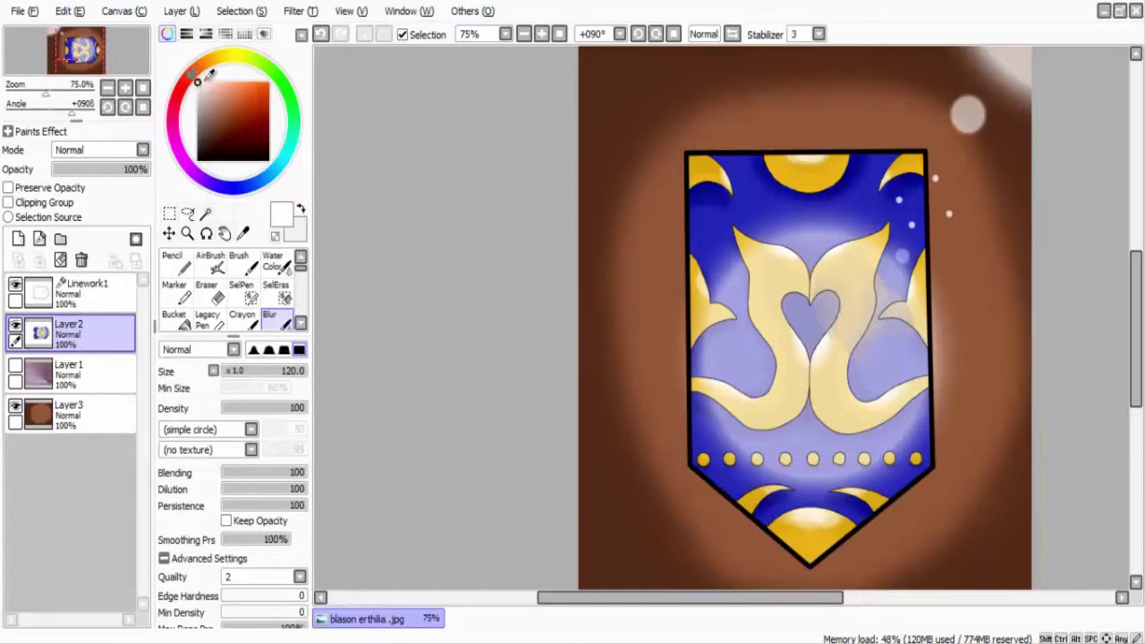
pyautogui.click(322, 35)
# - Undo the remaining blur and airbrush a white glow at size 120 from the heart to the motif's right lower curl
pyautogui.press('v')
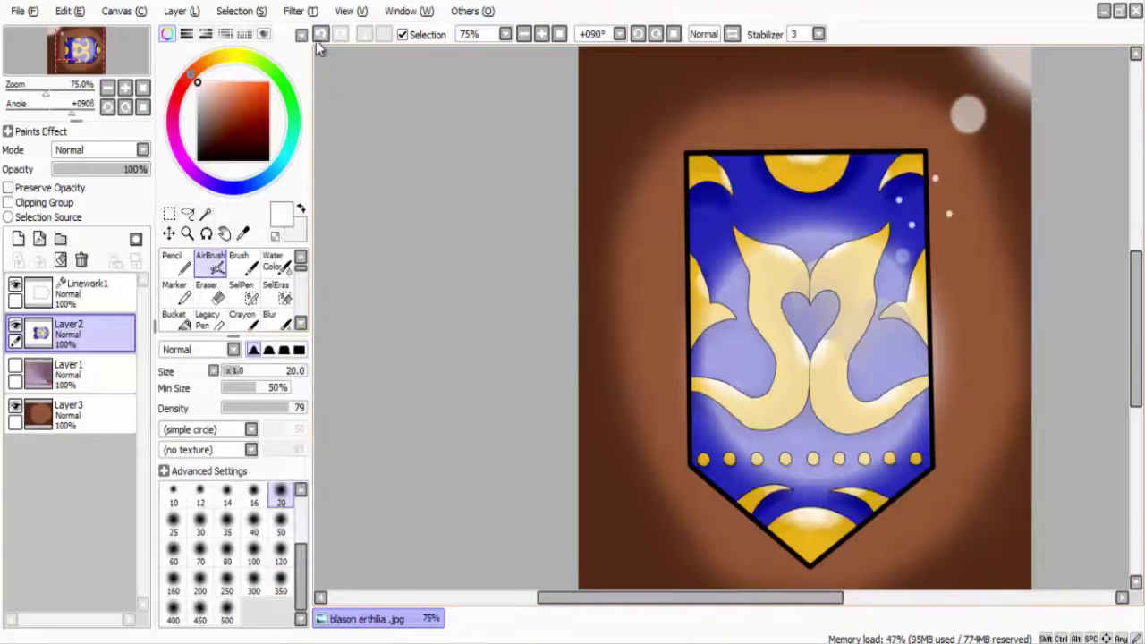
pyautogui.click(320, 36)
pyautogui.click(282, 561)
pyautogui.moveTo(805, 268)
pyautogui.mouseDown()
pyautogui.moveTo(825, 360)
pyautogui.moveTo(885, 375)
pyautogui.mouseUp()
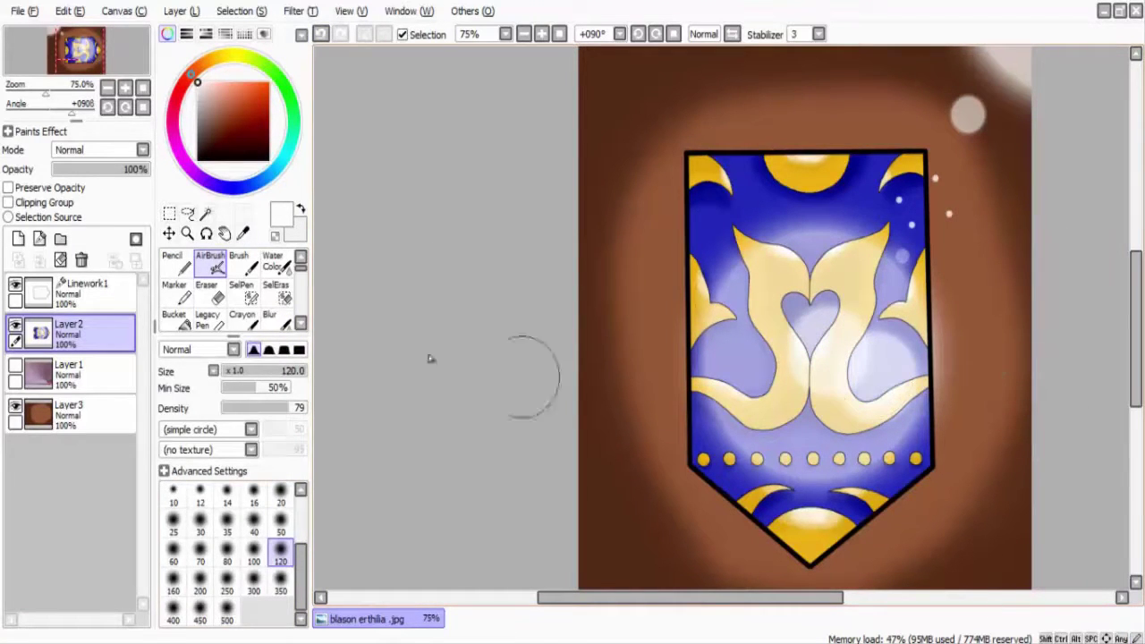
# - Reduce the AirBrush size and dot small white light spots across and beyond the banner's upper right edge
pyautogui.press('[')
pyautogui.press('[')
pyautogui.press('[')
pyautogui.press('[')
pyautogui.press('[')
pyautogui.press('[')
pyautogui.press('[')
pyautogui.press('[')
pyautogui.press('[')
pyautogui.press('[')
pyautogui.press('[')
pyautogui.press('[')
pyautogui.press('[')
pyautogui.press('[')
pyautogui.press('[')
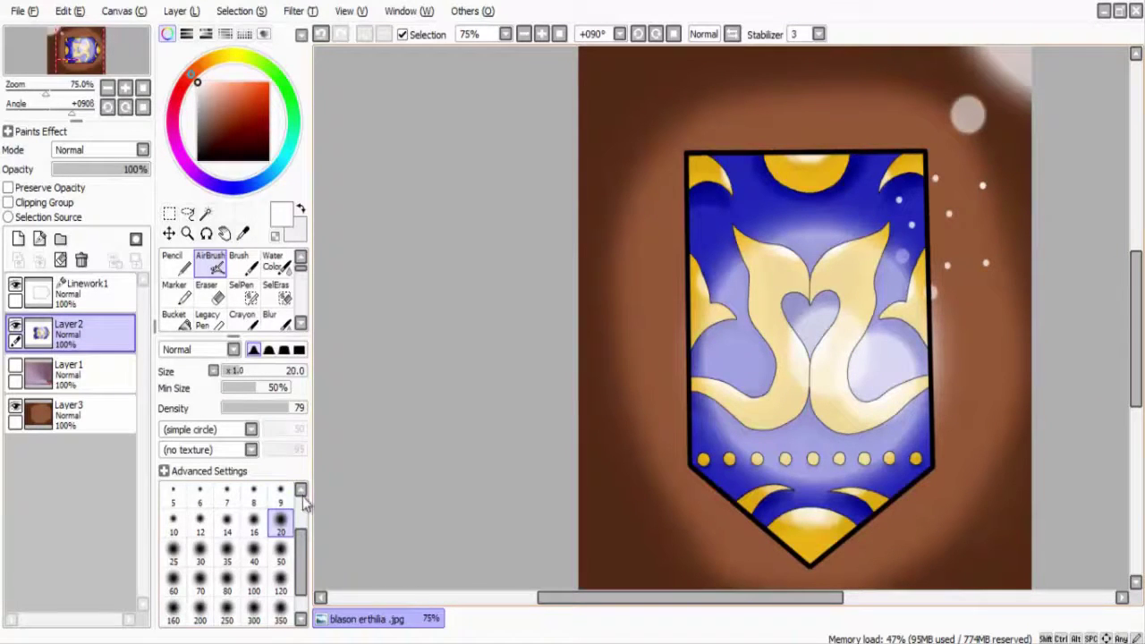
# - Airbrush a larger white light spot at size 50 near the background's right edge, beside the banner's upper corner
pyautogui.press(']')
pyautogui.press(']')
pyautogui.press(']')
pyautogui.press(']')
pyautogui.press(']')
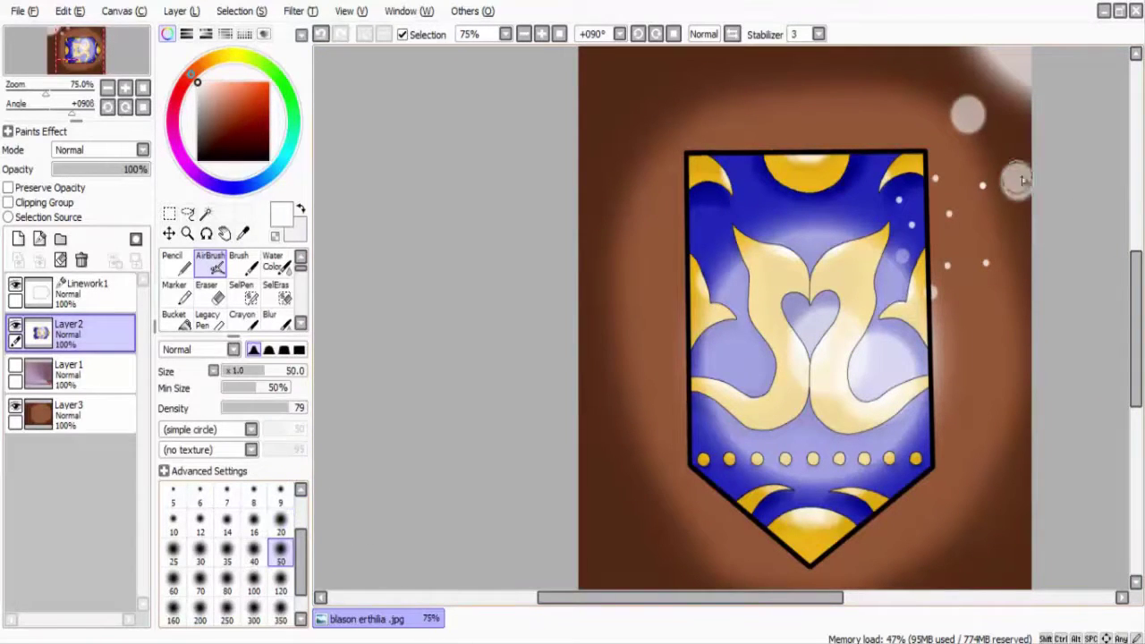
# - Try to brighten the large white glow in the canvas's upper right corner with the AirBrush at size 350
pyautogui.click(280, 615)
pyautogui.scroll(-1, 997, 63)
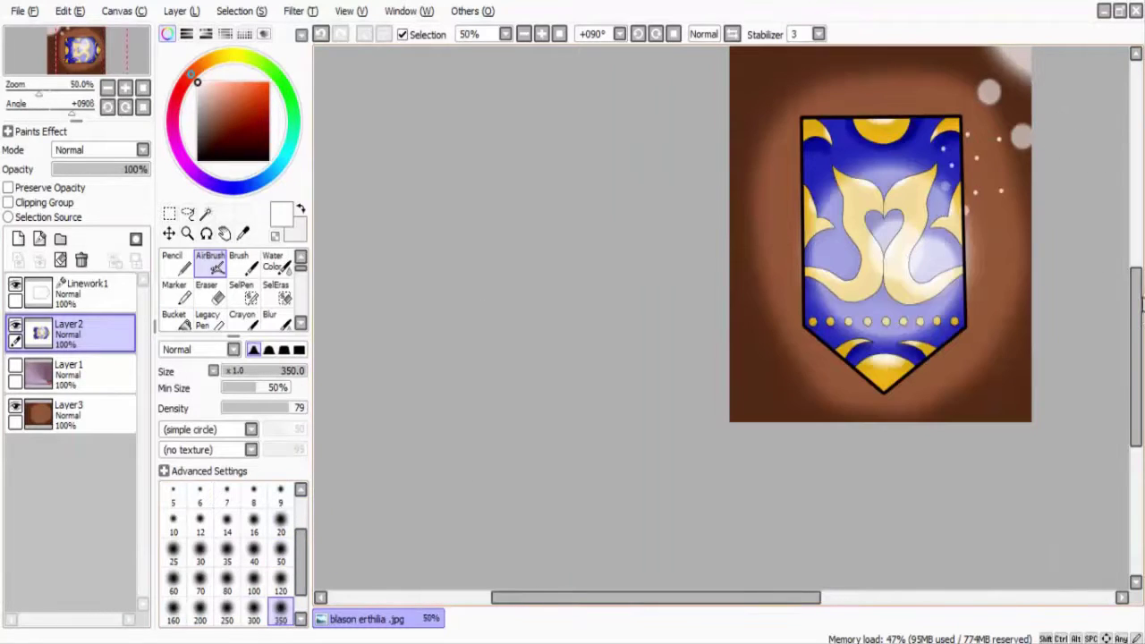
pyautogui.click(1057, 89)
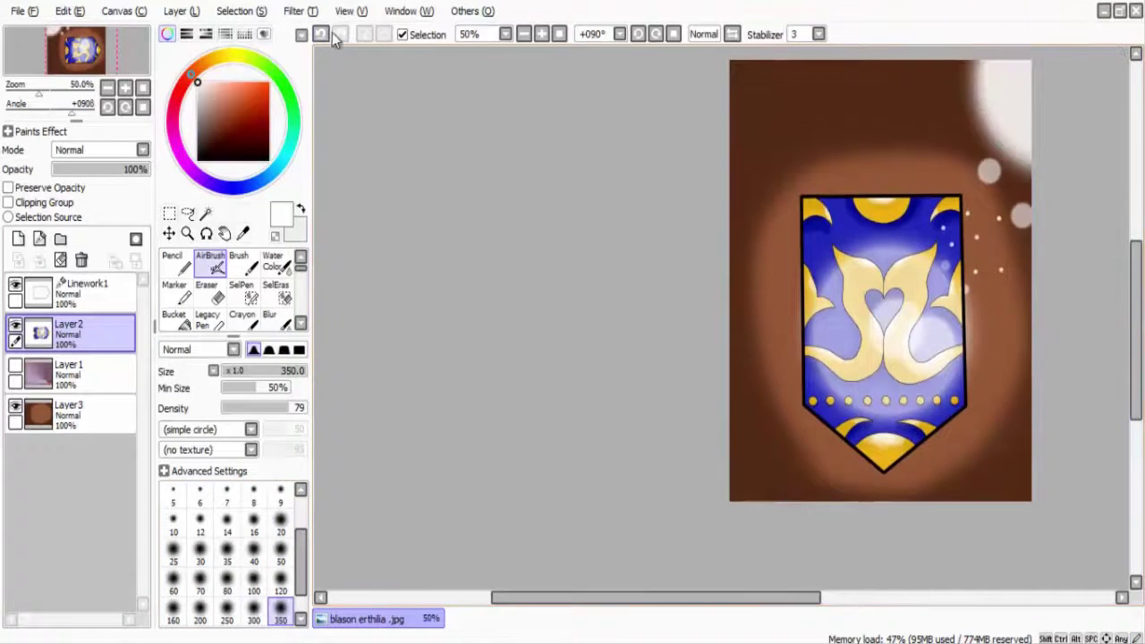
pyautogui.click(322, 34)
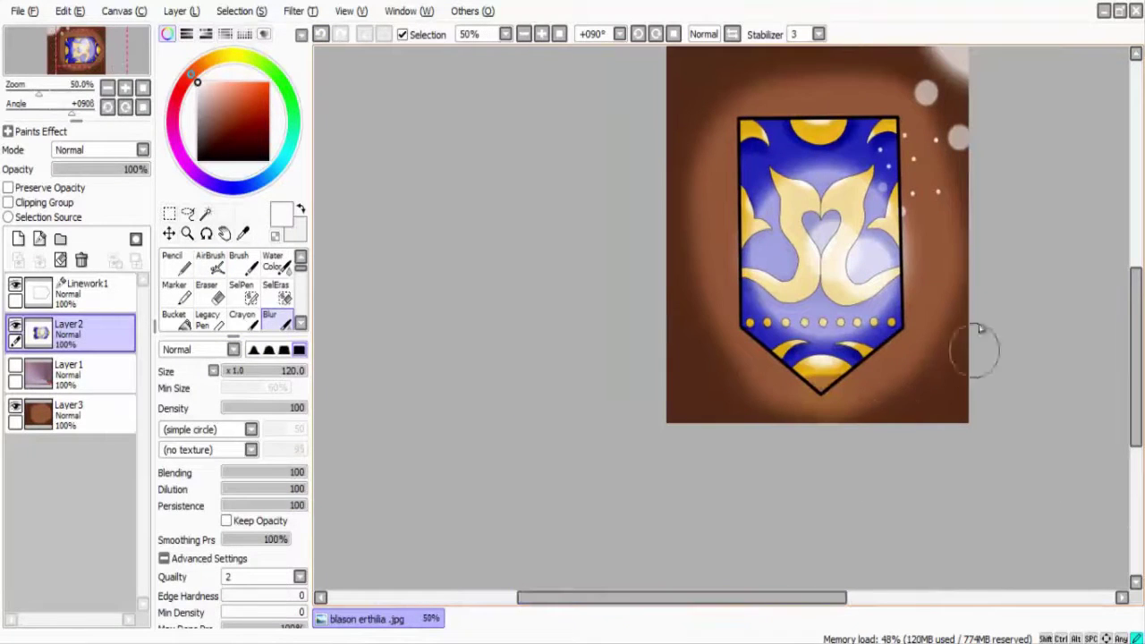
# - Hide Layer2 and soften the transition between light and dark brown on Layer3 with the Blur tool at size 50
pyautogui.click(69, 414)
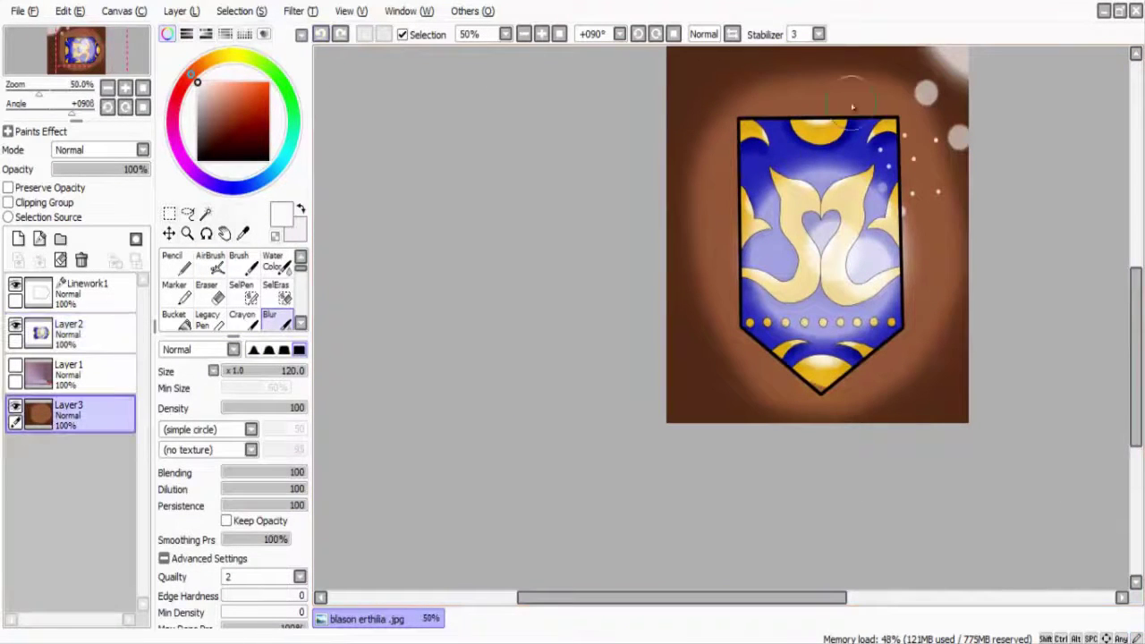
pyautogui.click(16, 323)
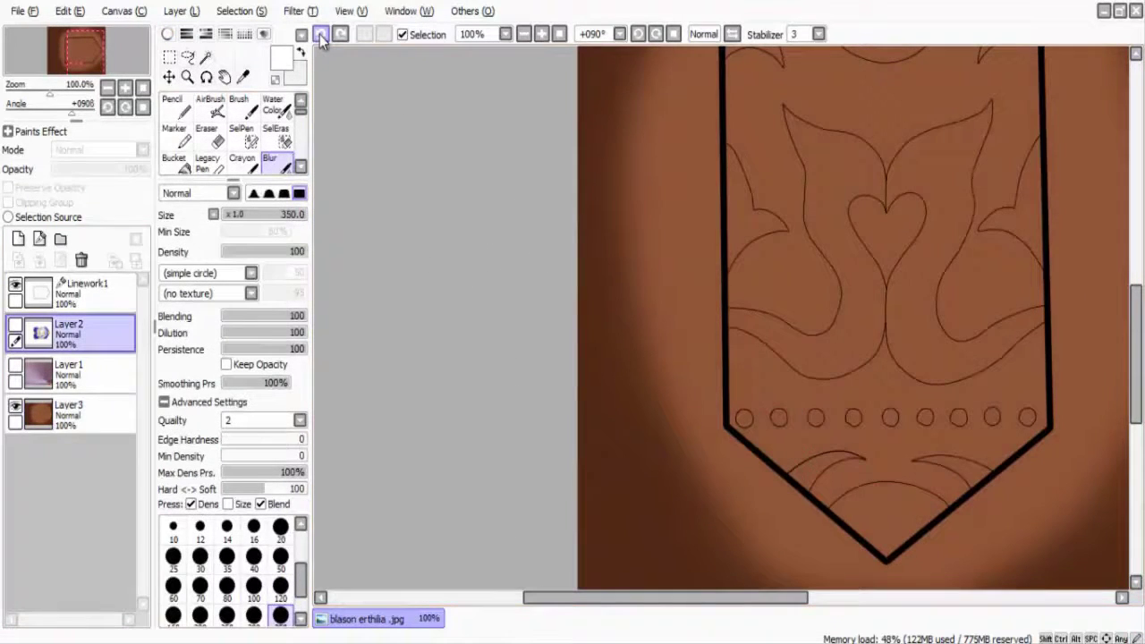
pyautogui.click(320, 35)
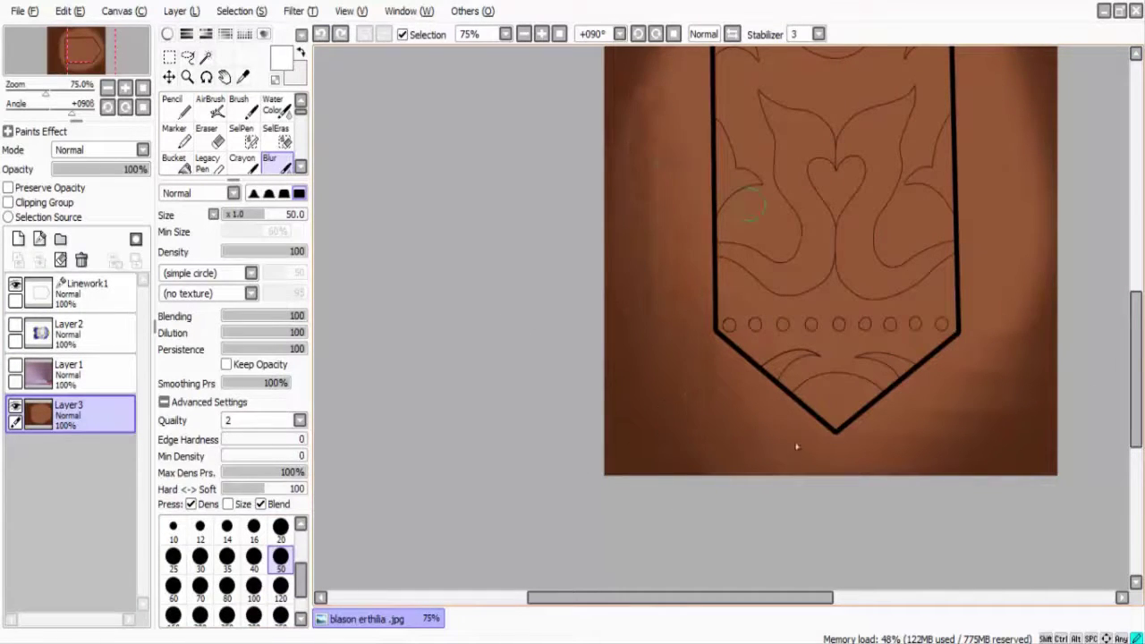
pyautogui.scroll(-3, 742, 559)
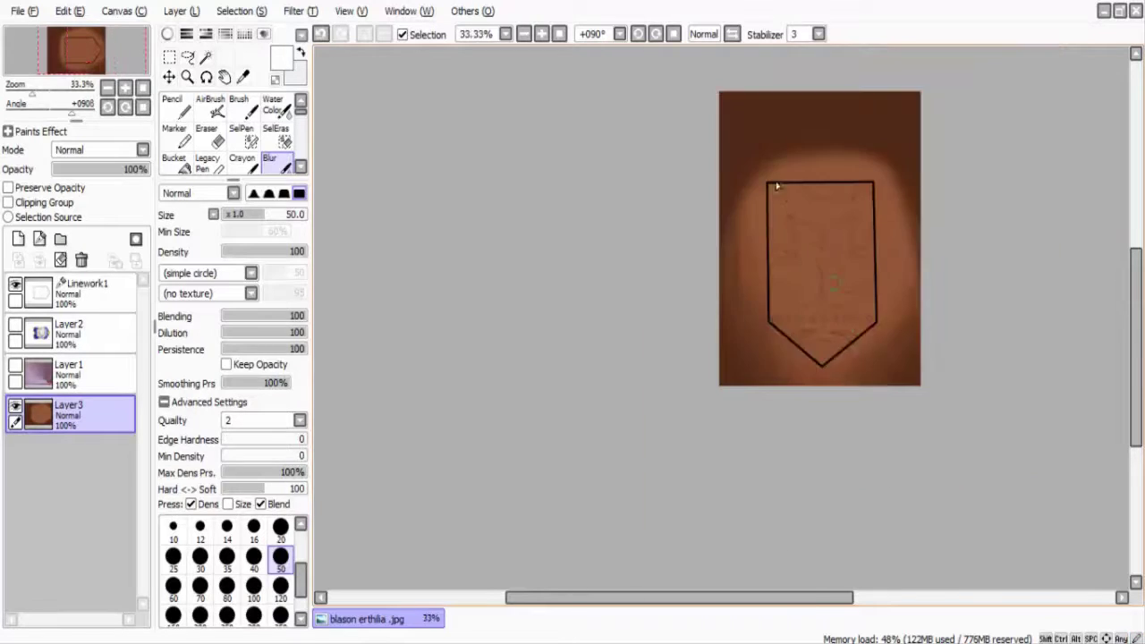
pyautogui.scroll(3, 736, 161)
pyautogui.moveTo(895, 118); pyautogui.dragTo(1015, 132)
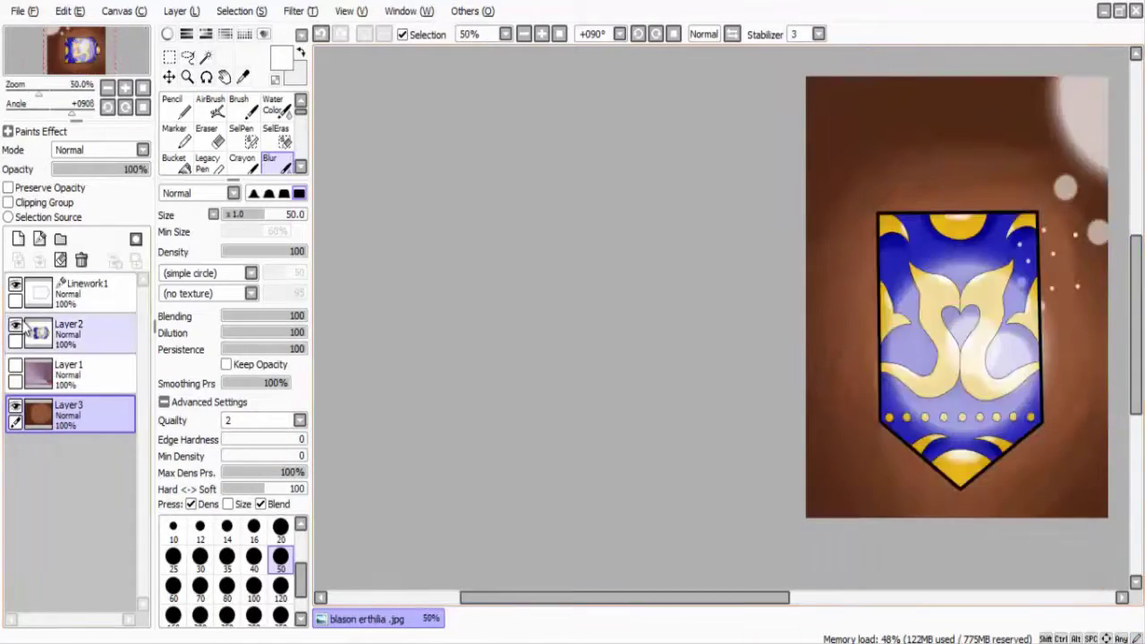
# - Sample a dark brown from the background and airbrush it on Layer3 around the banner at size 350
pyautogui.moveTo(678, 598); pyautogui.dragTo(798, 597)
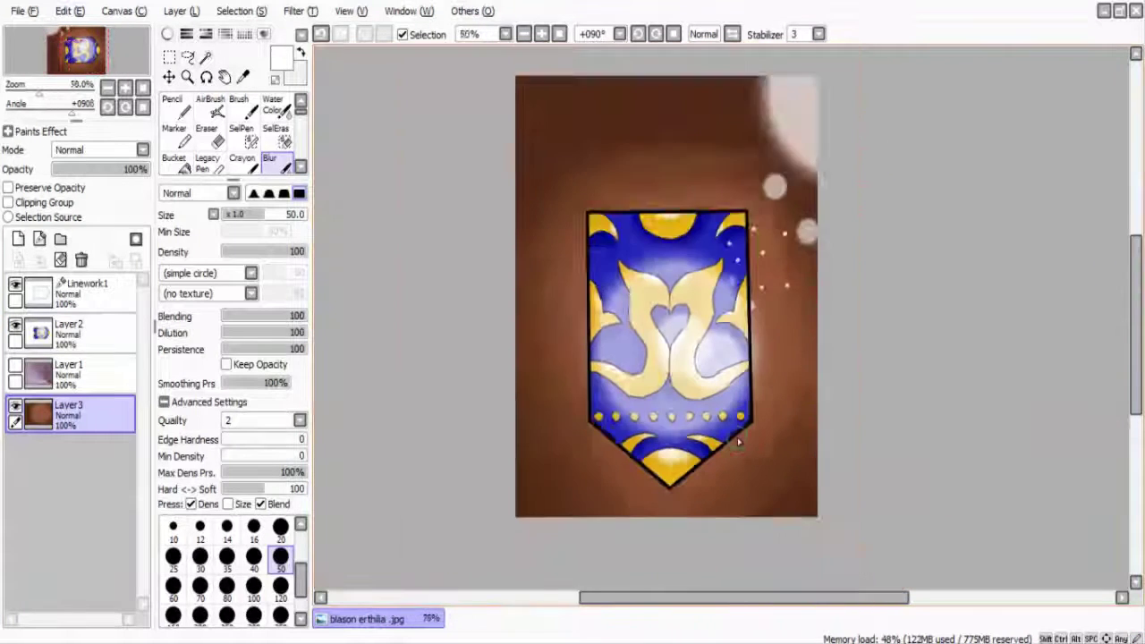
pyautogui.click(210, 261)
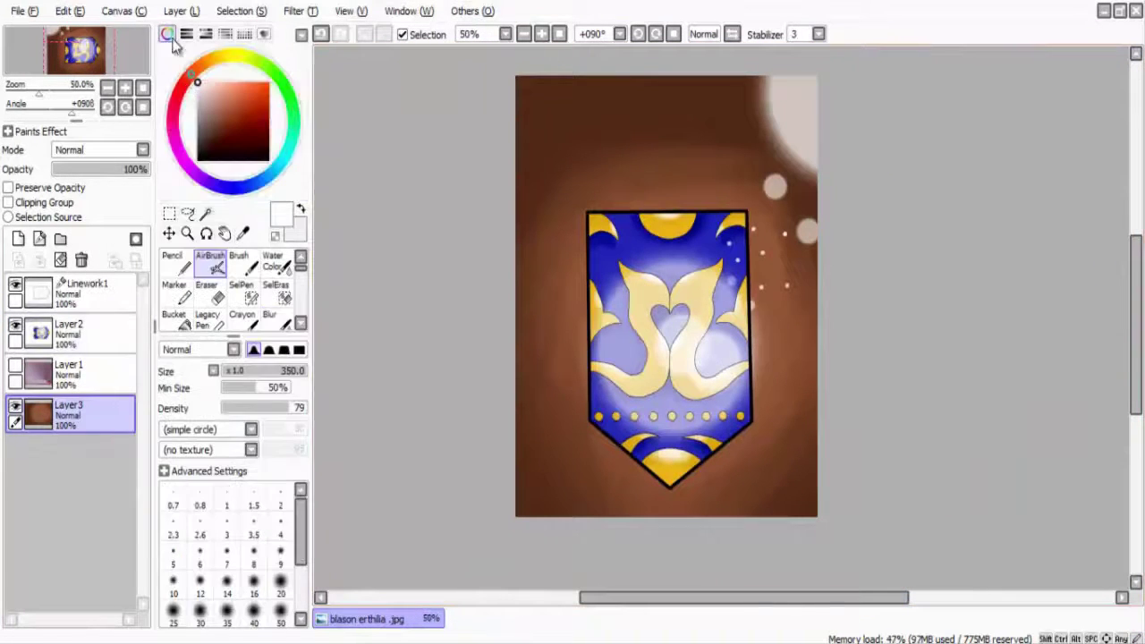
pyautogui.keyDown('alt'); pyautogui.click(544, 367); pyautogui.keyUp('alt')
pyautogui.scroll(1, 544, 368)
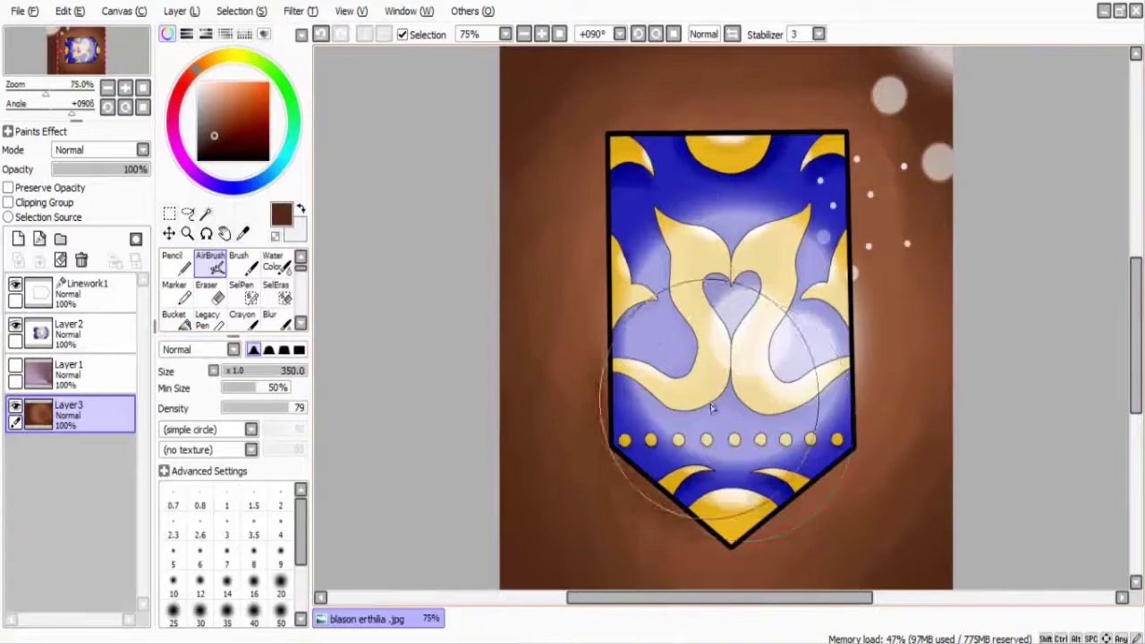
pyautogui.moveTo(749, 414)
pyautogui.mouseDown()
pyautogui.moveTo(763, 351)
pyautogui.moveTo(743, 240)
pyautogui.moveTo(771, 210)
pyautogui.moveTo(688, 221)
pyautogui.moveTo(699, 309)
pyautogui.moveTo(706, 251)
pyautogui.moveTo(756, 231)
pyautogui.moveTo(769, 372)
pyautogui.moveTo(797, 346)
pyautogui.mouseUp()
# - Try to soften the airbrushed dark brown shading around the banner with the Blur tool at size 50
pyautogui.scroll(2, 797, 345)
pyautogui.click(269, 317)
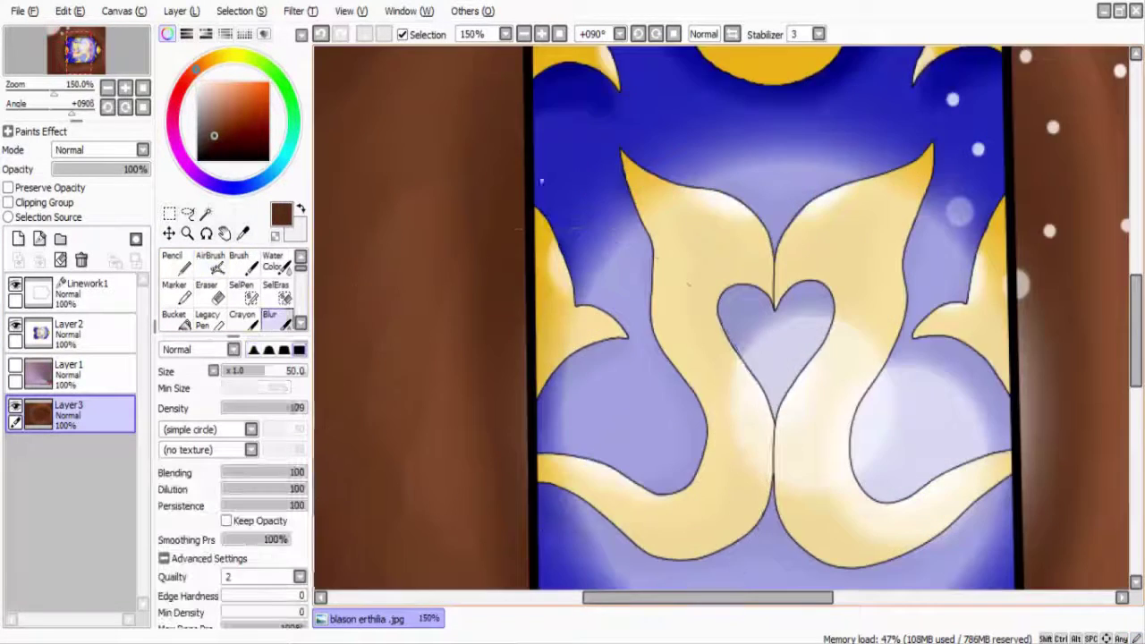
pyautogui.scroll(-1, 467, 187)
pyautogui.scroll(-1, 489, 267)
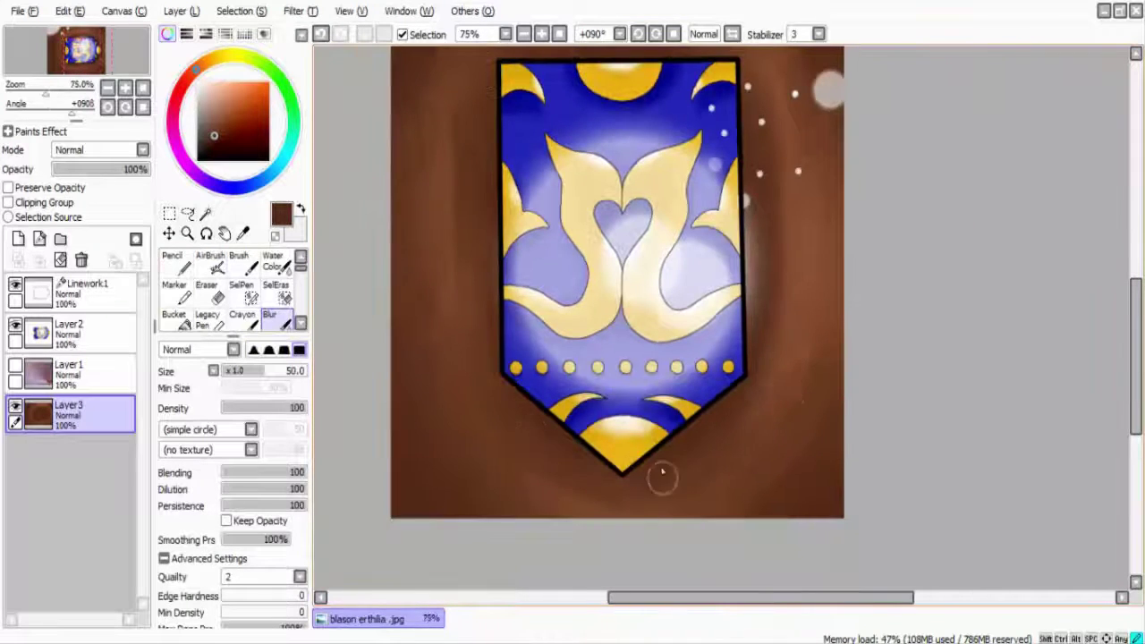
pyautogui.scroll(2, 564, 107)
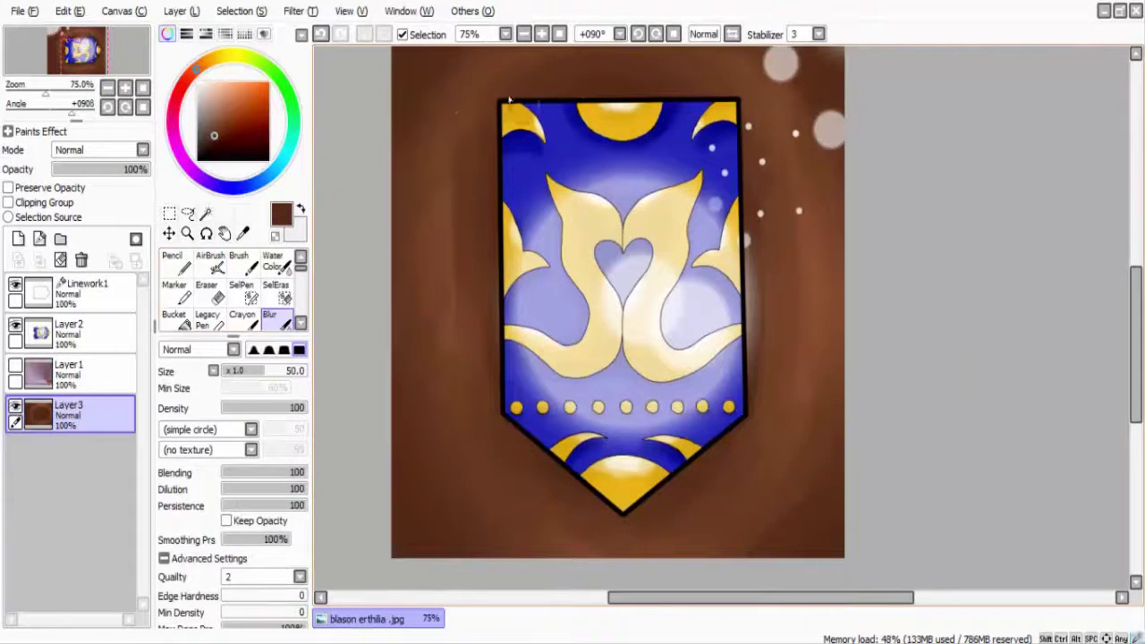
pyautogui.scroll(-1, 774, 401)
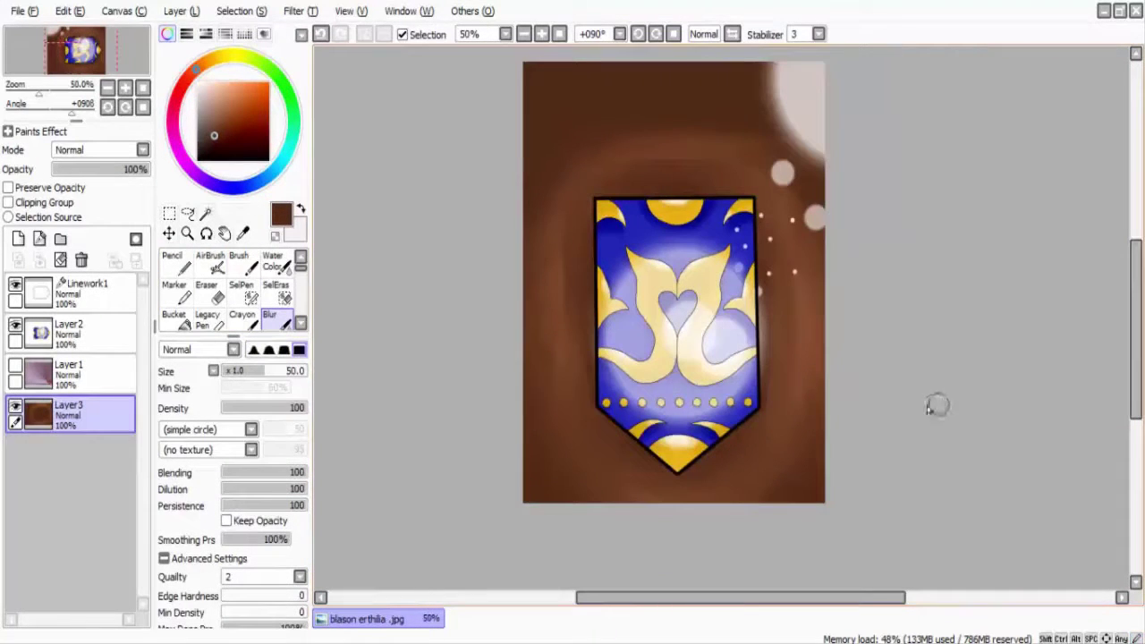
# - Undo the last blur strokes on the brown shading around the banner
pyautogui.click(321, 35)
pyautogui.click(321, 35)
pyautogui.click(324, 35)
pyautogui.click(324, 35)
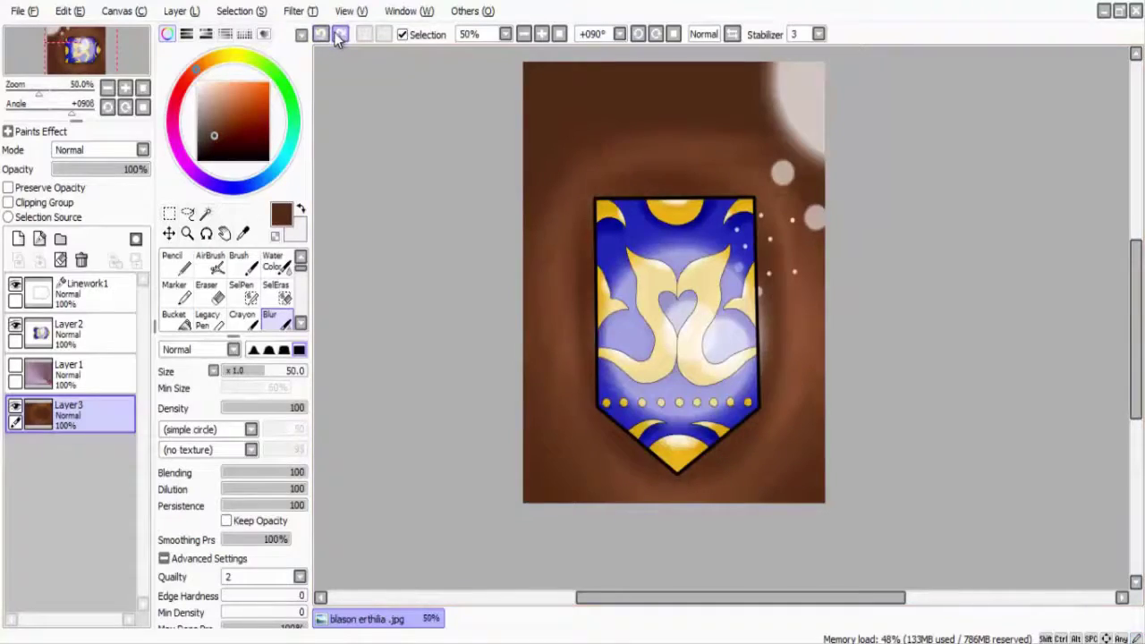